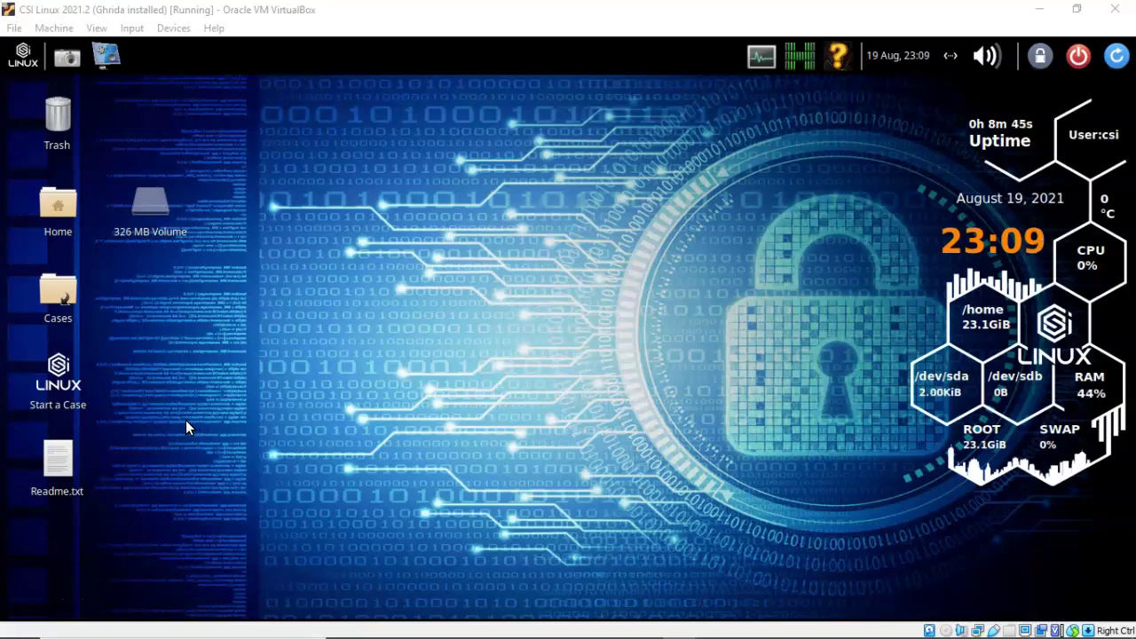
{"action": "left_click", "coordinate": [65, 524]}
{"action": "left_click", "coordinate": [38, 592]}
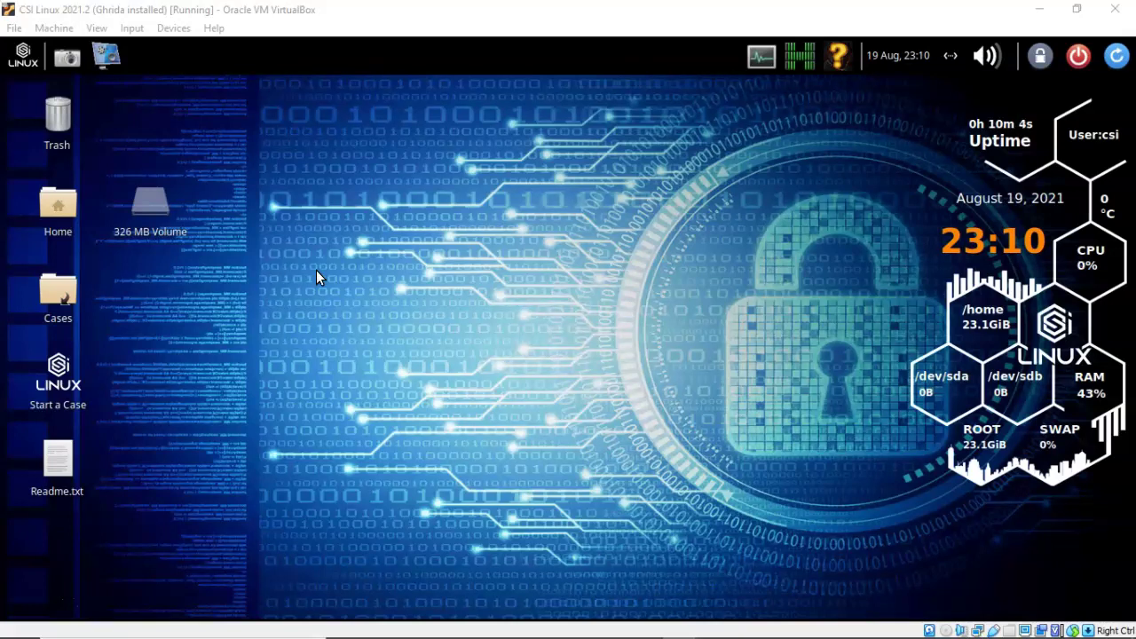
{"action": "left_click", "coordinate": [315, 275]}
{"action": "left_click", "coordinate": [132, 482]}
Step: Open the web browser and show the downloaded wannacry.zip in its folder
{"action": "left_click", "coordinate": [22, 55]}
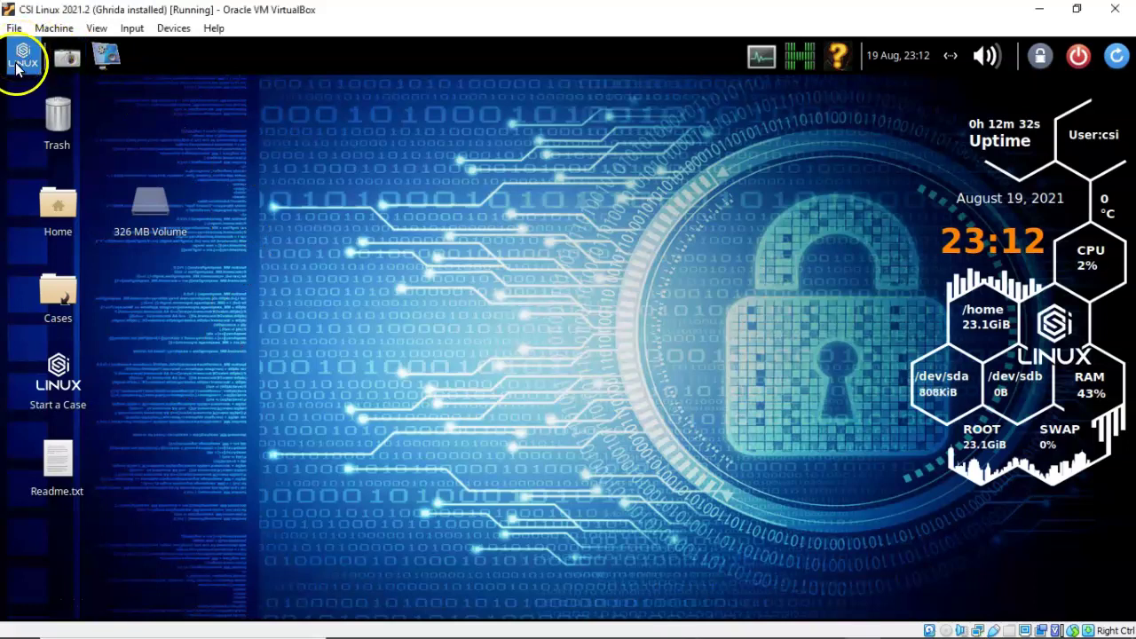
{"action": "left_click", "coordinate": [59, 104]}
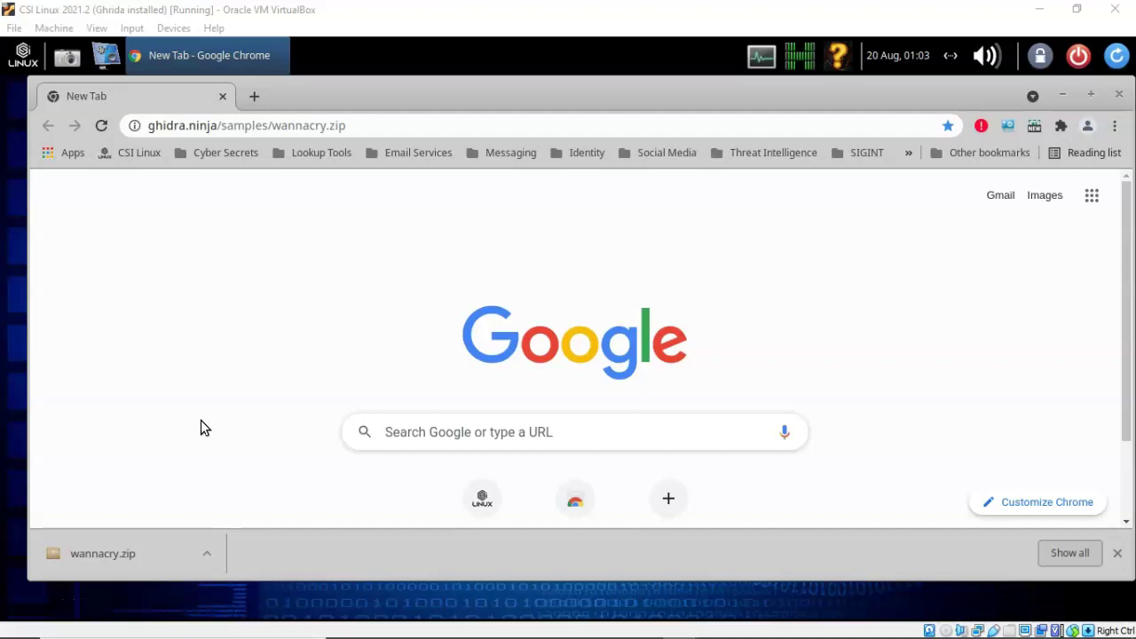
{"action": "left_click", "coordinate": [208, 552]}
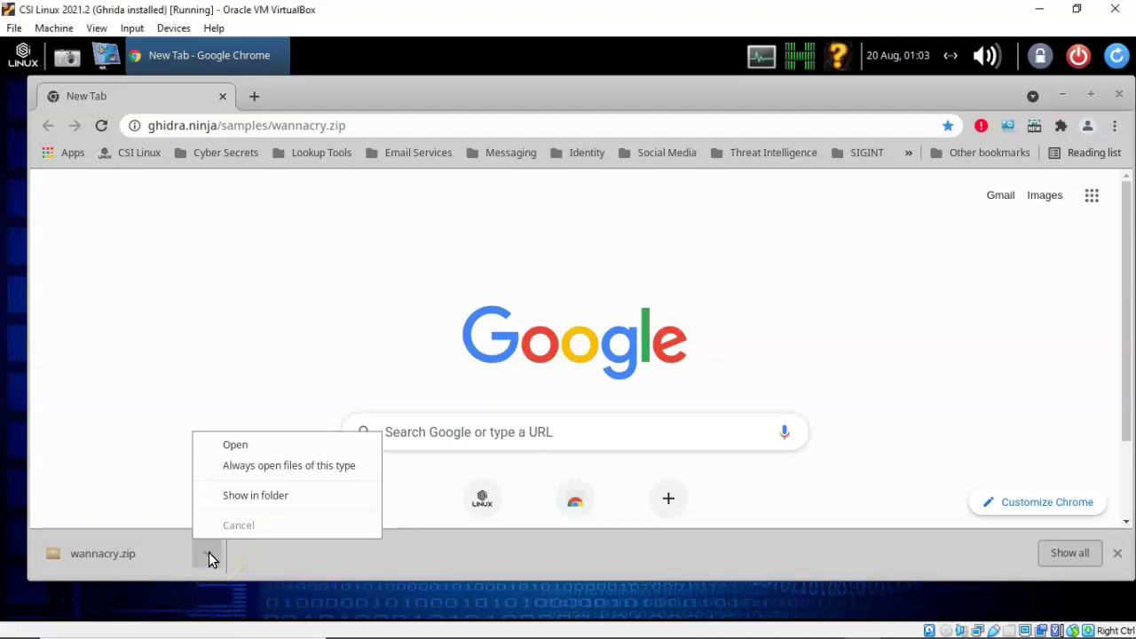
{"action": "left_click", "coordinate": [265, 500]}
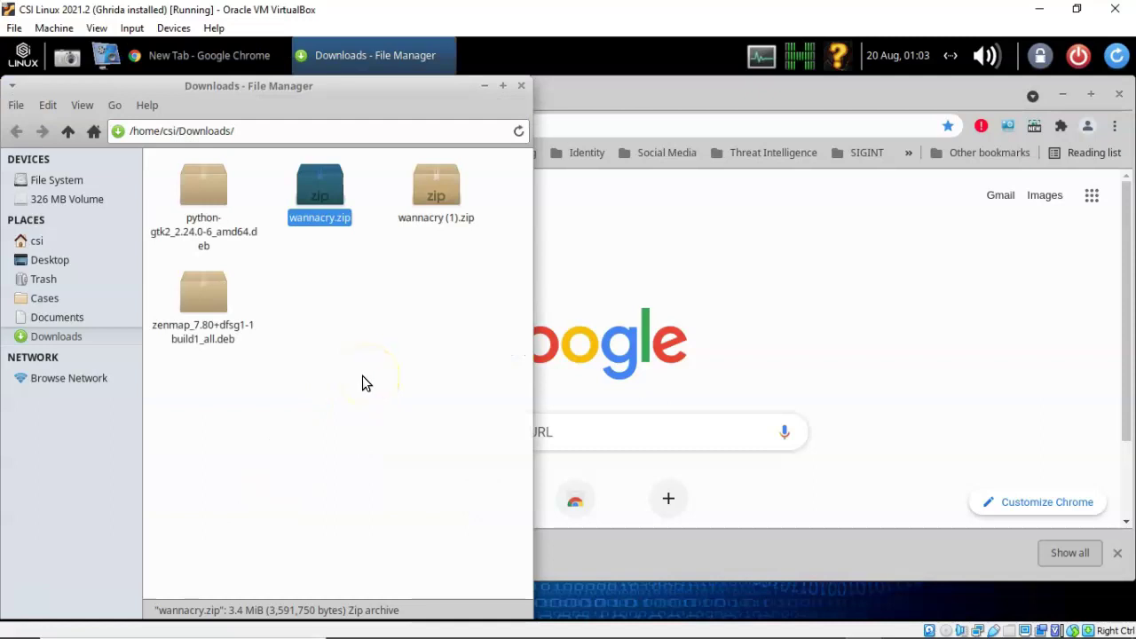
Step: Extract wannacry.zip into the Downloads folder, entering the archive password, and open the extracted folder
{"action": "right_click", "coordinate": [316, 197]}
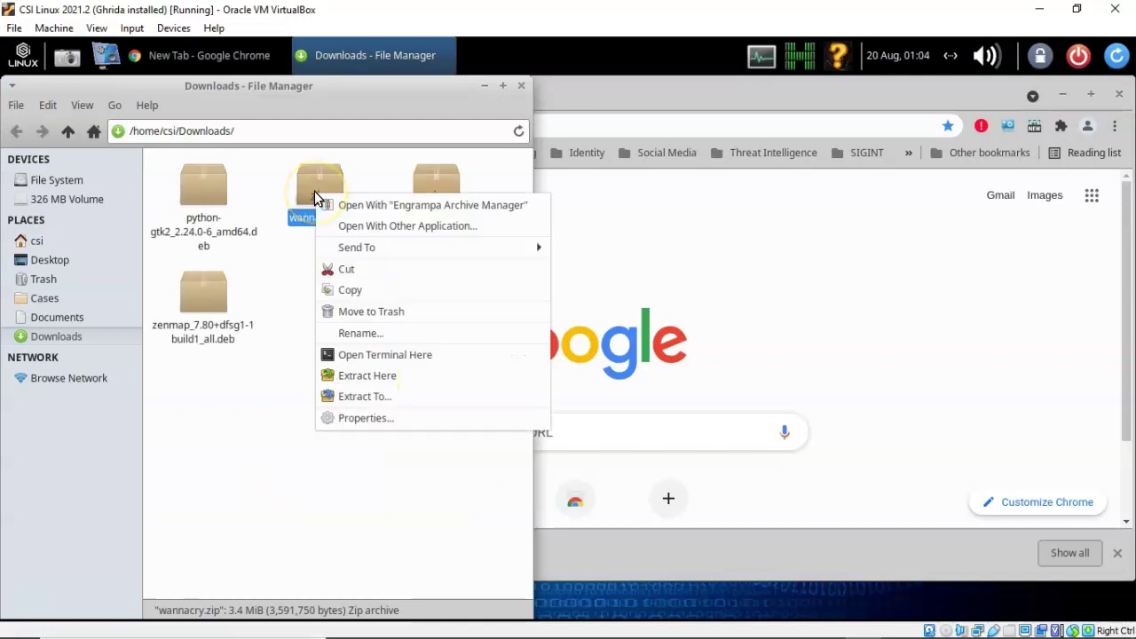
{"action": "left_click", "coordinate": [387, 376]}
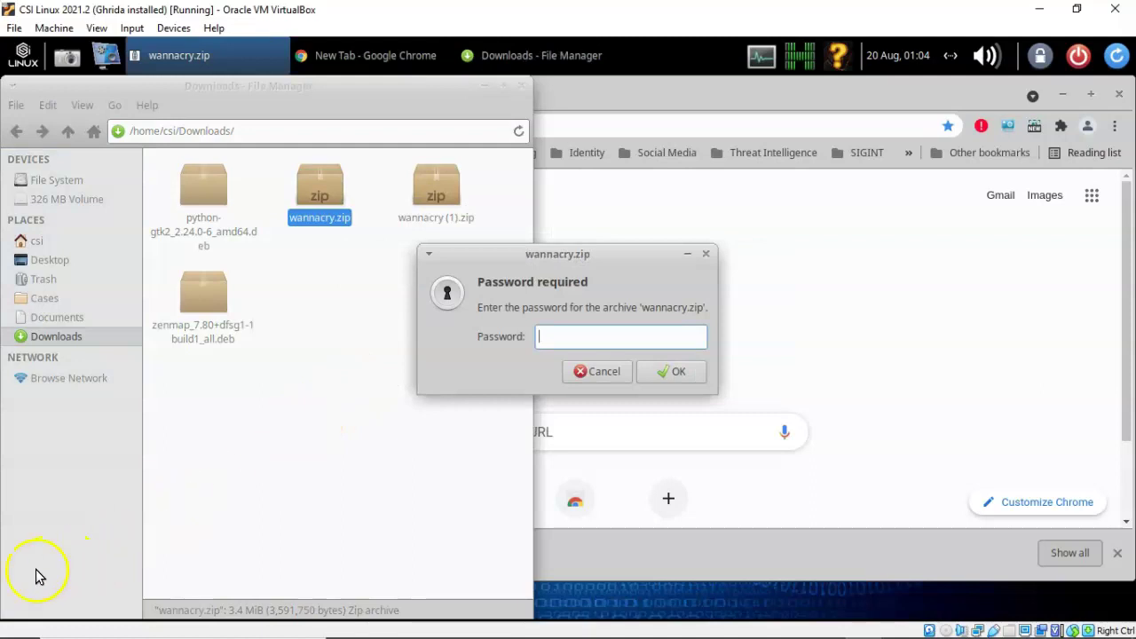
{"action": "key", "text": "ctrl+v"}
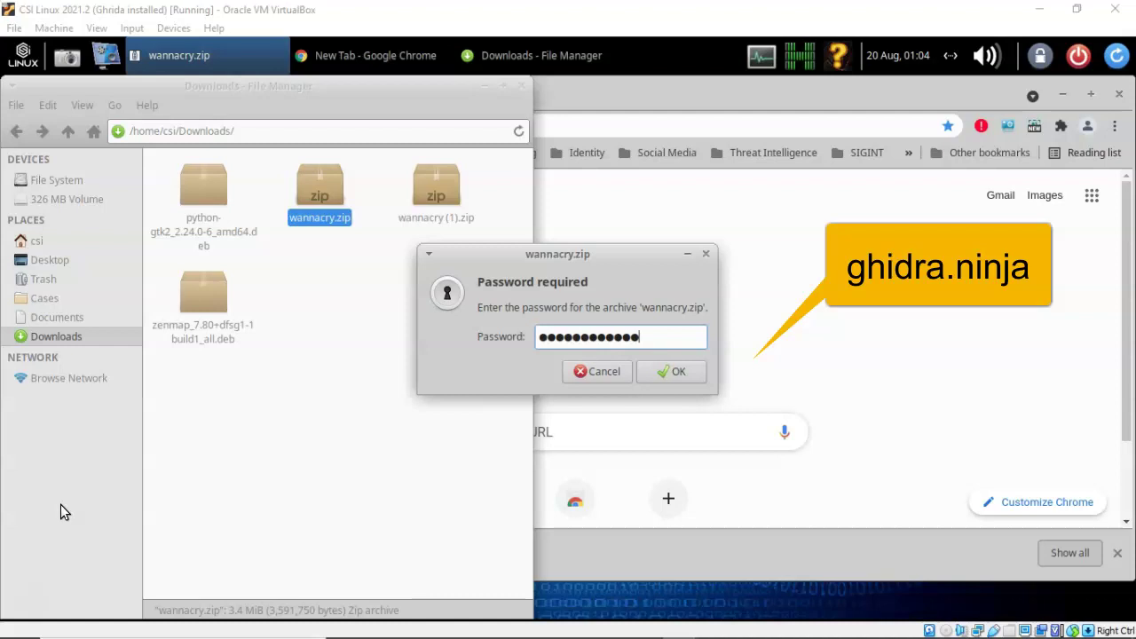
{"action": "left_click", "coordinate": [672, 373]}
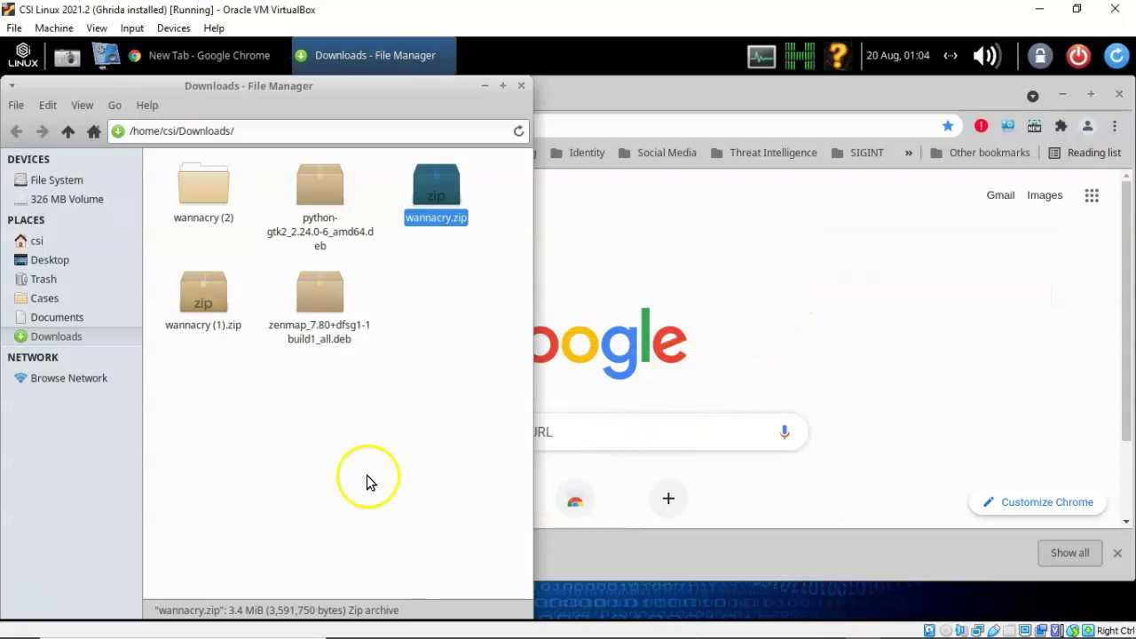
{"action": "double_click", "coordinate": [203, 199]}
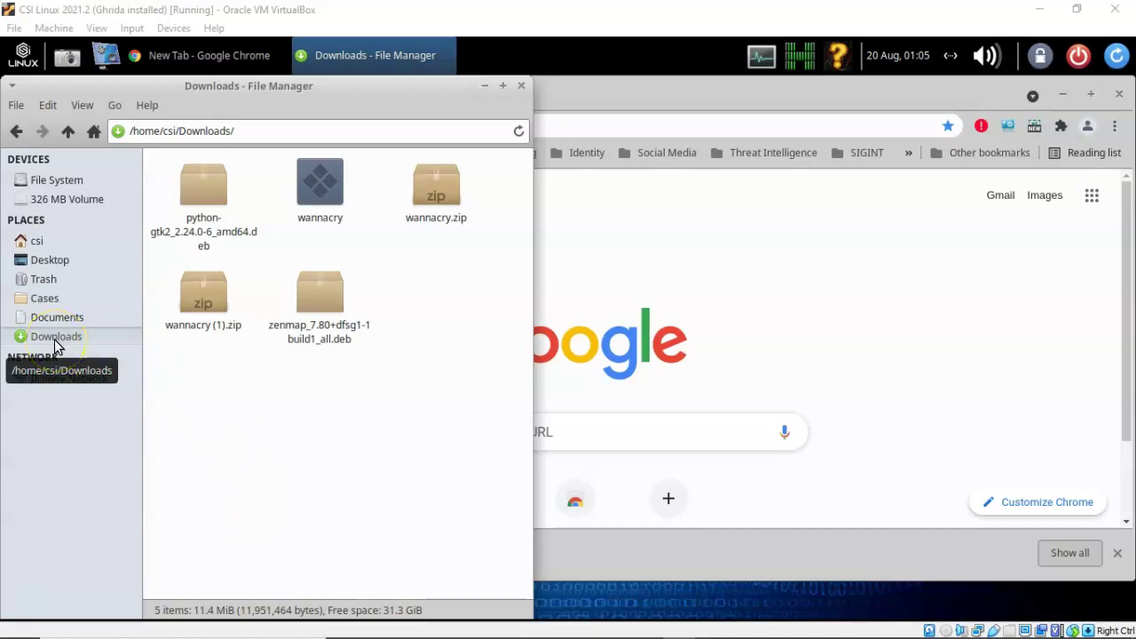
{"action": "left_click", "coordinate": [229, 376]}
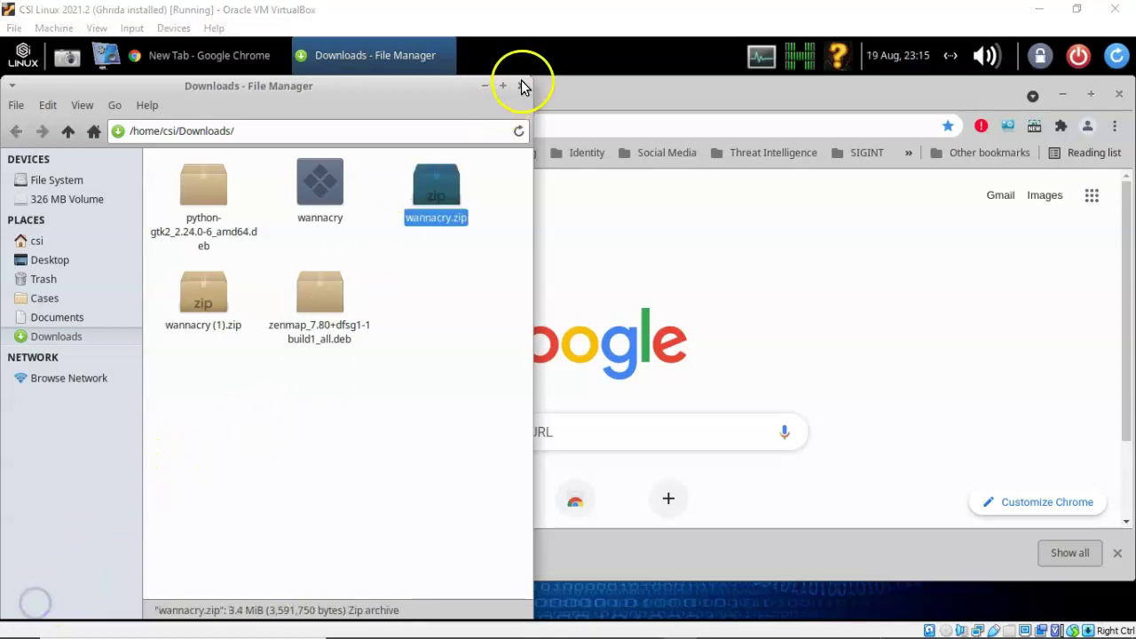
Step: Close the file manager and web browser windows and launch Ghidra
{"action": "left_click", "coordinate": [522, 85]}
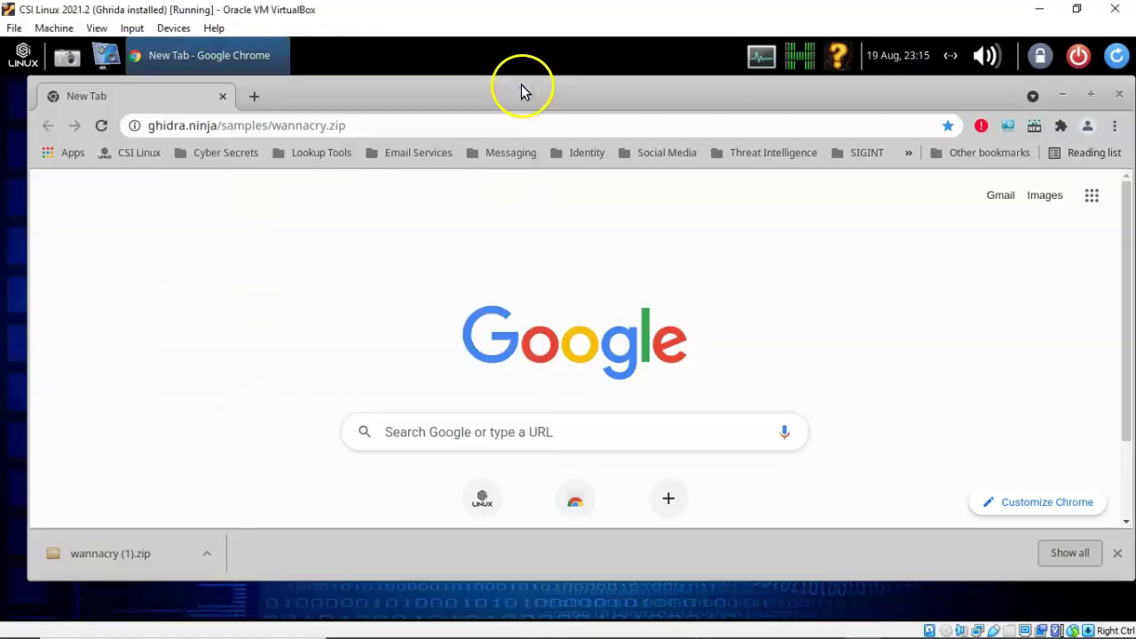
{"action": "left_click", "coordinate": [1120, 97]}
{"action": "left_click", "coordinate": [18, 58]}
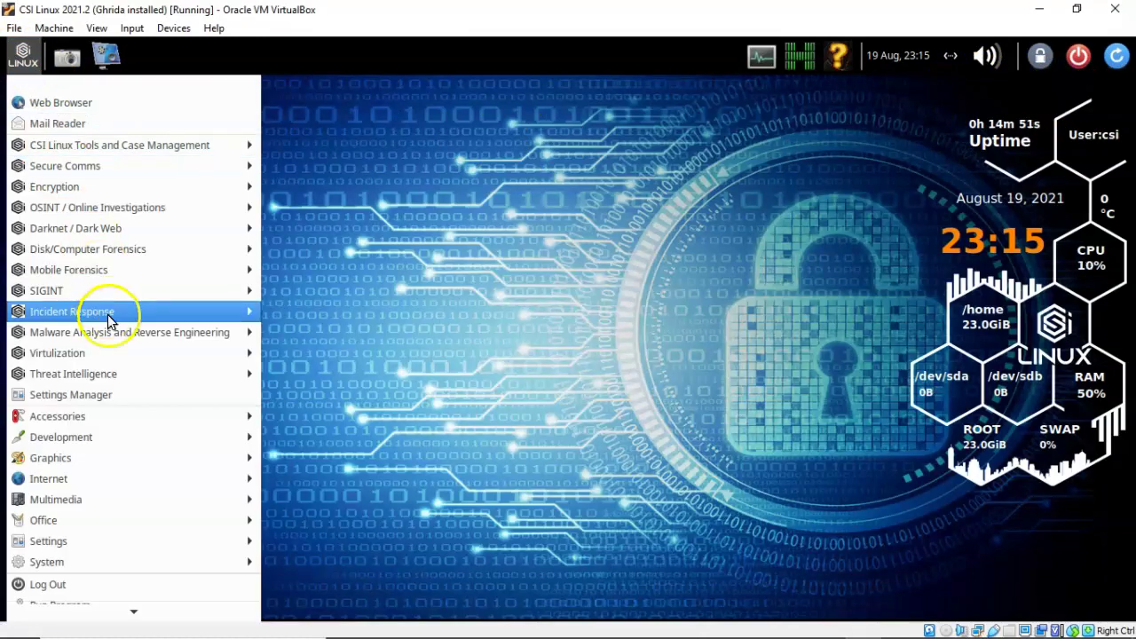
{"action": "mouse_move", "coordinate": [114, 332]}
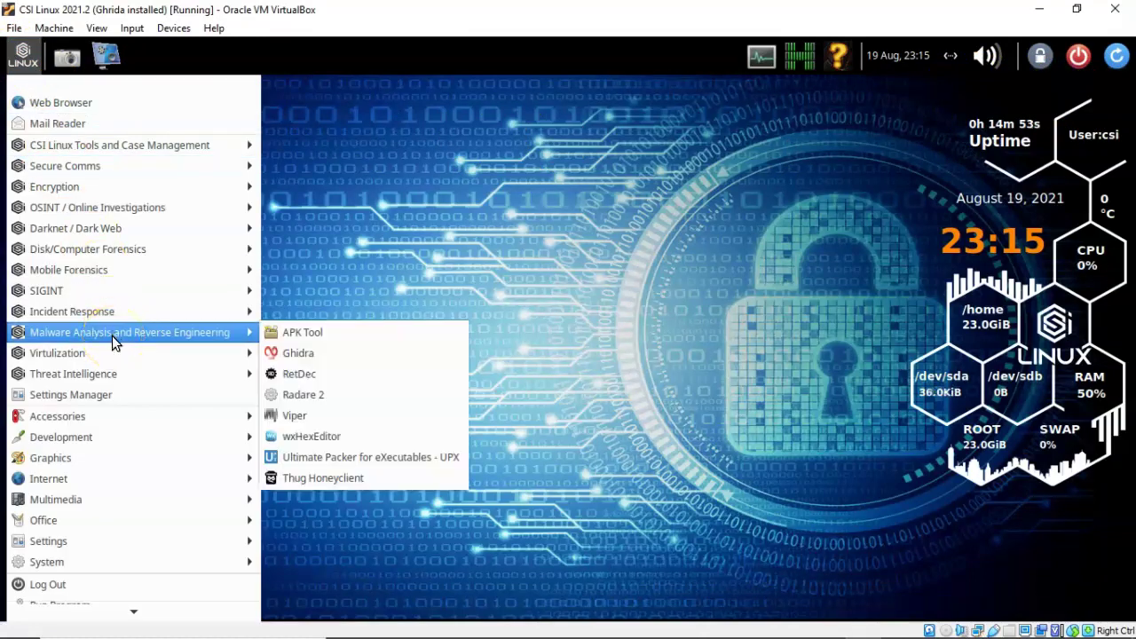
{"action": "left_click", "coordinate": [321, 352]}
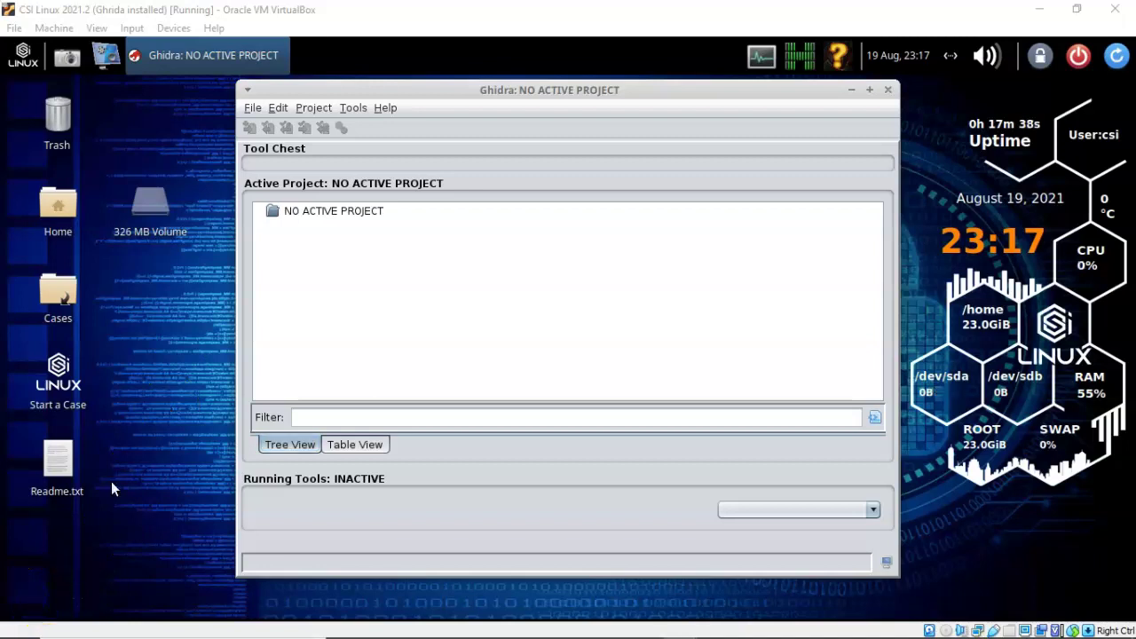
Step: Create a non-shared project named wannacry in the /home/csi directory
{"action": "left_click", "coordinate": [254, 110]}
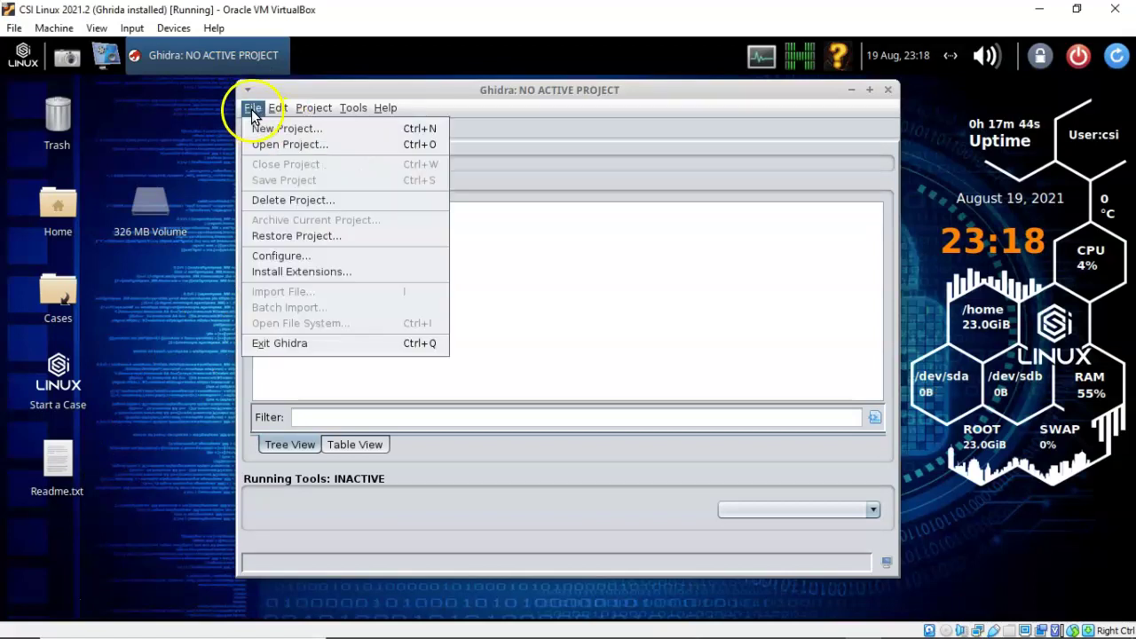
{"action": "left_click", "coordinate": [264, 127]}
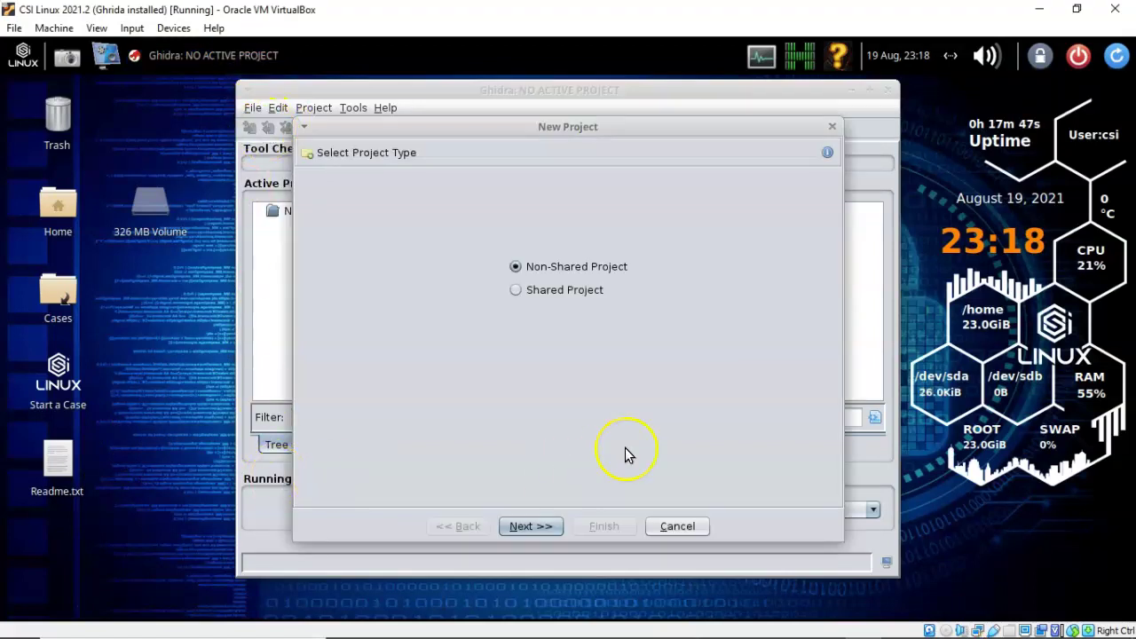
{"action": "left_click", "coordinate": [530, 528]}
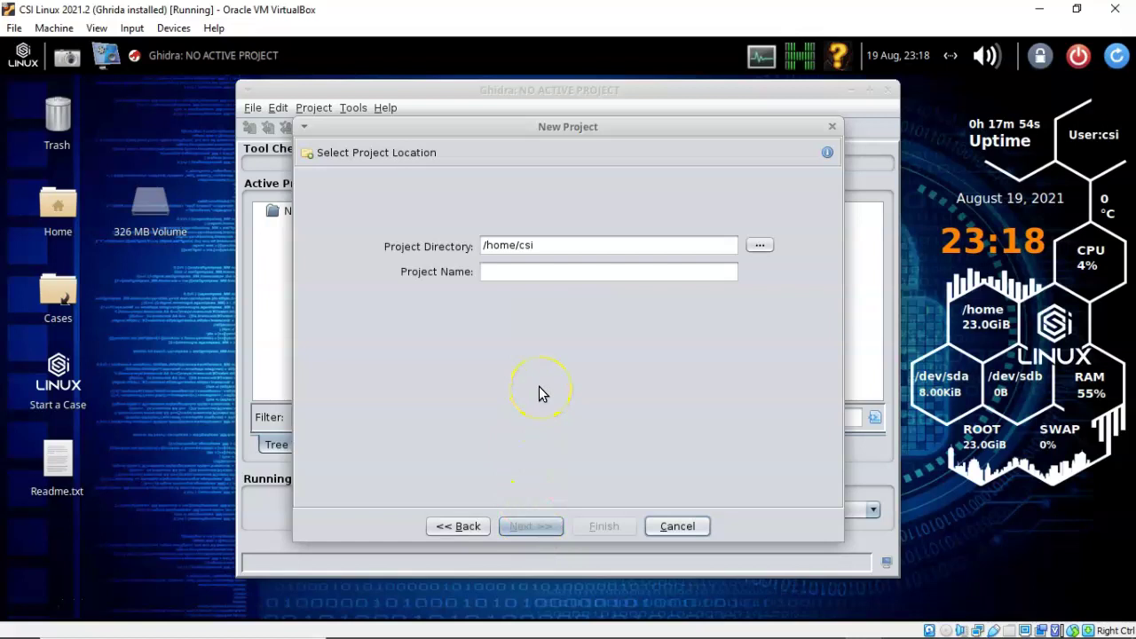
{"action": "left_click", "coordinate": [493, 272]}
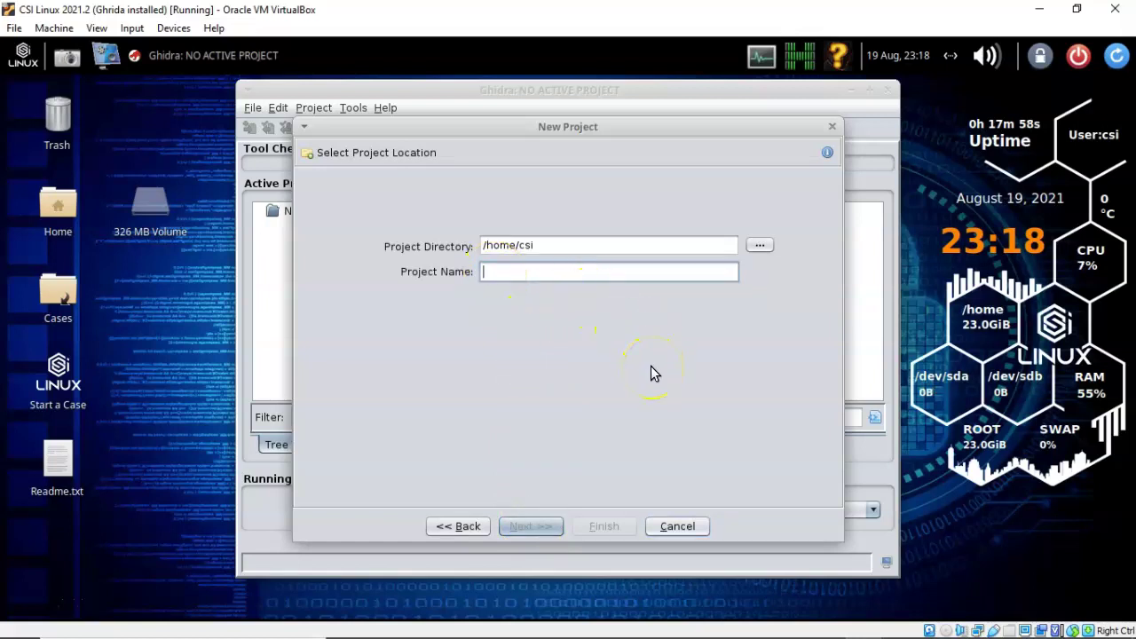
{"action": "type", "text": "wannacry"}
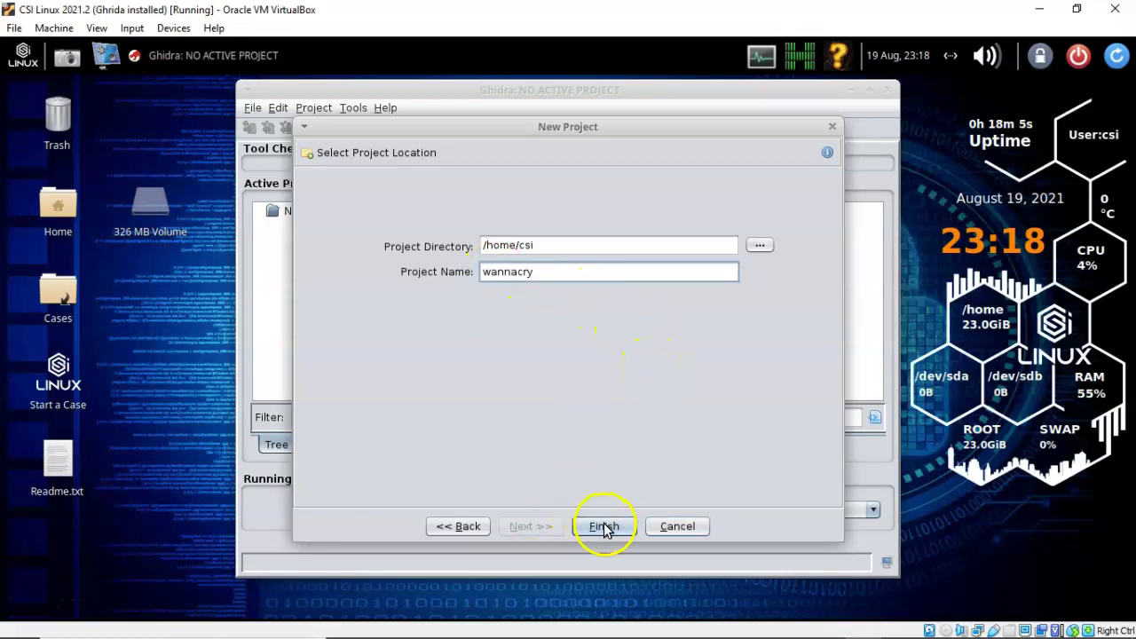
{"action": "left_click", "coordinate": [604, 526]}
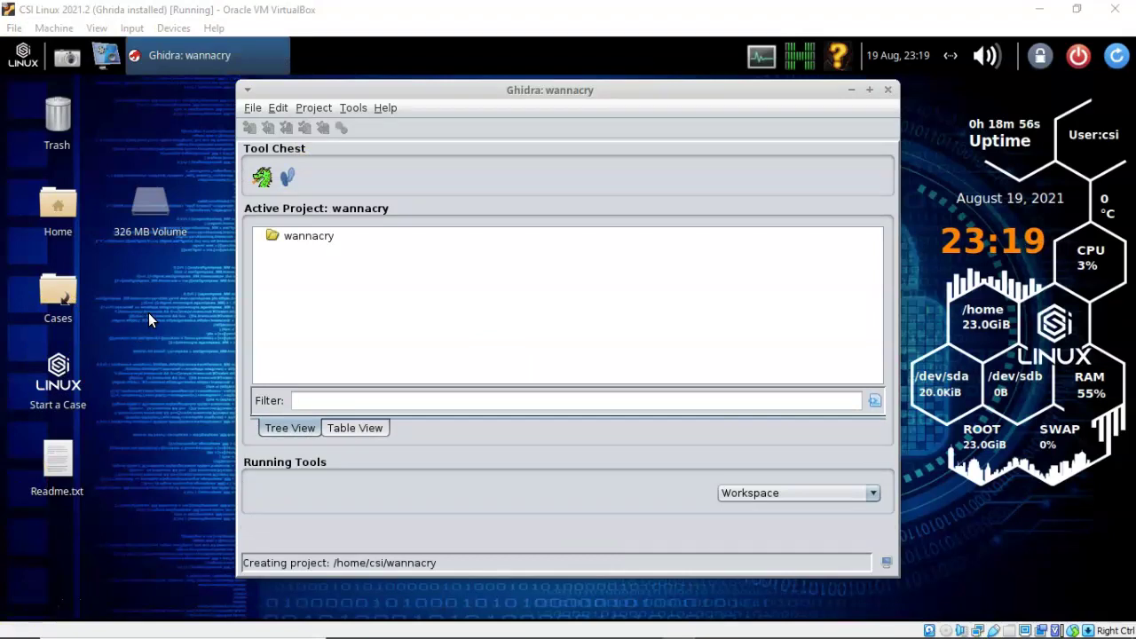
Step: Import the wannacry file from the Downloads folder into the project as a Portable Executable (PE)
{"action": "left_click", "coordinate": [253, 108]}
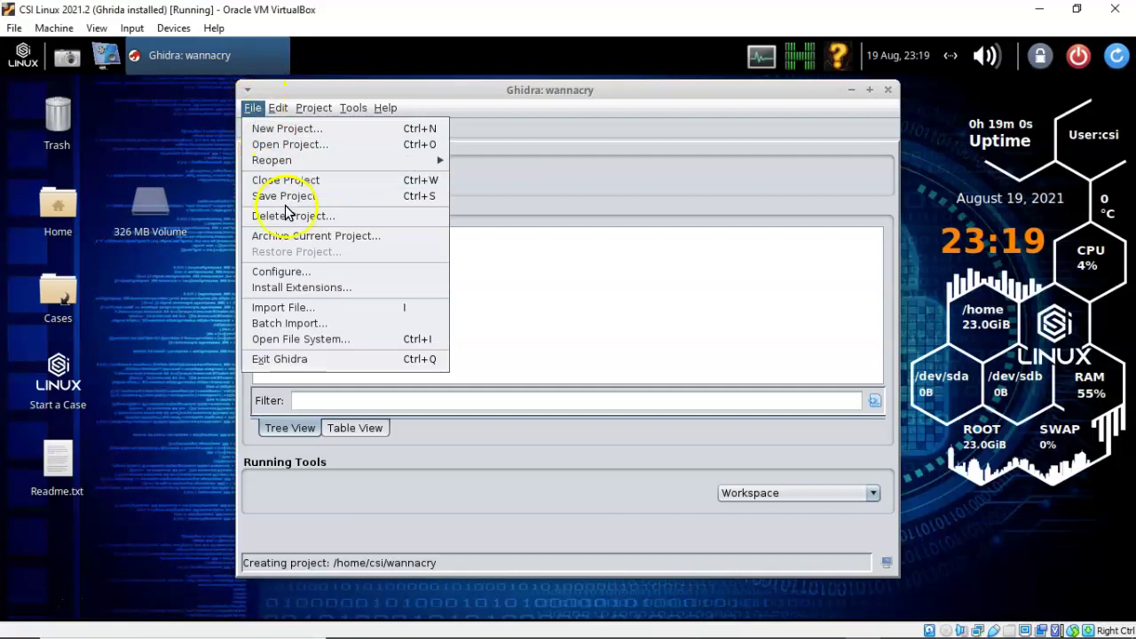
{"action": "left_click", "coordinate": [291, 307]}
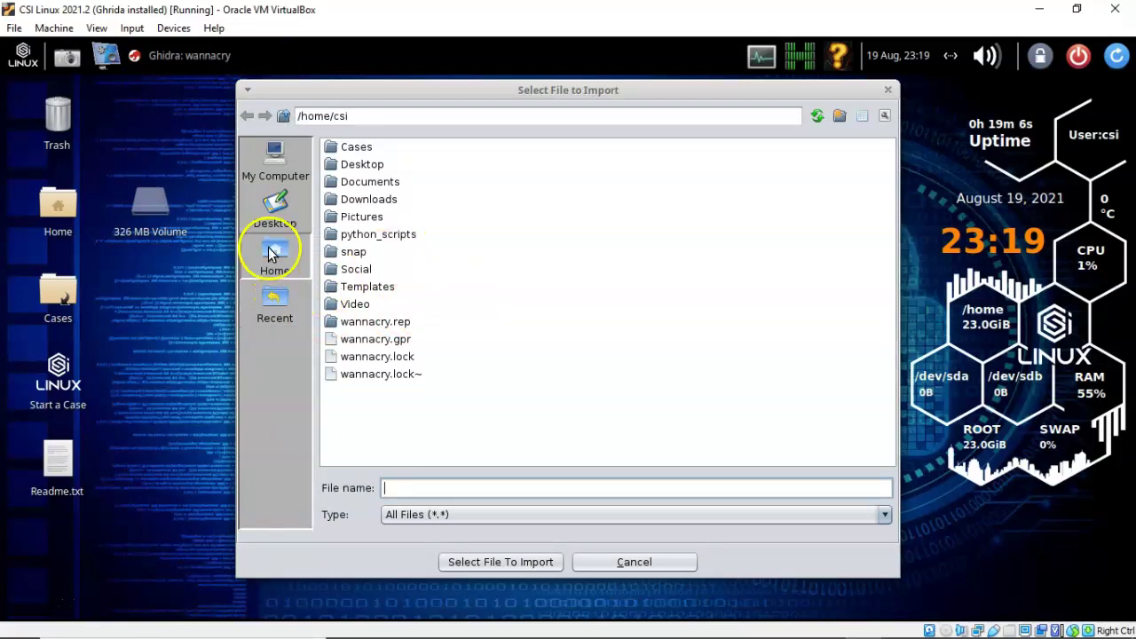
{"action": "double_click", "coordinate": [391, 199]}
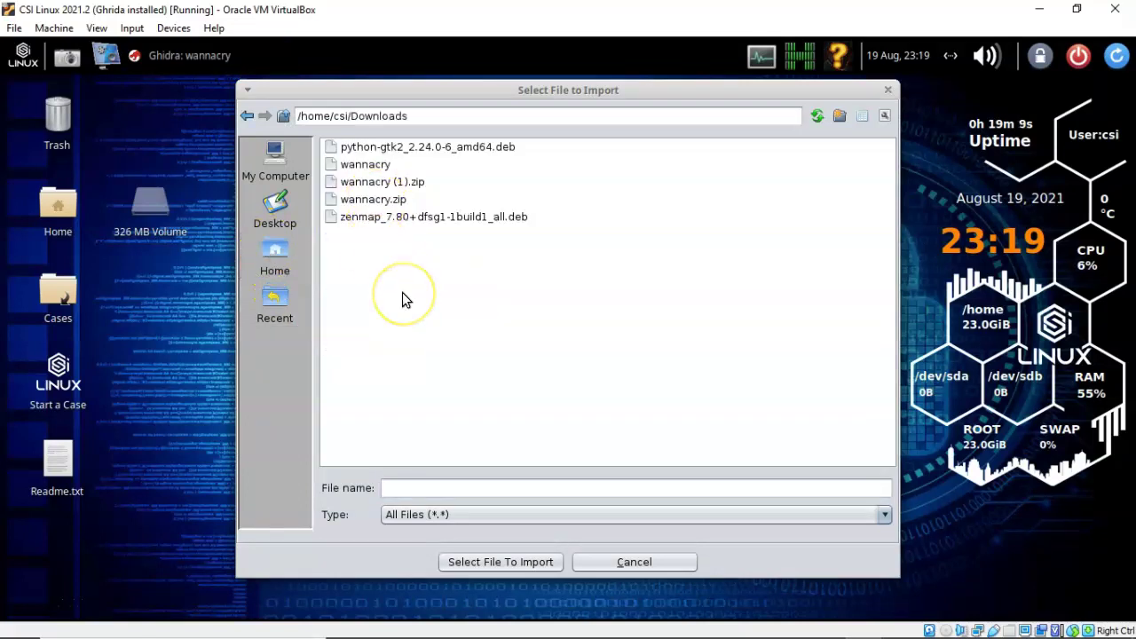
{"action": "double_click", "coordinate": [368, 169]}
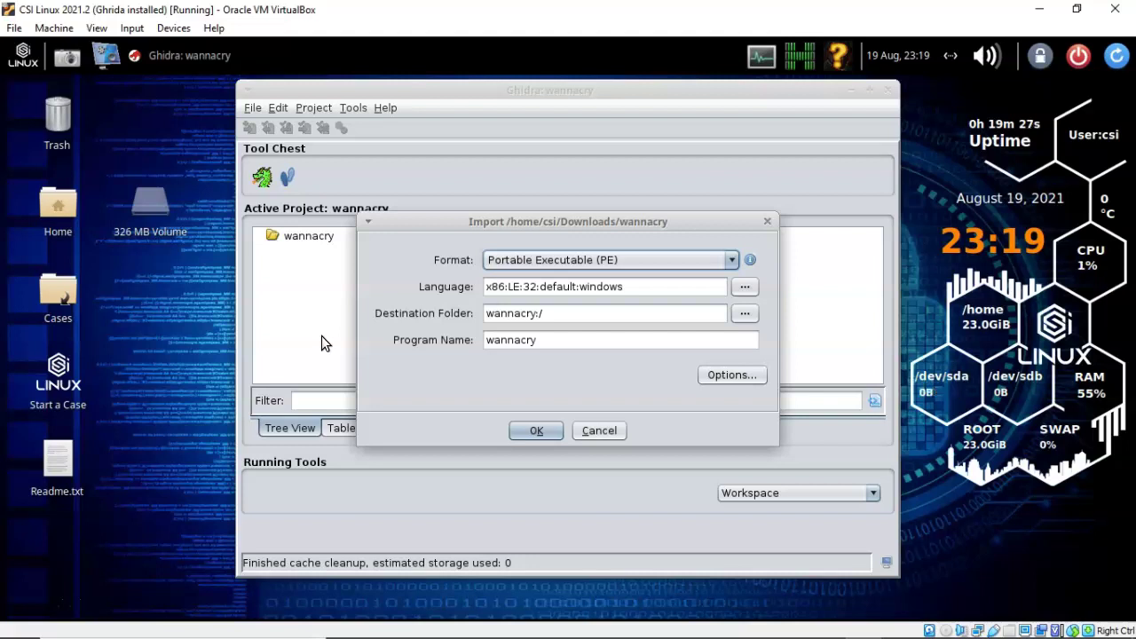
{"action": "left_click", "coordinate": [533, 432]}
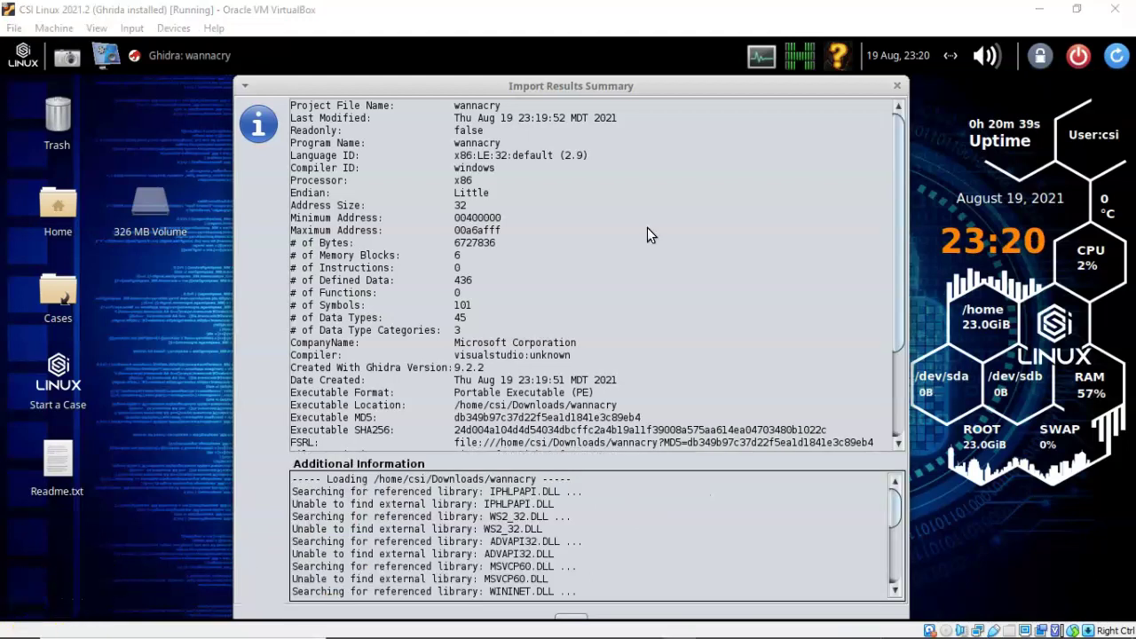
Step: Reposition the import results summary to review it fully, and dismiss it
{"action": "left_click", "coordinate": [653, 193]}
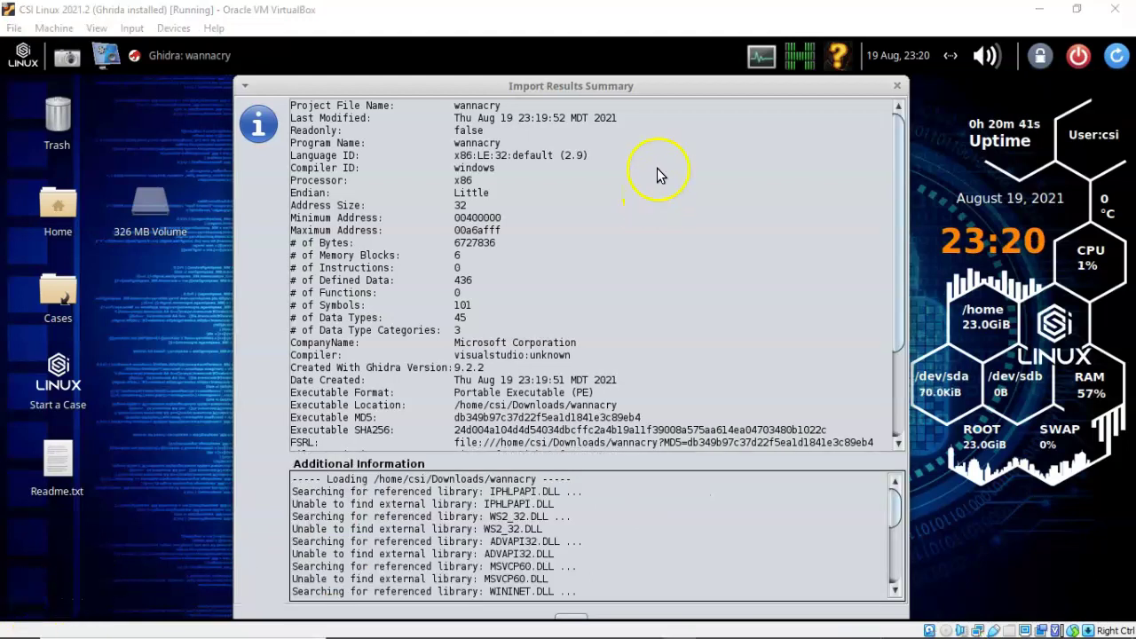
{"action": "left_click_drag", "start_coordinate": [667, 78], "coordinate": [679, 105]}
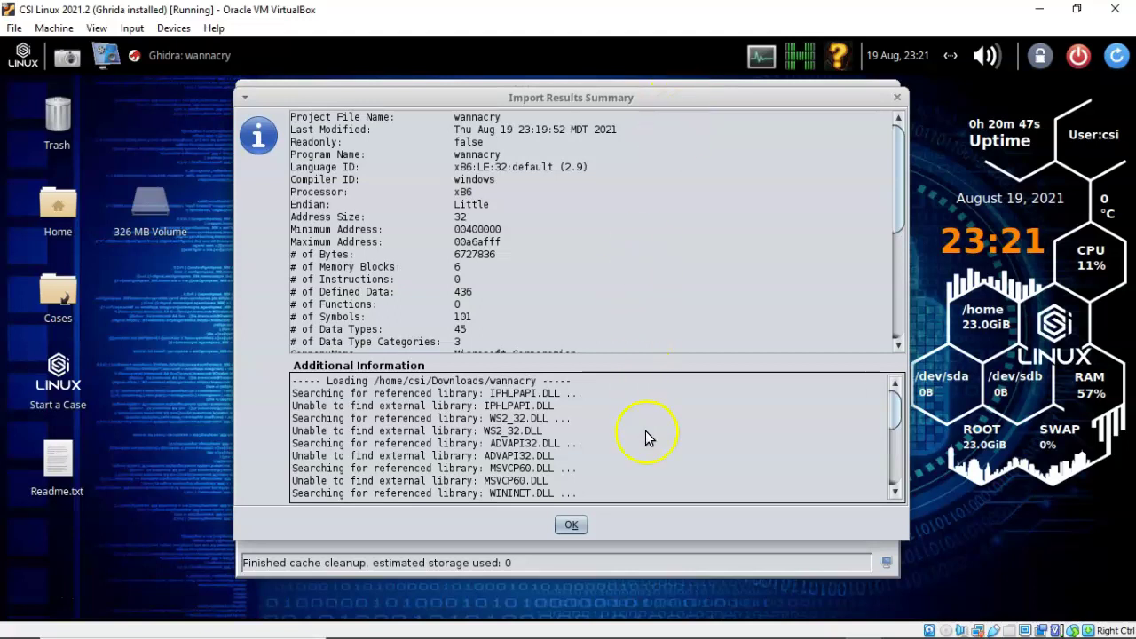
{"action": "left_click", "coordinate": [571, 526]}
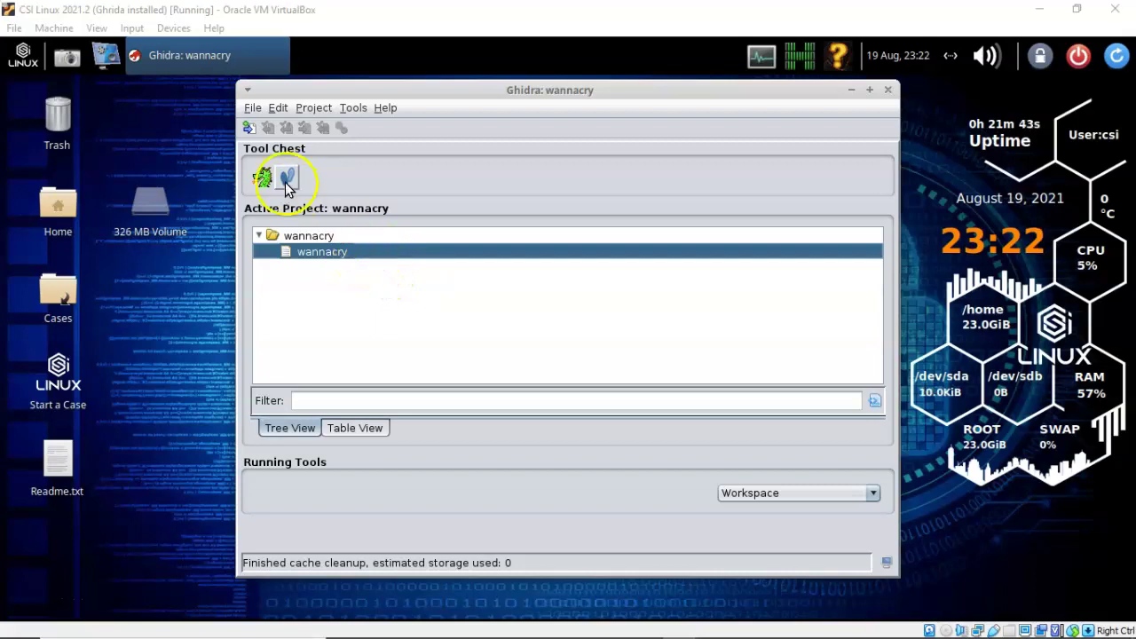
Step: Open the imported wannacry program from the project in the CodeBrowser
{"action": "left_click", "coordinate": [261, 176]}
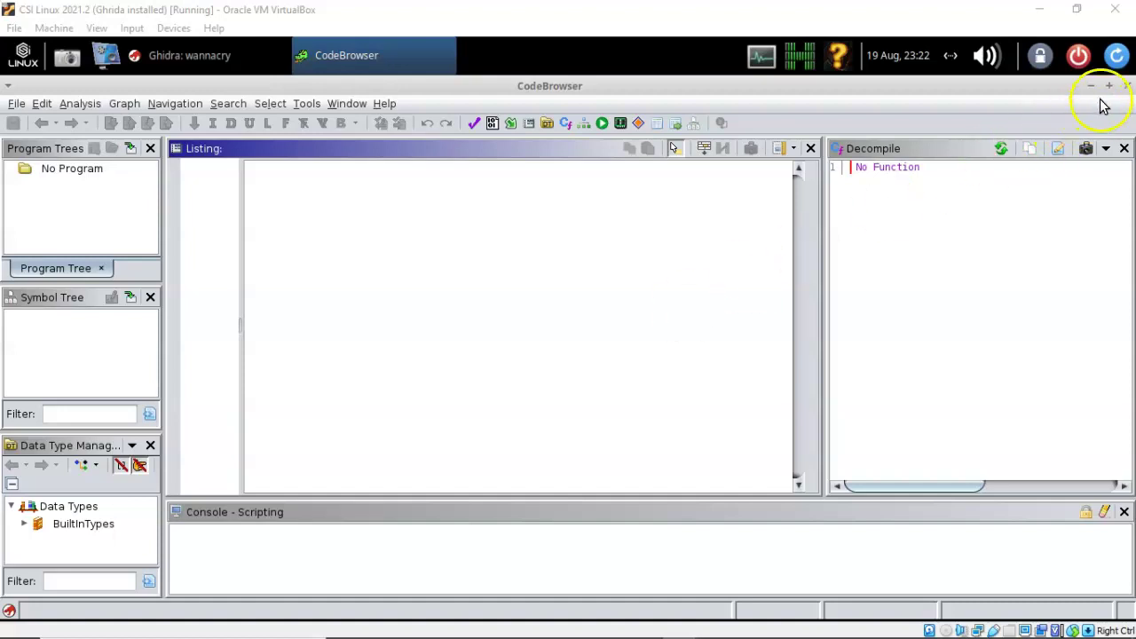
{"action": "left_click", "coordinate": [1127, 85]}
{"action": "double_click", "coordinate": [325, 254]}
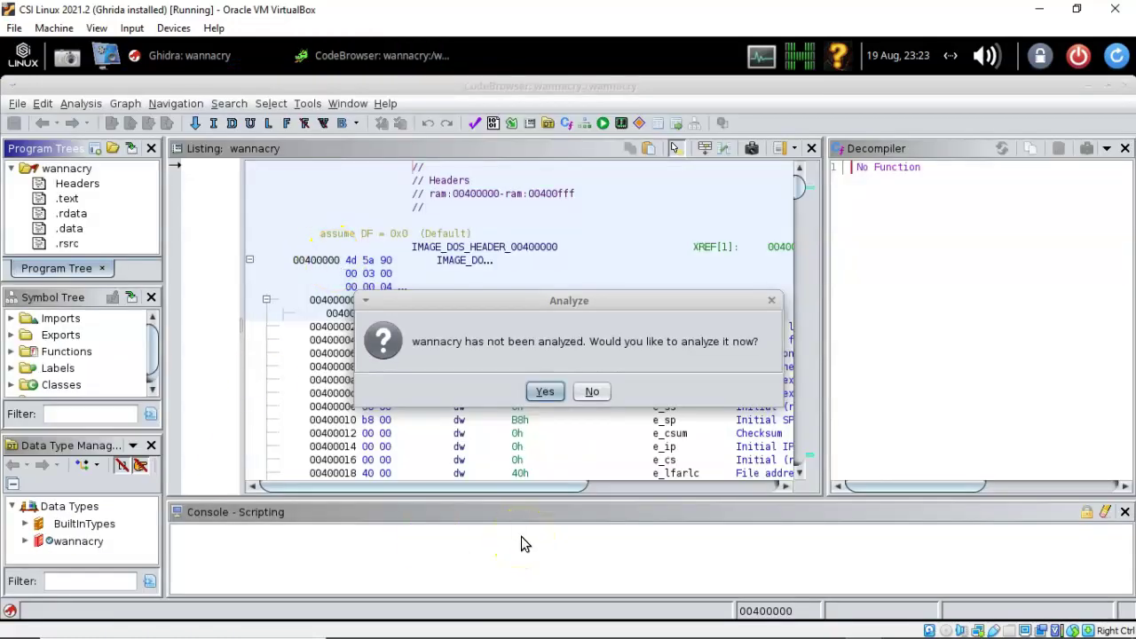
Step: Analyze the wannacry program with the Decompiler Parameter ID and WindowsPE x86 Propagate External analyzers additionally enabled
{"action": "left_click", "coordinate": [543, 392]}
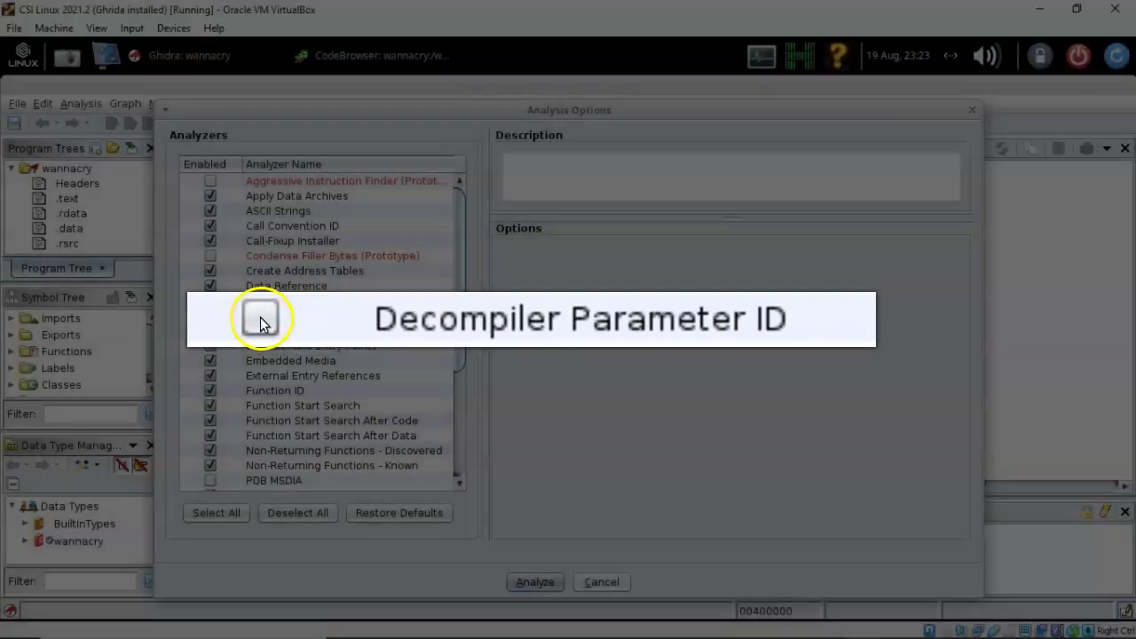
{"action": "left_click", "coordinate": [210, 301]}
{"action": "scroll", "coordinate": [382, 337], "scroll_direction": "down", "scroll_amount": 1}
{"action": "scroll", "coordinate": [381, 336], "scroll_direction": "down", "scroll_amount": 1}
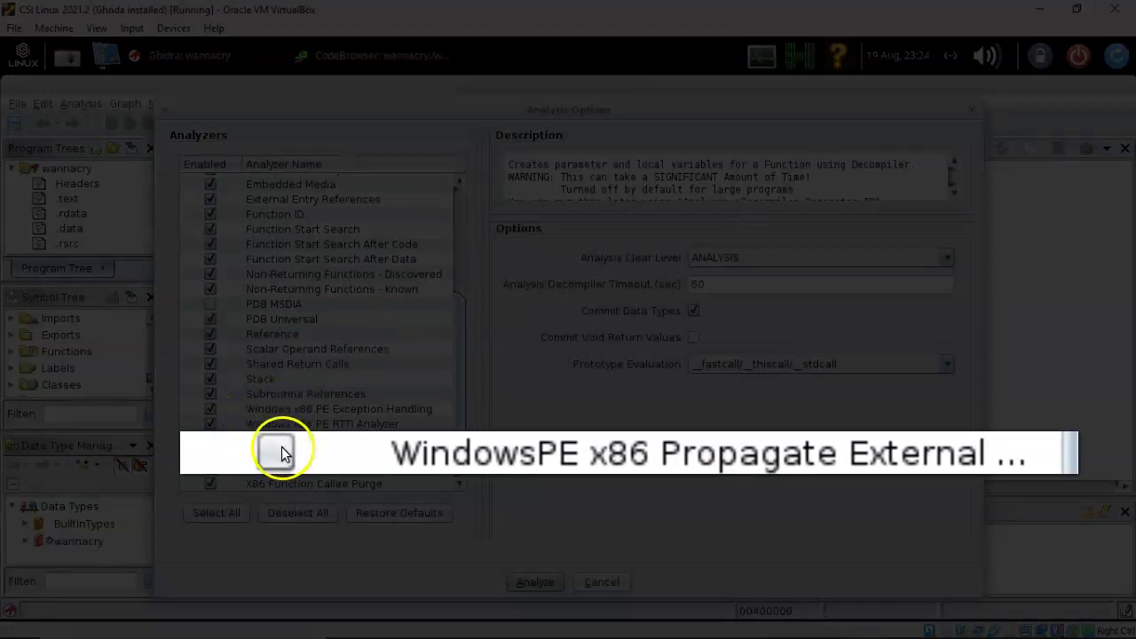
{"action": "left_click", "coordinate": [210, 438]}
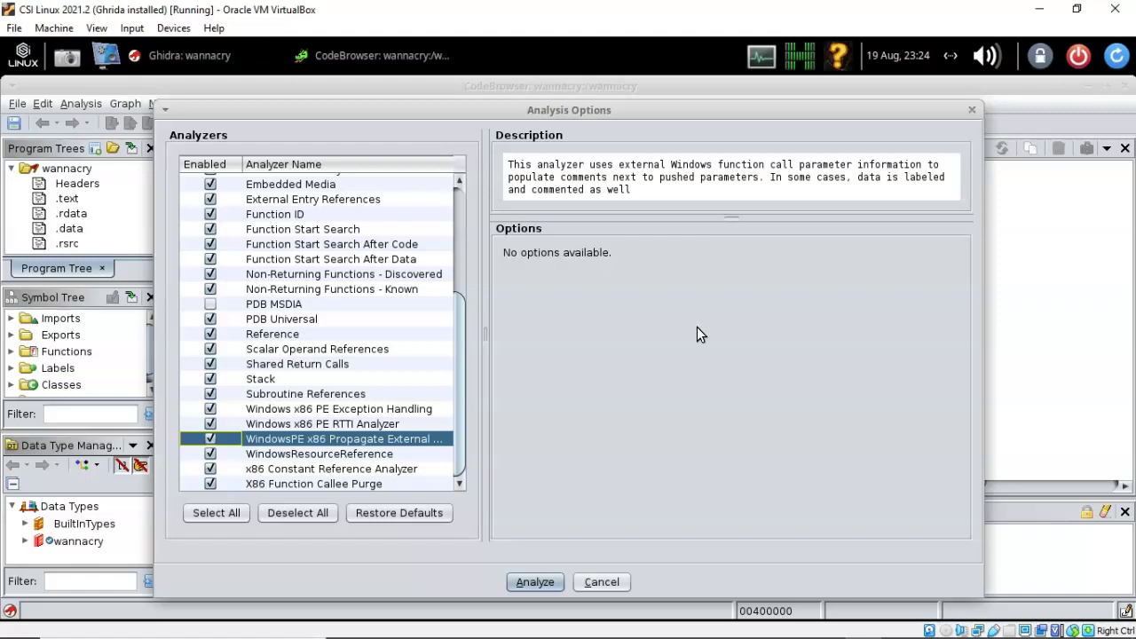
{"action": "left_click", "coordinate": [534, 582]}
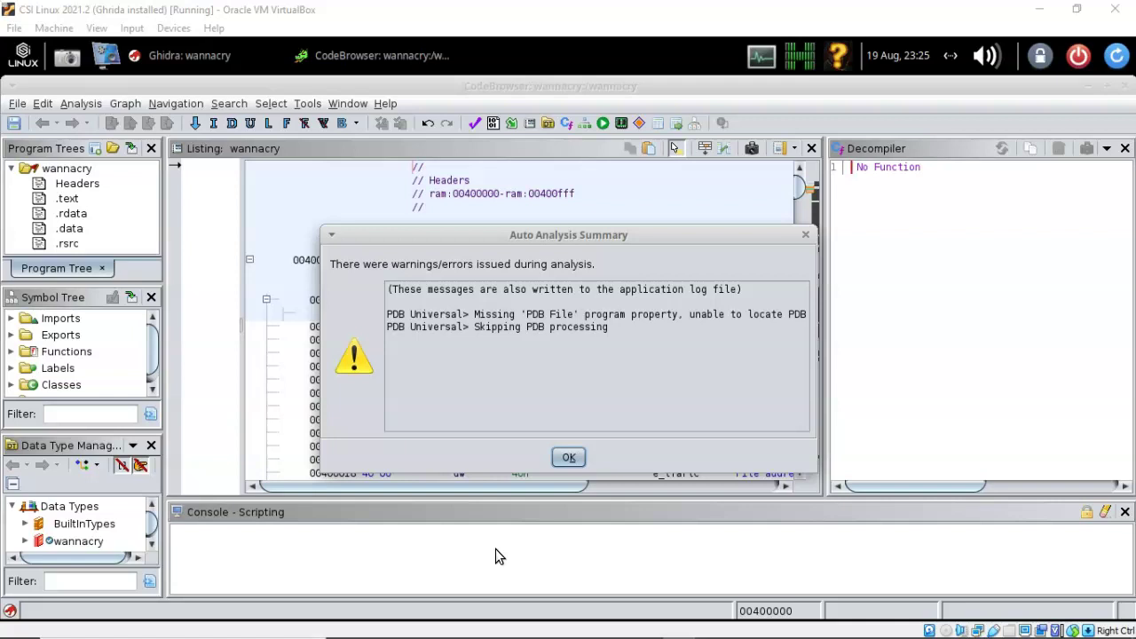
Step: Dismiss the auto analysis summary and open the exported entry function in the listing and decompiler
{"action": "left_click", "coordinate": [568, 459]}
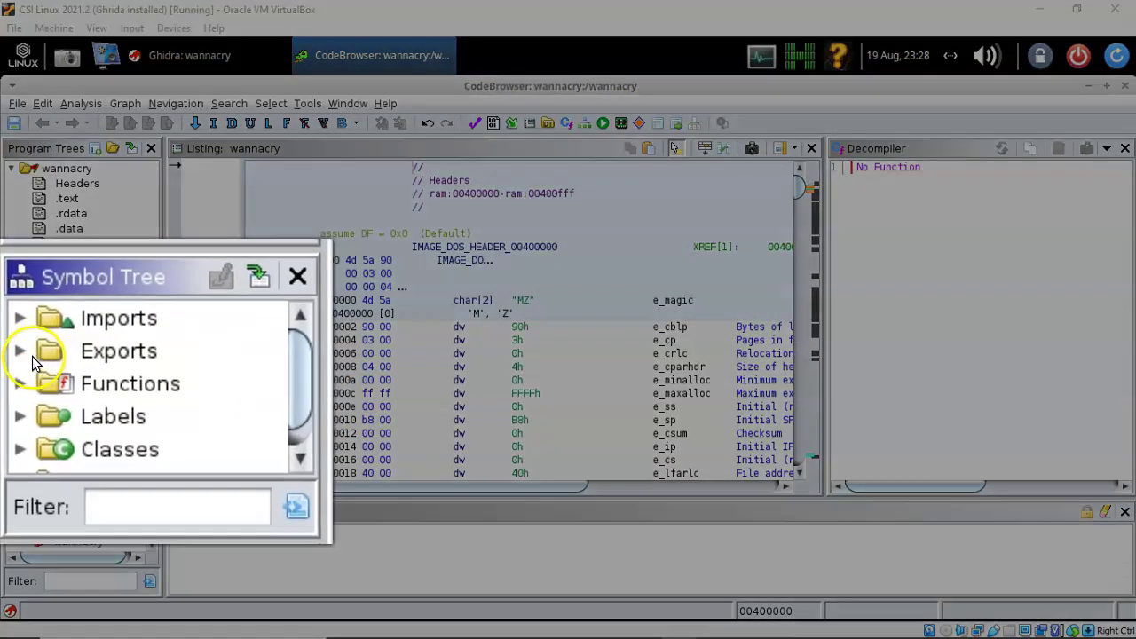
{"action": "left_click", "coordinate": [11, 335]}
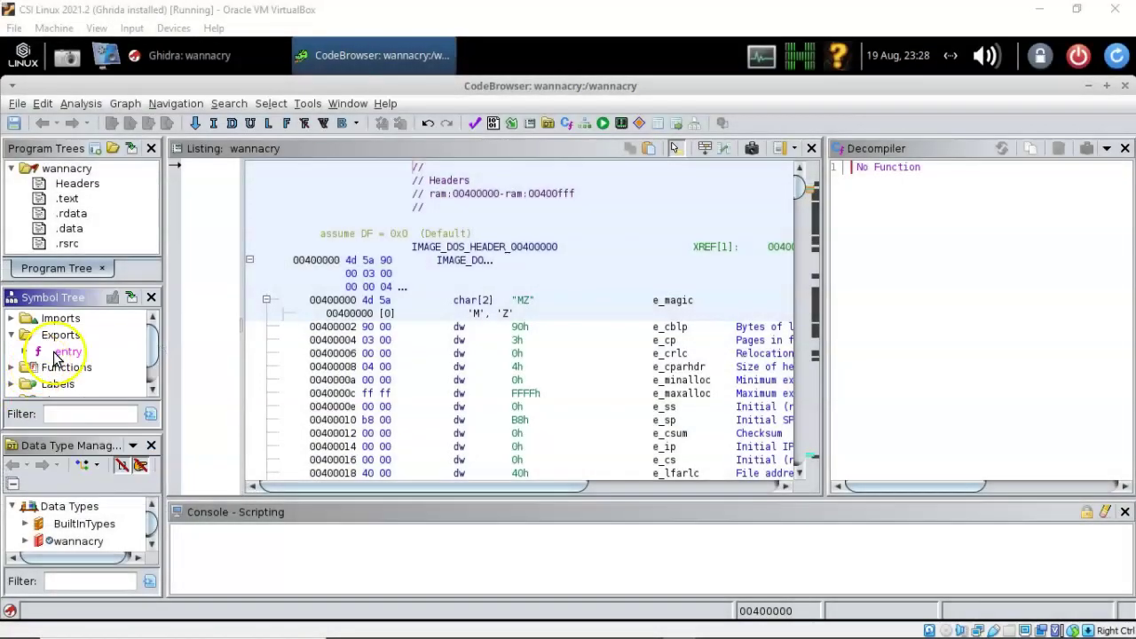
{"action": "left_click", "coordinate": [189, 395]}
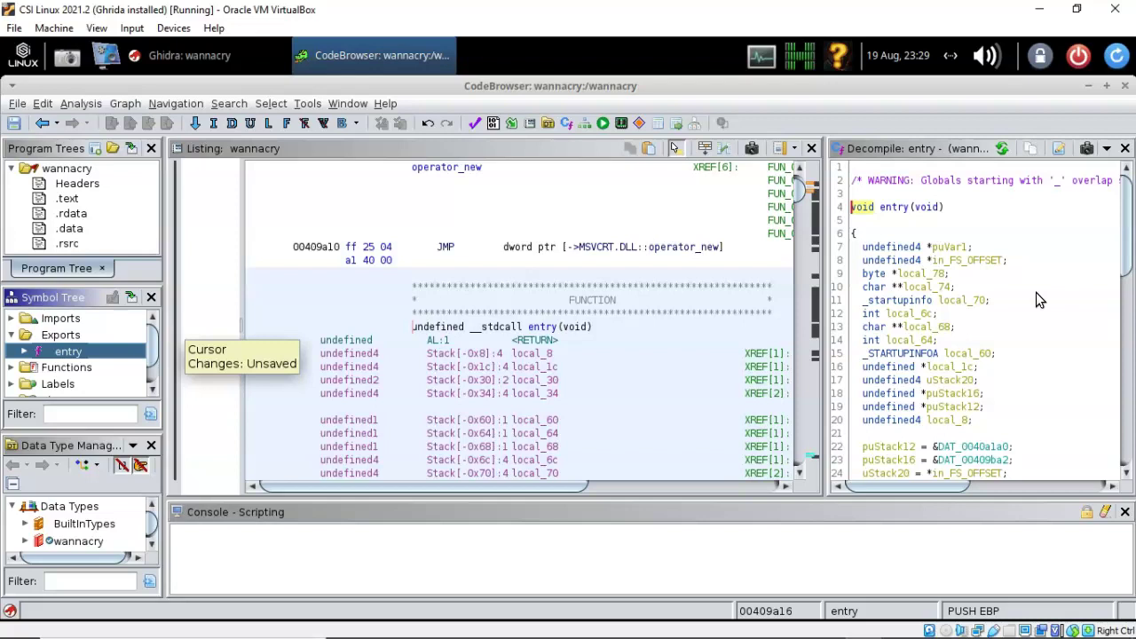
{"action": "left_click", "coordinate": [299, 537]}
Step: Widen the decompiler view and select the FUN_00408140 call near the end of the entry function
{"action": "left_click_drag", "start_coordinate": [827, 267], "coordinate": [845, 262]}
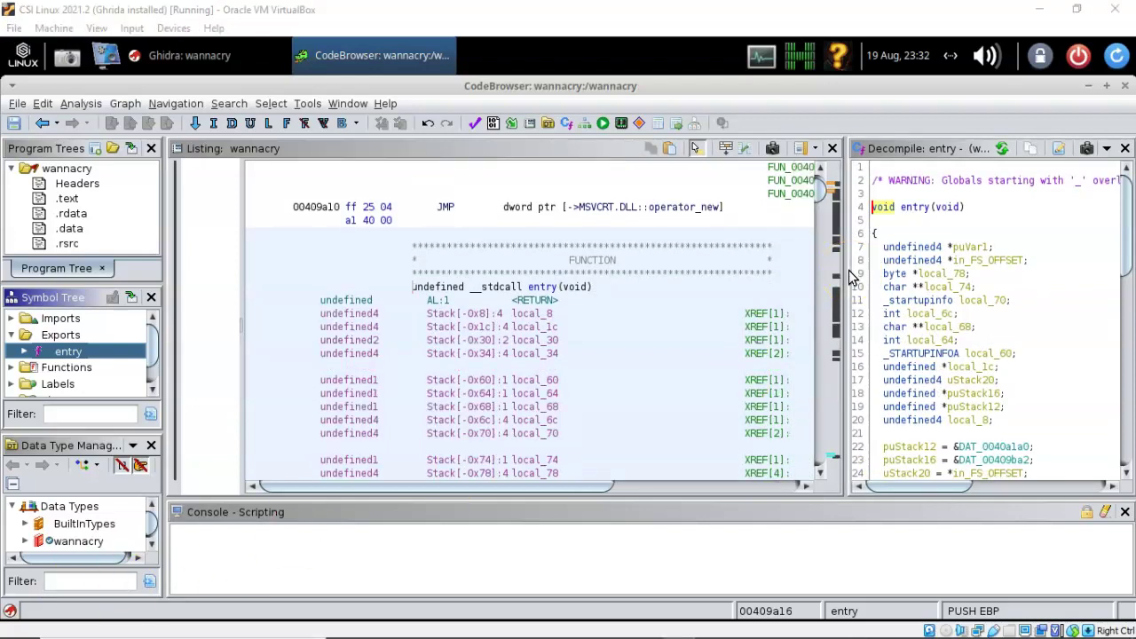
{"action": "left_click_drag", "start_coordinate": [848, 275], "coordinate": [689, 275]}
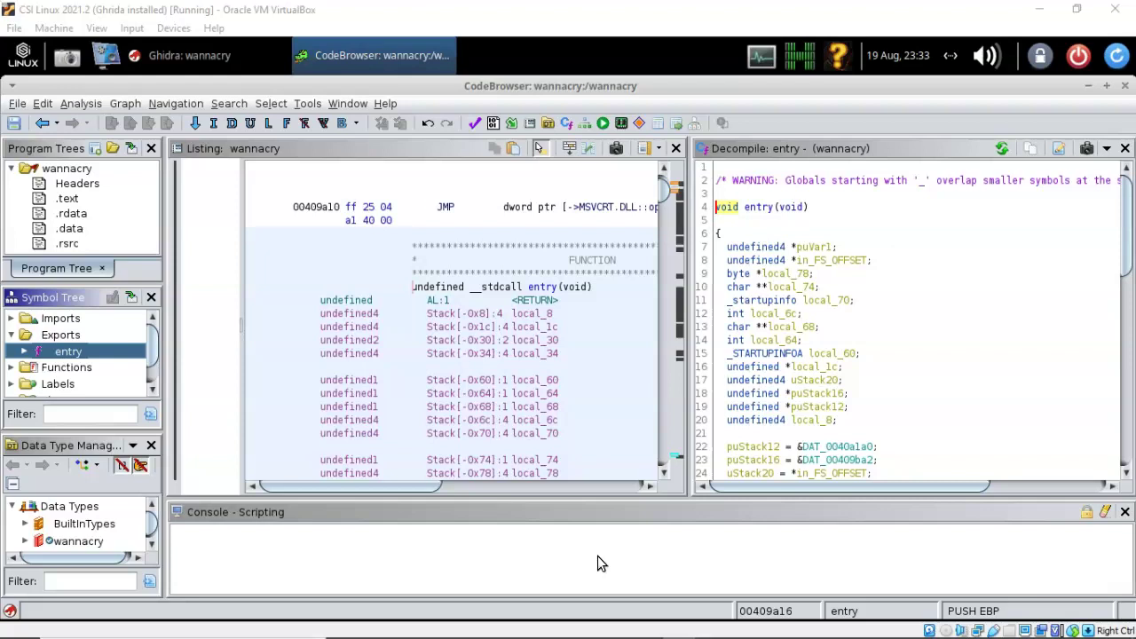
{"action": "left_click", "coordinate": [942, 256]}
{"action": "scroll", "coordinate": [940, 251], "scroll_direction": "down", "scroll_amount": 15}
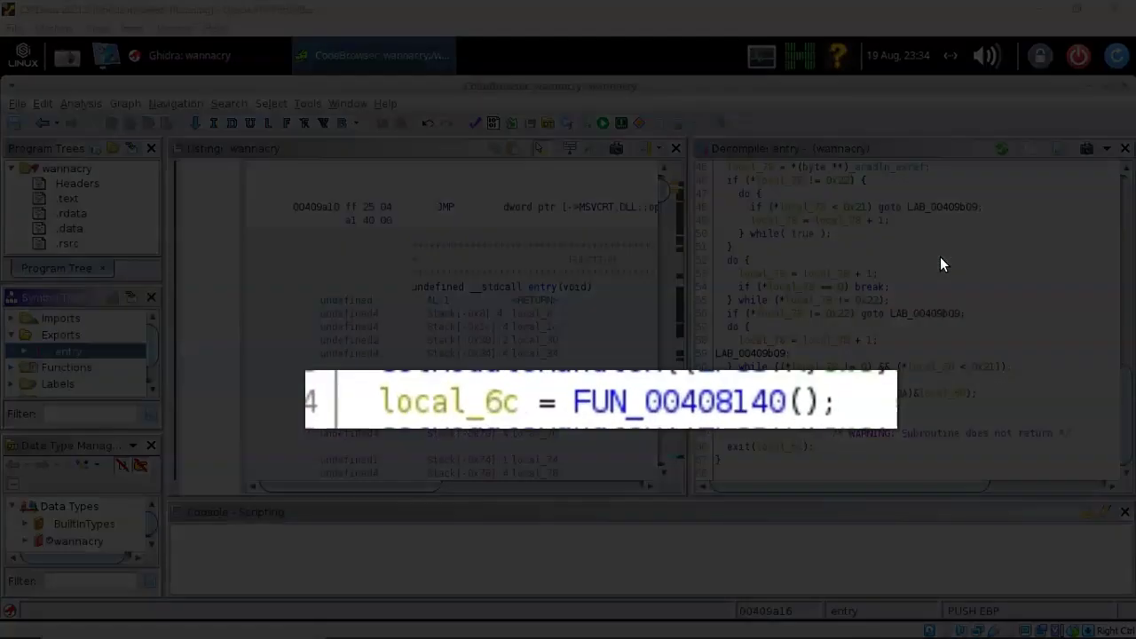
{"action": "mouse_move", "coordinate": [674, 397]}
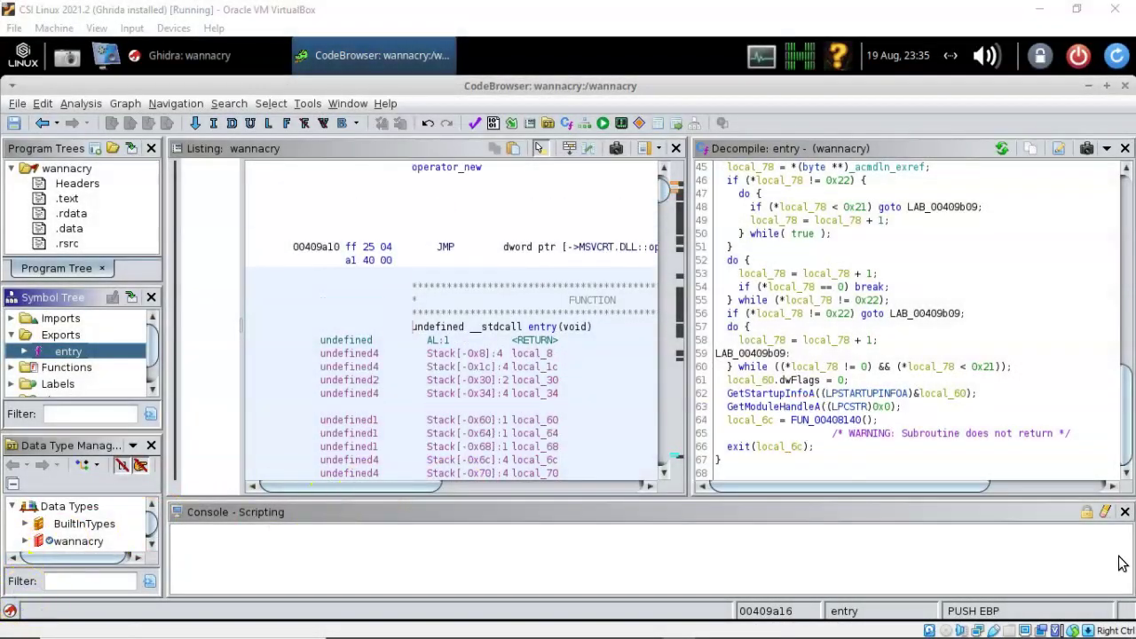
{"action": "left_click", "coordinate": [827, 418]}
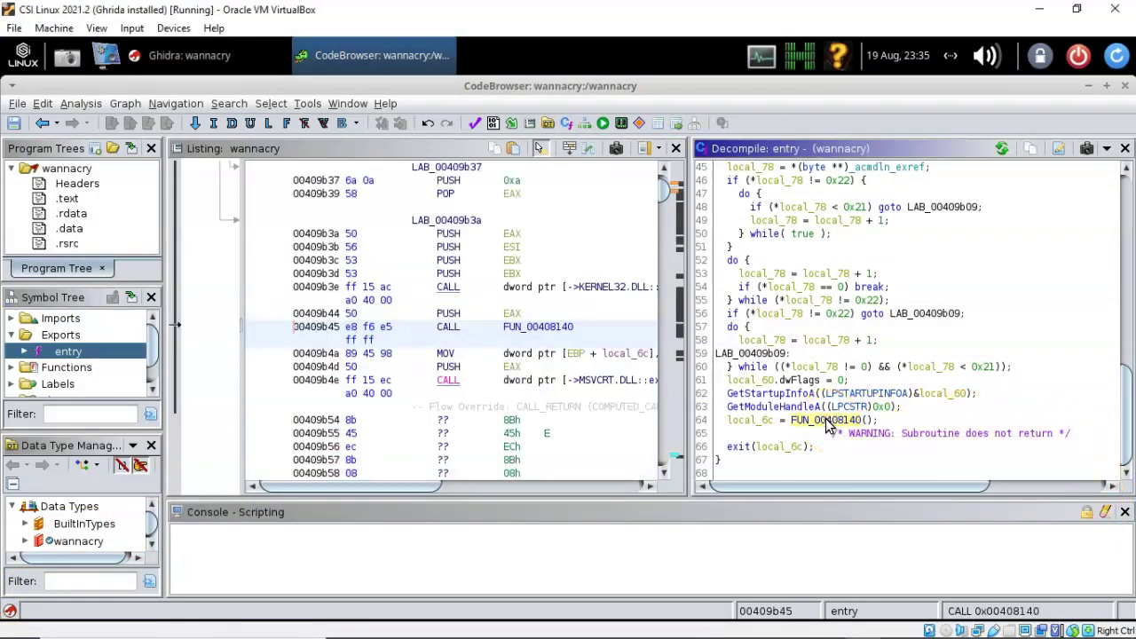
Step: Examine the Function Call Graph of entry, follow it to the calls of FUN_00408140, and close the graph
{"action": "left_click", "coordinate": [343, 105]}
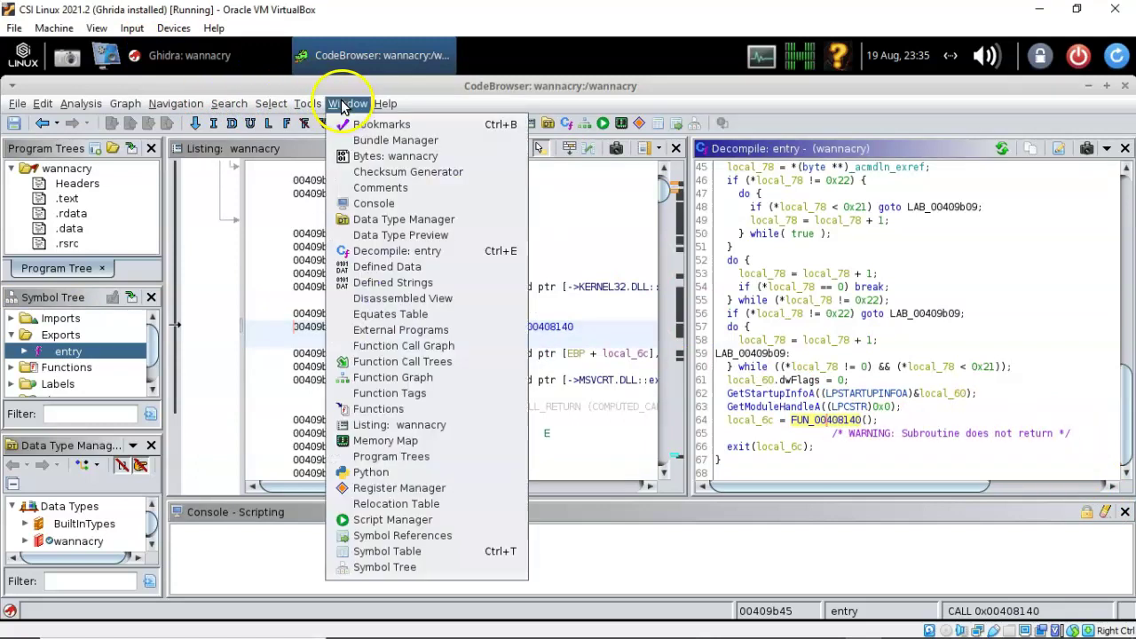
{"action": "left_click", "coordinate": [448, 347]}
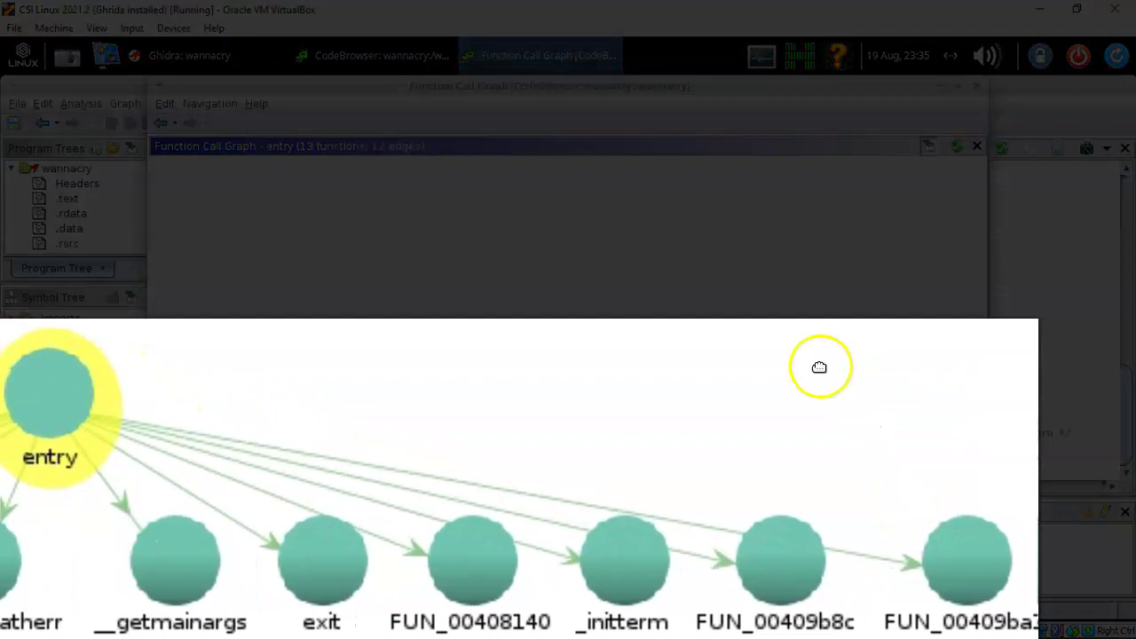
{"action": "left_click", "coordinate": [469, 572]}
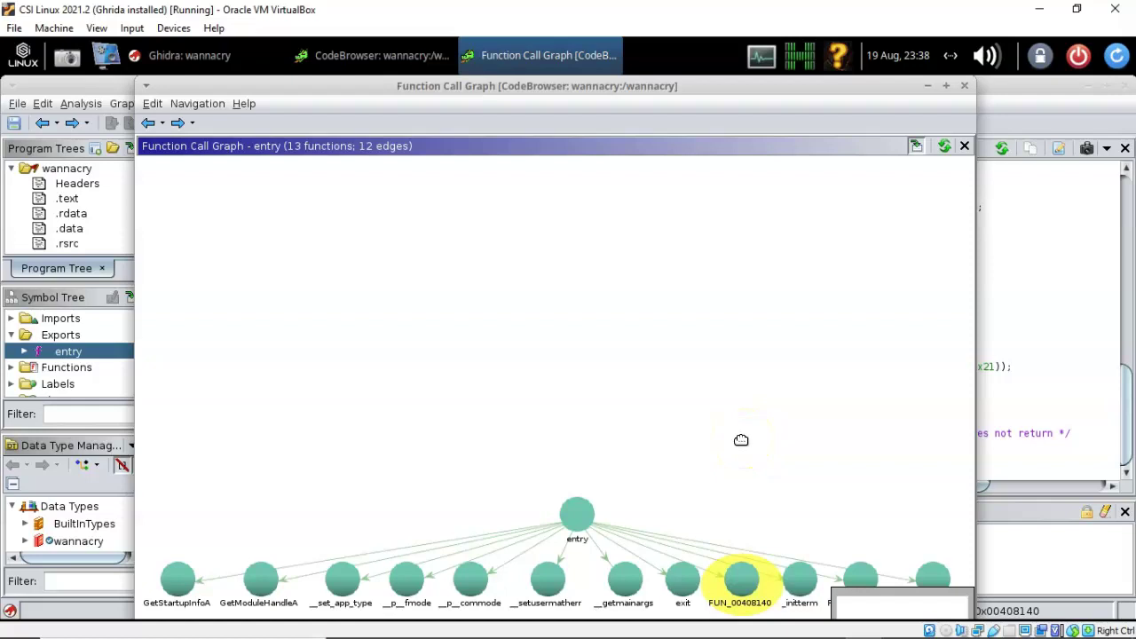
{"action": "double_click", "coordinate": [741, 582]}
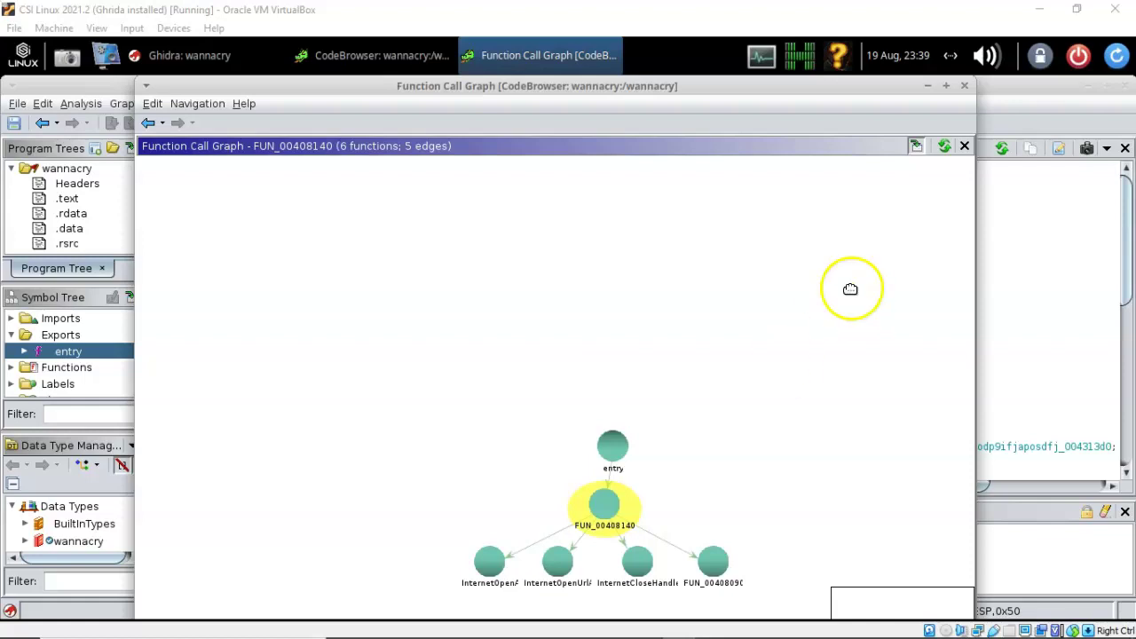
{"action": "left_click", "coordinate": [965, 86]}
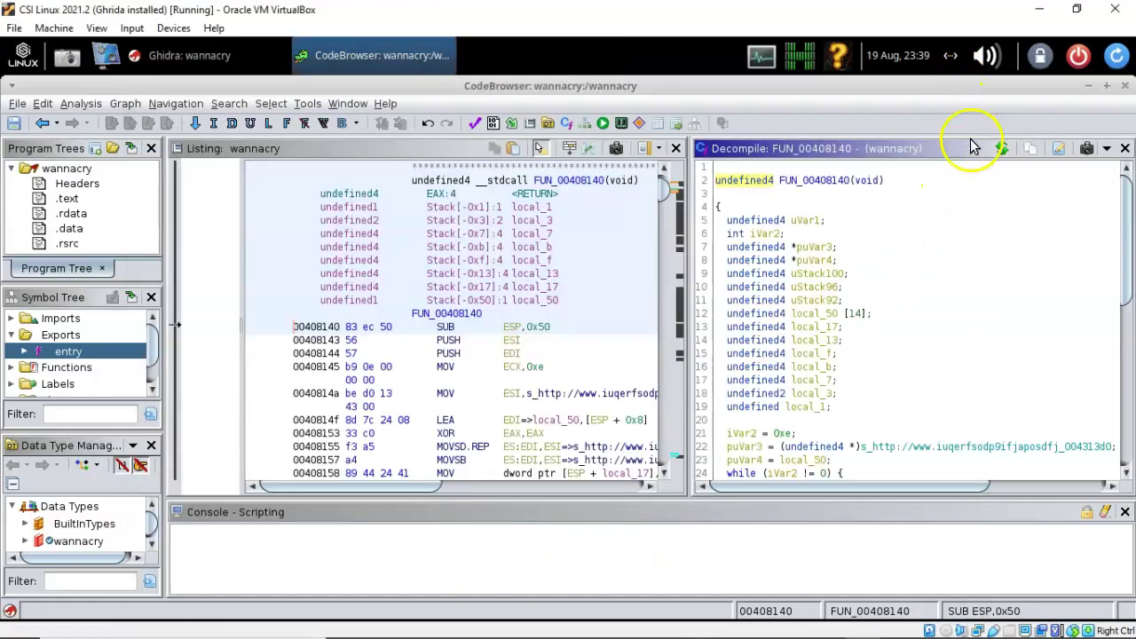
Step: Return to the entry function and rename the called function FUN_00408140 as something_interesting
{"action": "scroll", "coordinate": [905, 394], "scroll_direction": "down", "scroll_amount": 10}
{"action": "left_click", "coordinate": [69, 353]}
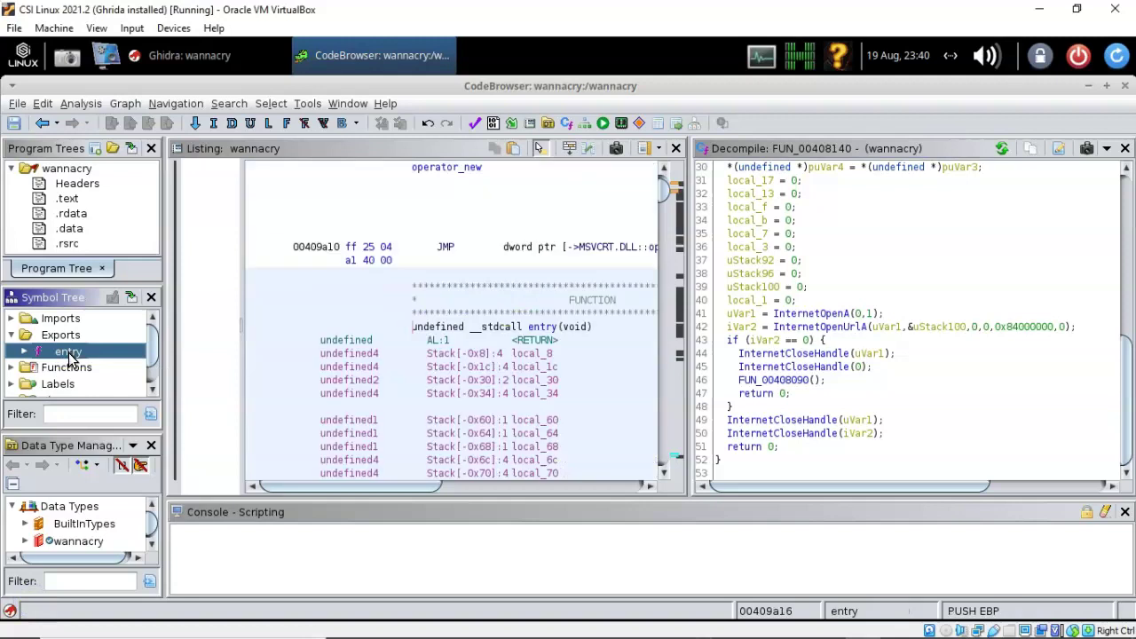
{"action": "left_click_drag", "start_coordinate": [1123, 240], "coordinate": [1123, 463]}
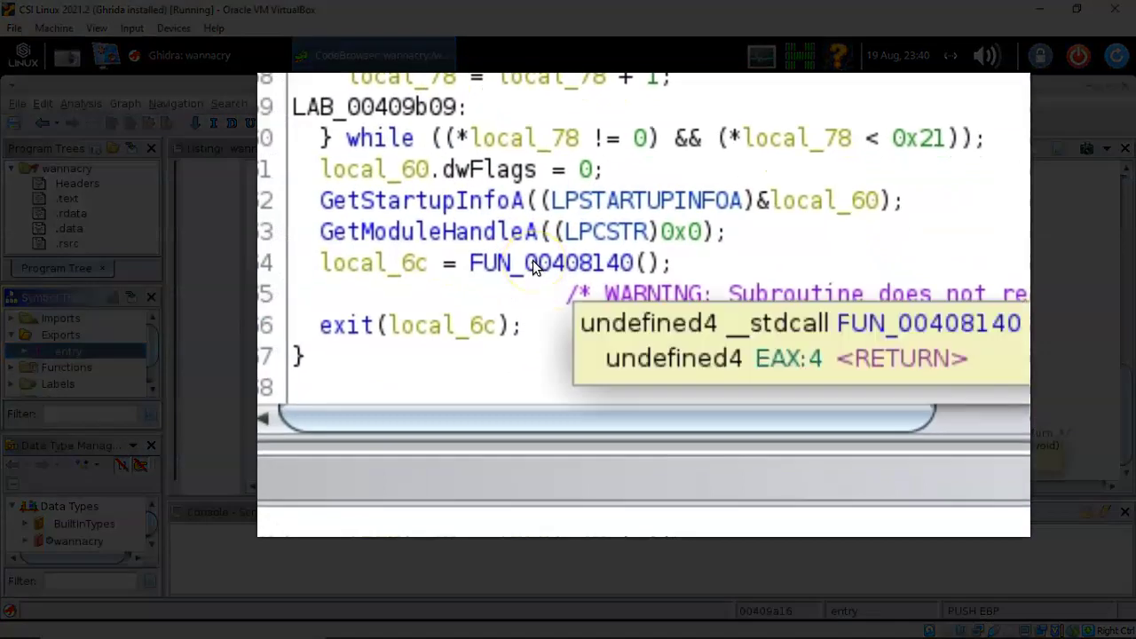
{"action": "right_click", "coordinate": [533, 260]}
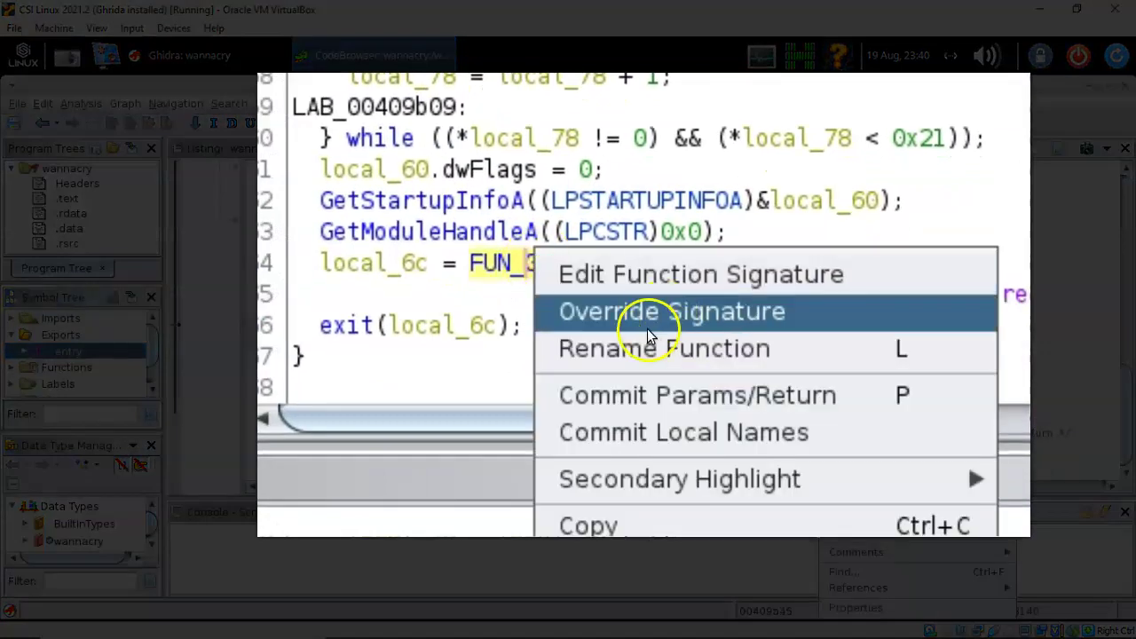
{"action": "left_click", "coordinate": [632, 352]}
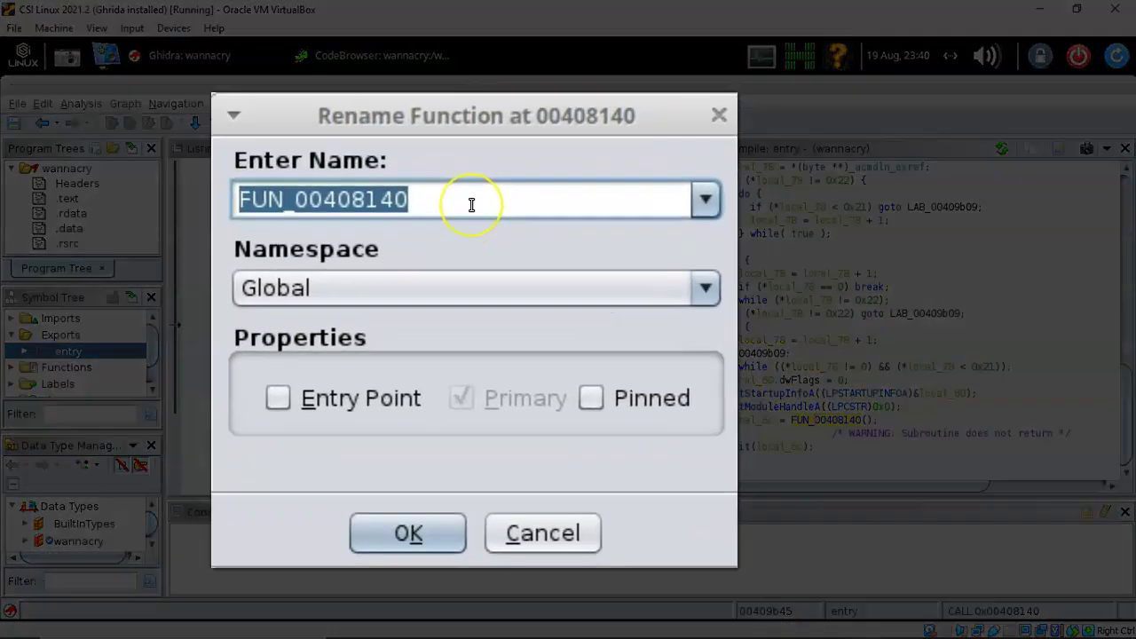
{"action": "type", "text": "something"}
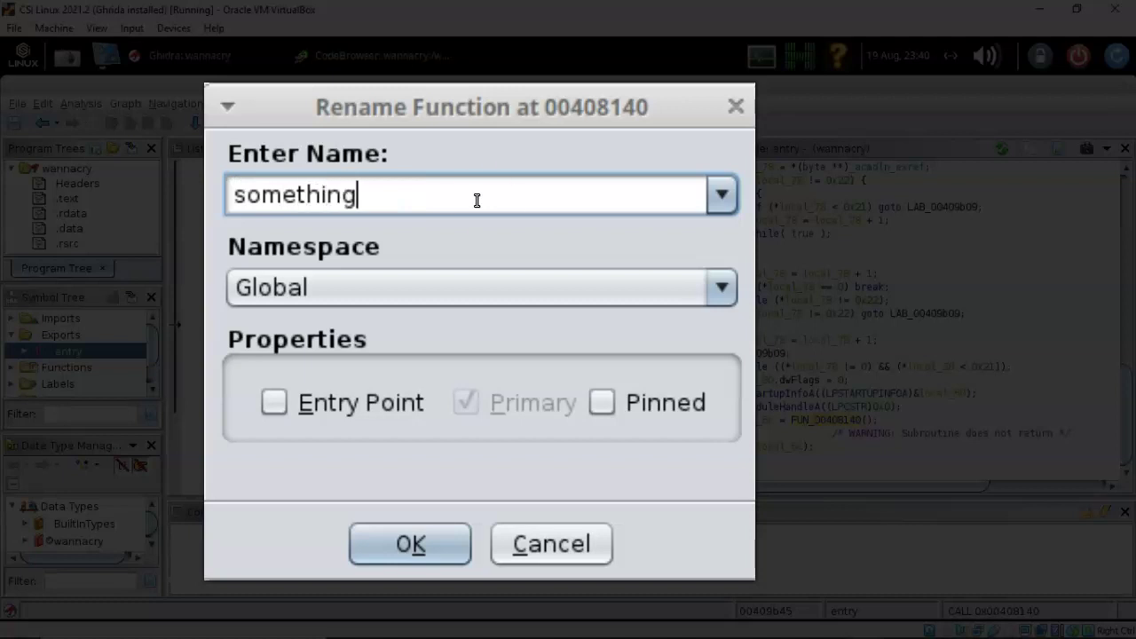
{"action": "left_click", "coordinate": [481, 199]}
{"action": "left_click", "coordinate": [483, 200]}
{"action": "type", "text": "_interesting"}
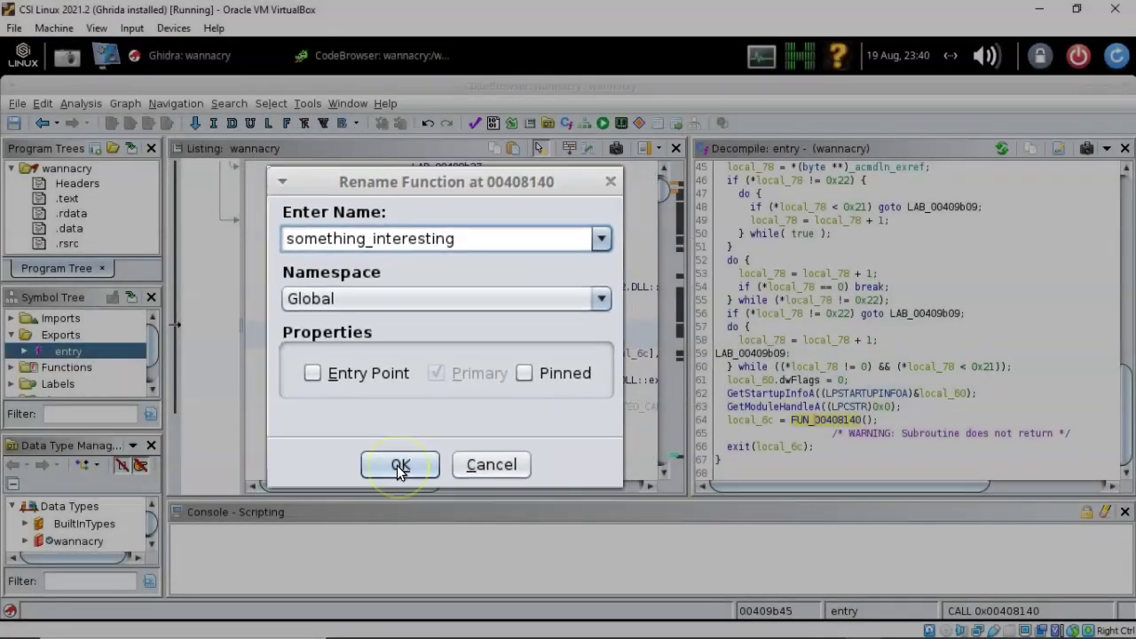
{"action": "left_click", "coordinate": [400, 466]}
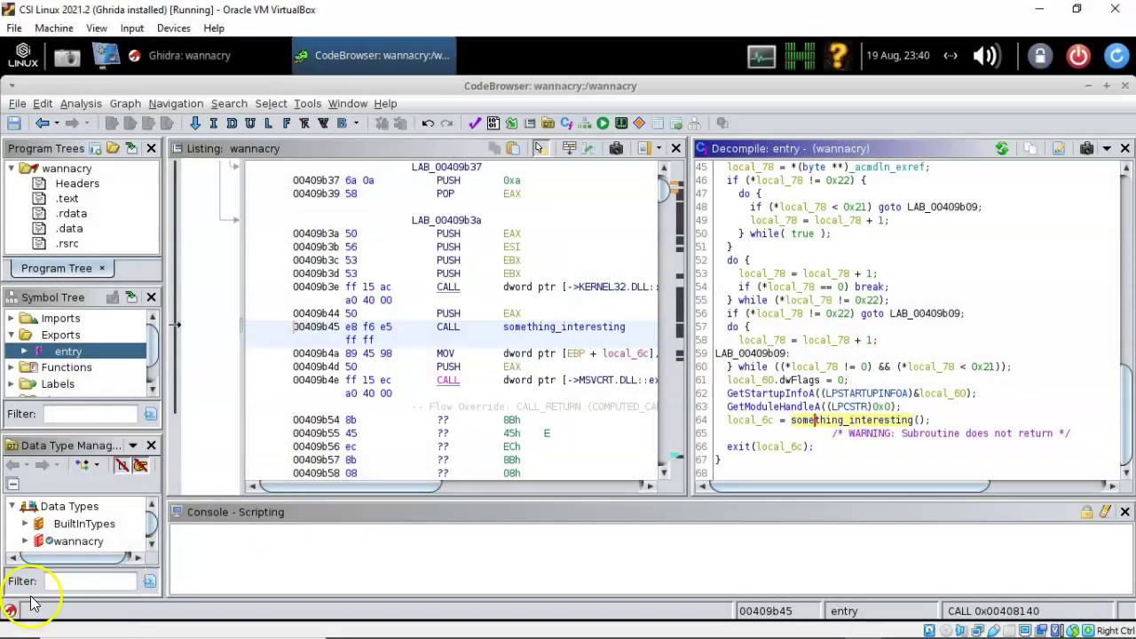
{"action": "double_click", "coordinate": [858, 421]}
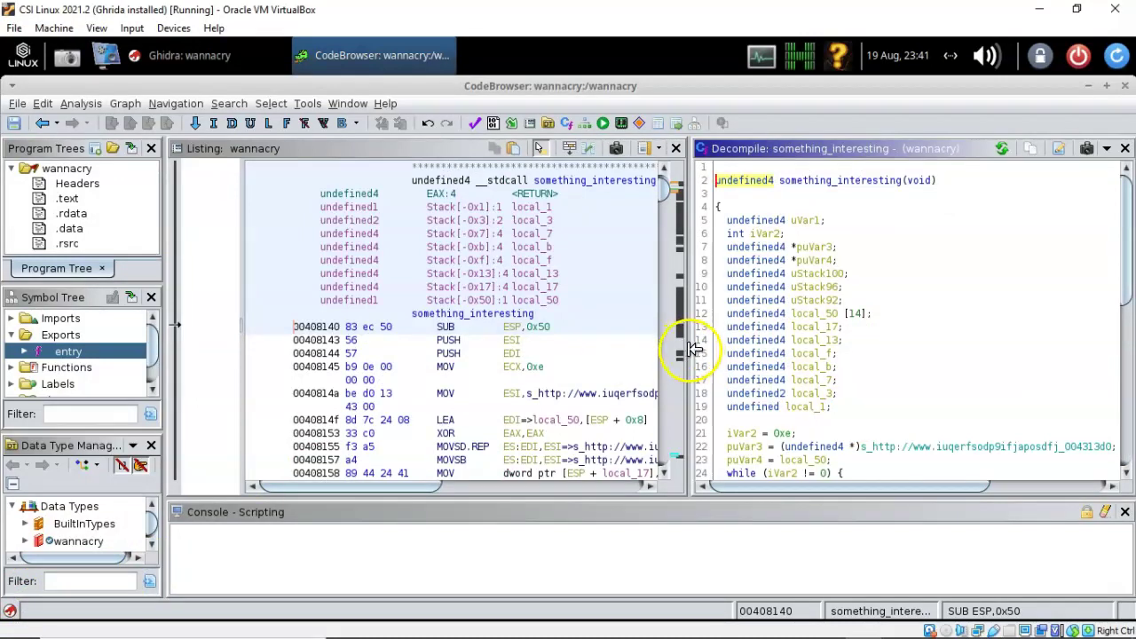
{"action": "left_click_drag", "start_coordinate": [693, 355], "coordinate": [891, 355]}
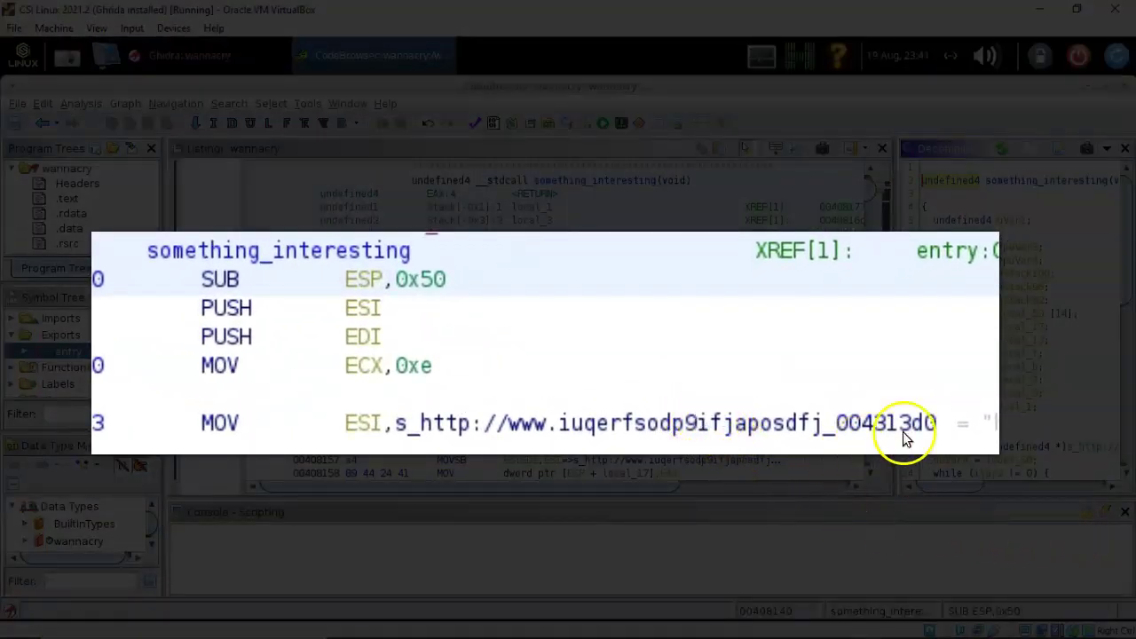
{"action": "left_click", "coordinate": [944, 431]}
{"action": "left_click", "coordinate": [407, 426]}
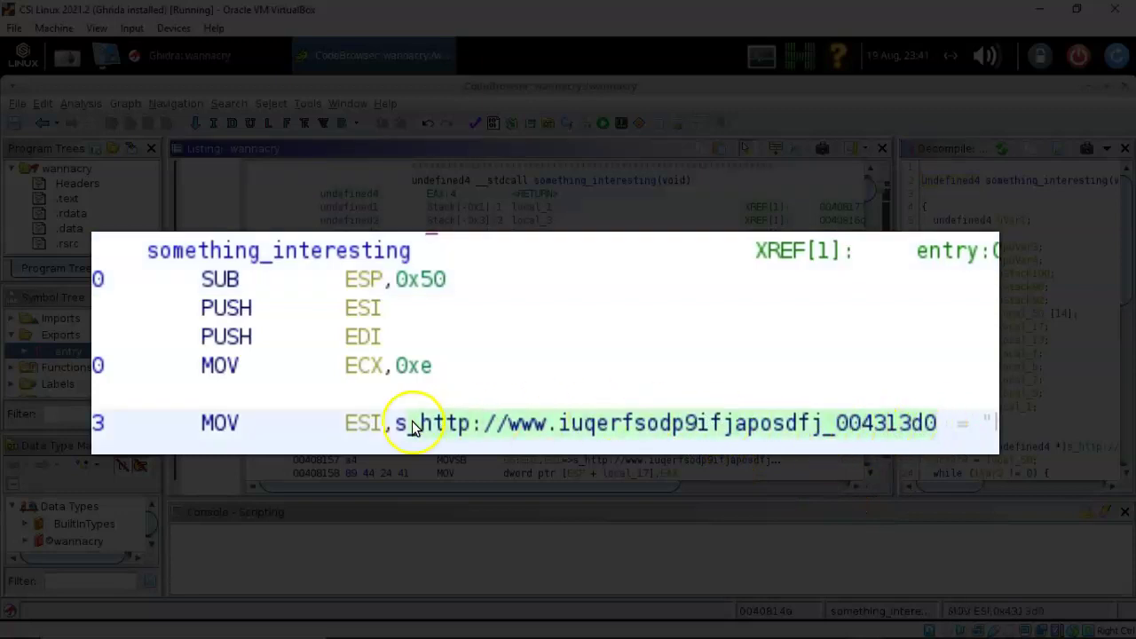
{"action": "left_click", "coordinate": [216, 248]}
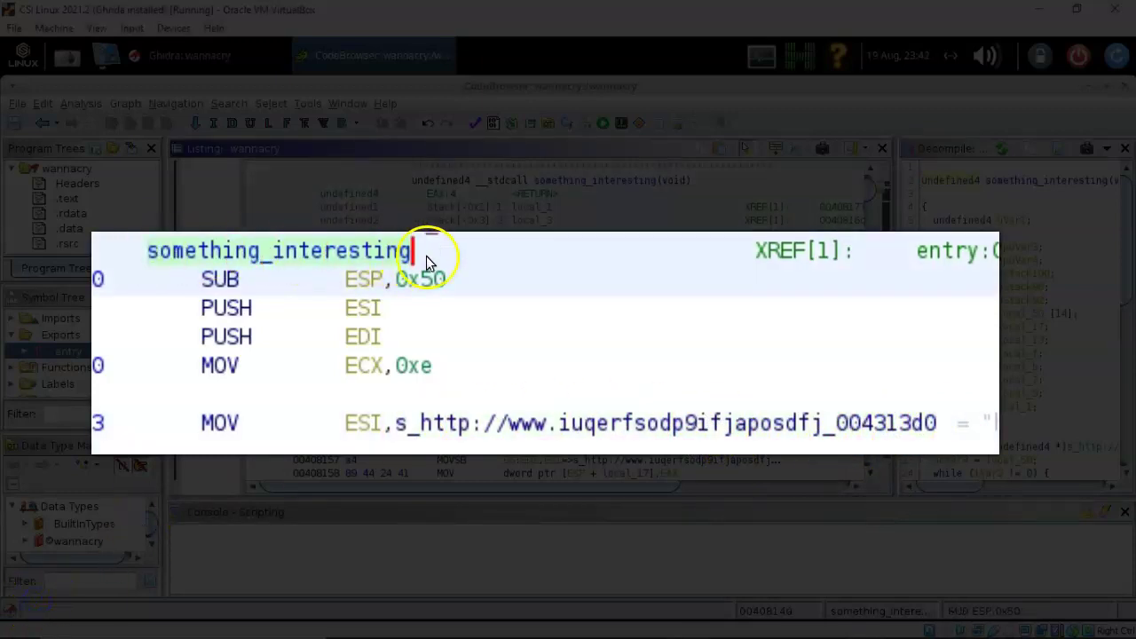
{"action": "left_click", "coordinate": [425, 428]}
{"action": "left_click_drag", "start_coordinate": [656, 438], "coordinate": [943, 426]}
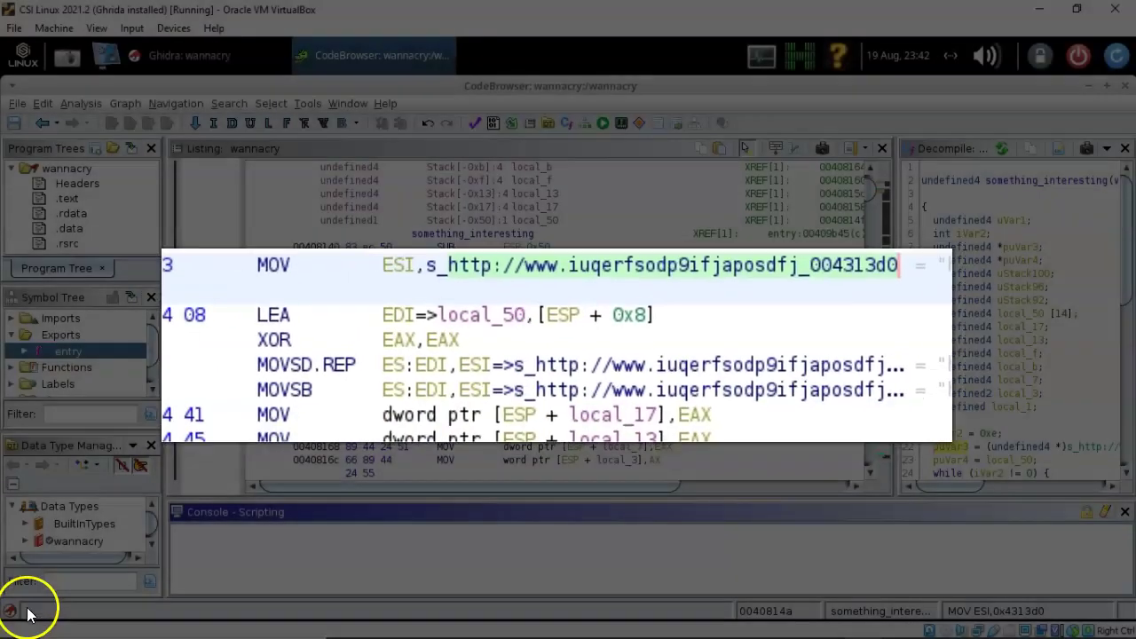
{"action": "left_click", "coordinate": [30, 601]}
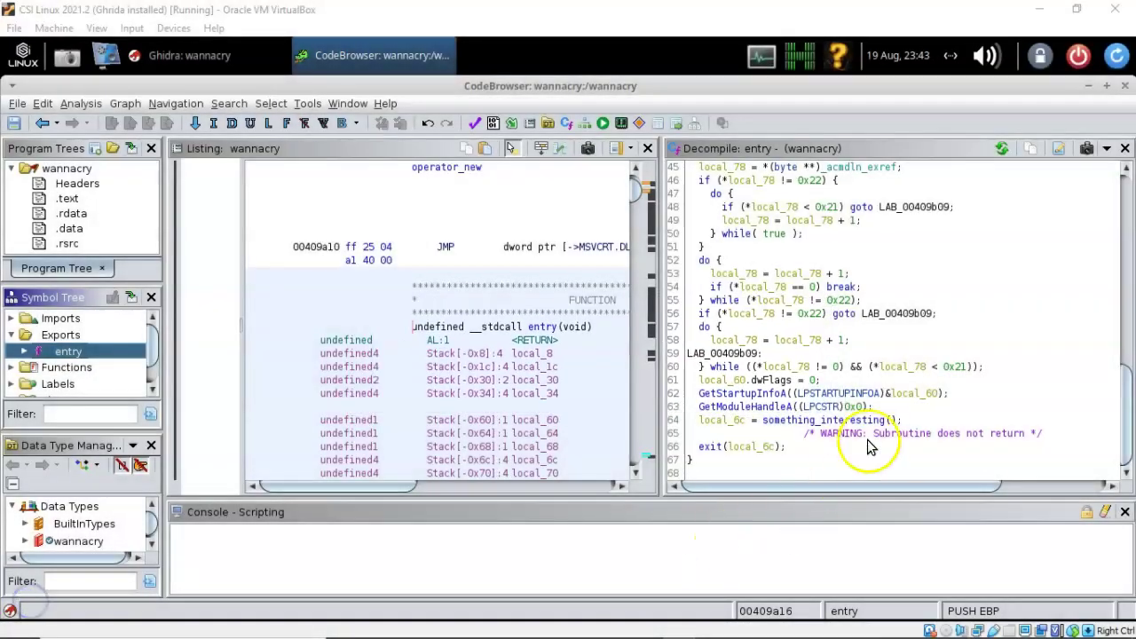
Step: Reopen the Function Call Graph at the something_interesting call, inspect its InternetOpenA and InternetOpenUrlA nodes, and close the graph
{"action": "left_click", "coordinate": [821, 421]}
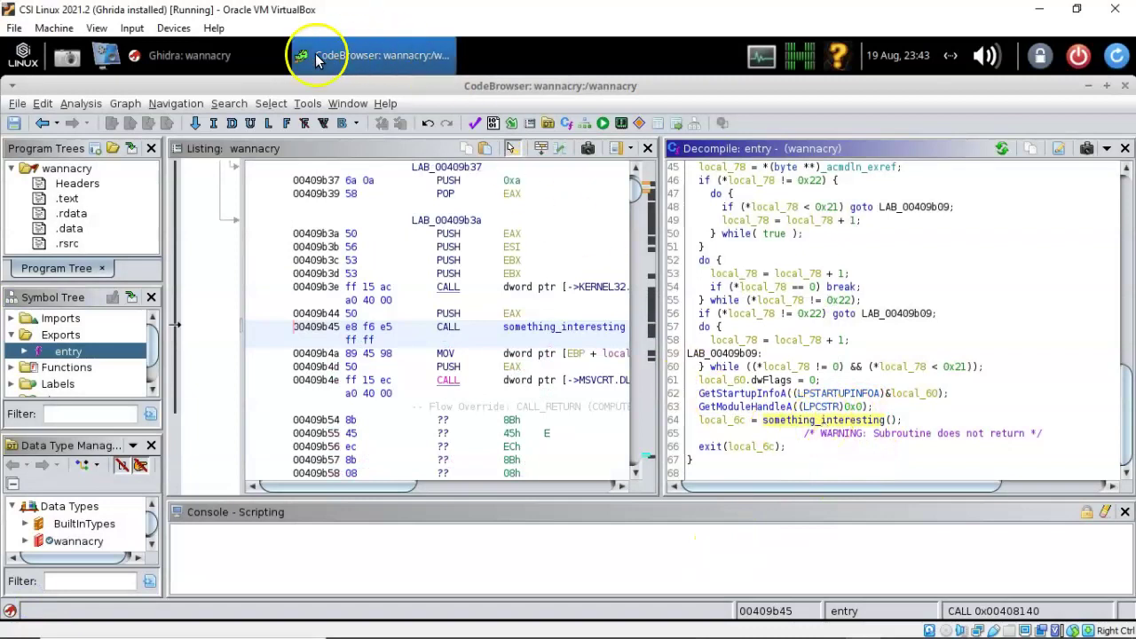
{"action": "left_click", "coordinate": [349, 104]}
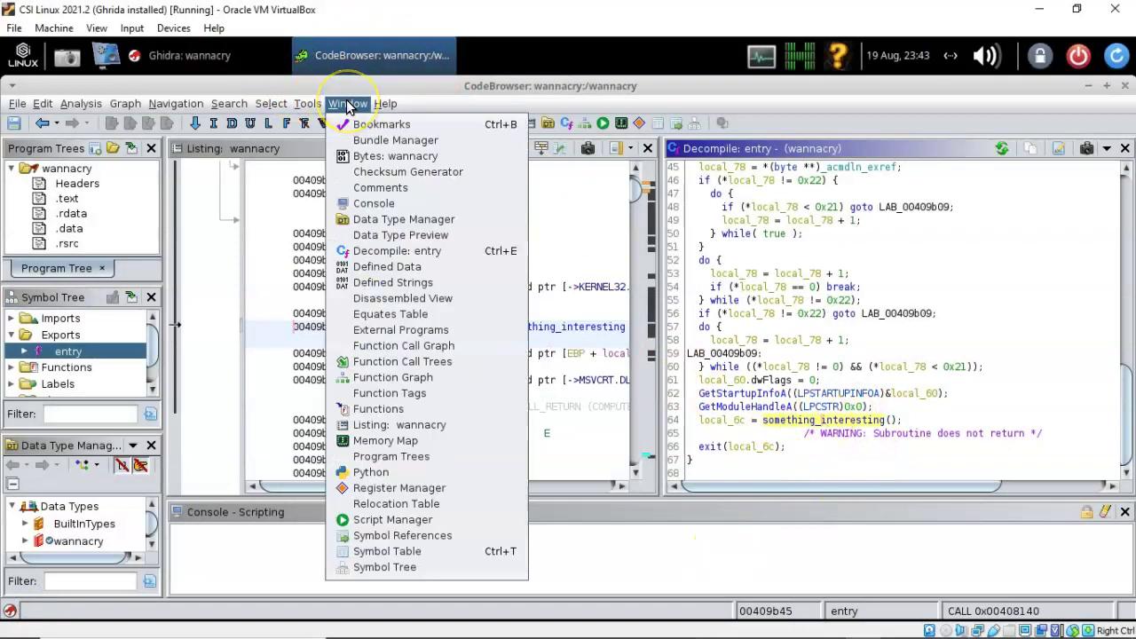
{"action": "left_click", "coordinate": [403, 351]}
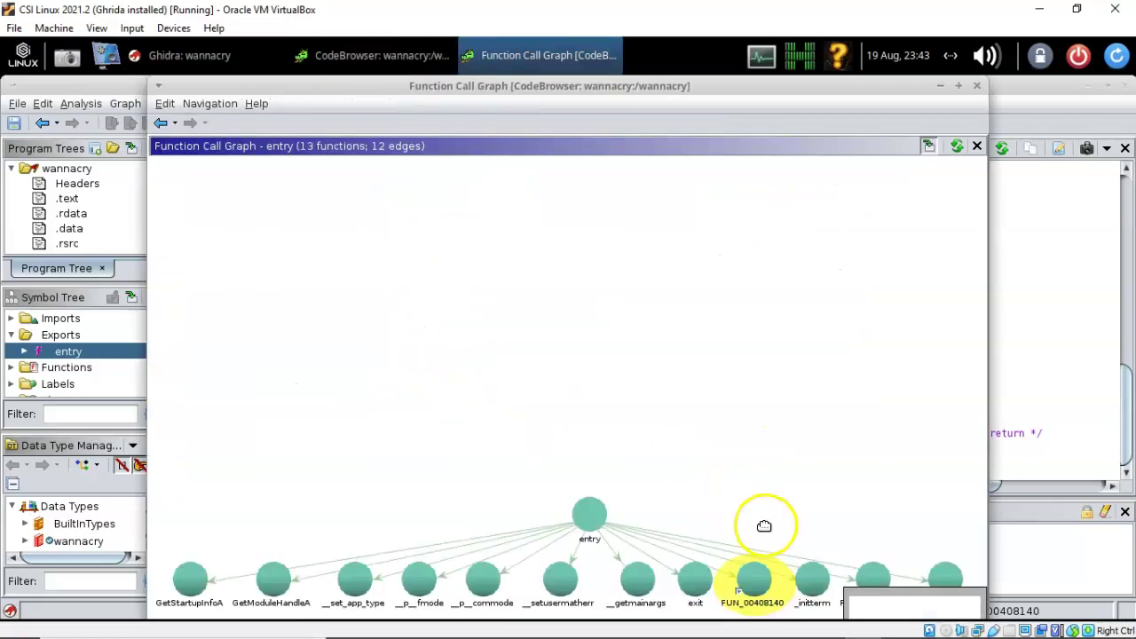
{"action": "double_click", "coordinate": [757, 591]}
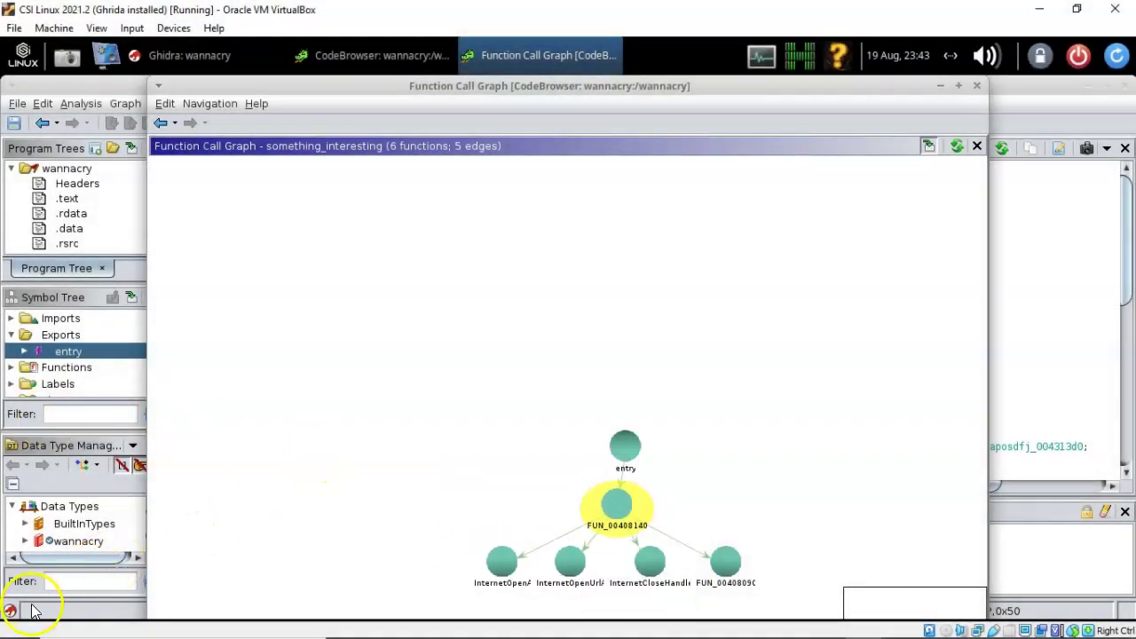
{"action": "left_click", "coordinate": [492, 559]}
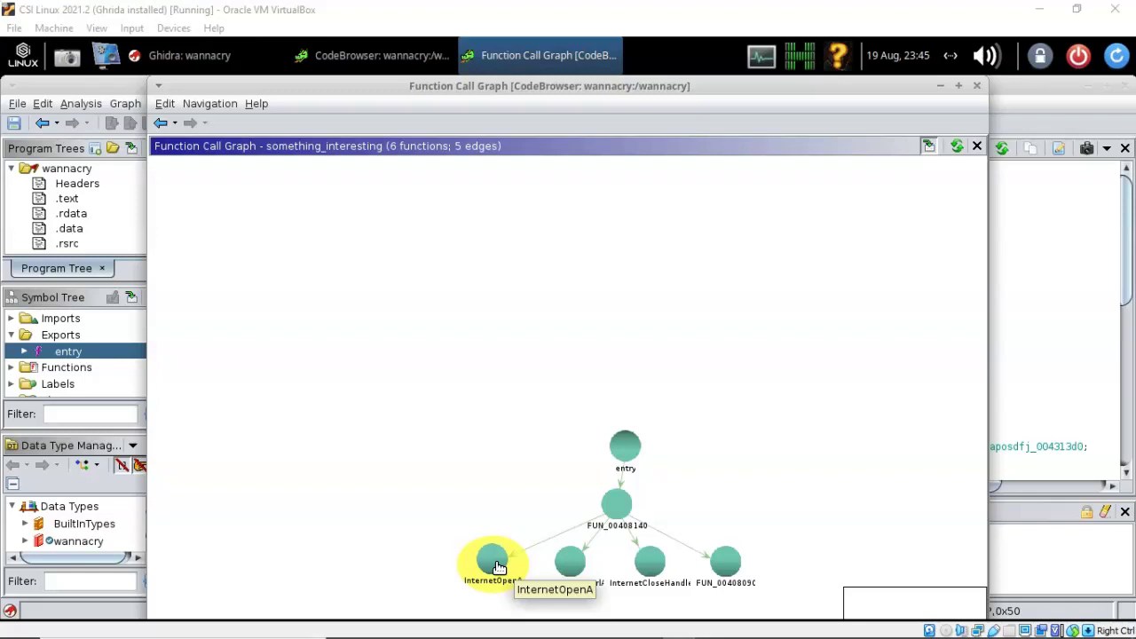
{"action": "left_click", "coordinate": [571, 566]}
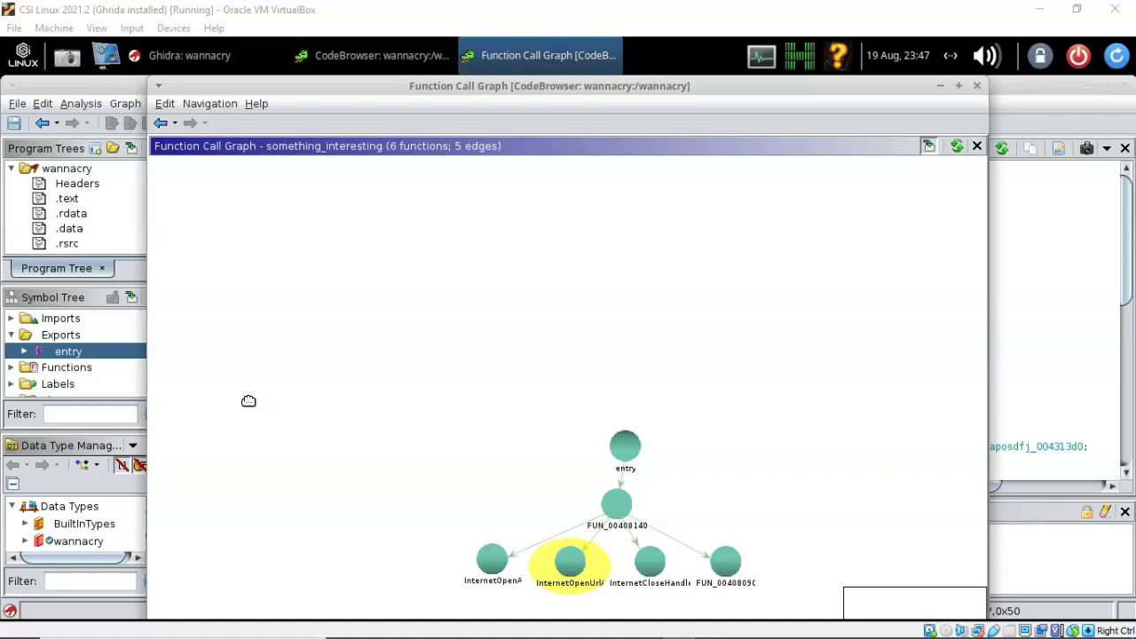
{"action": "left_click", "coordinate": [976, 86]}
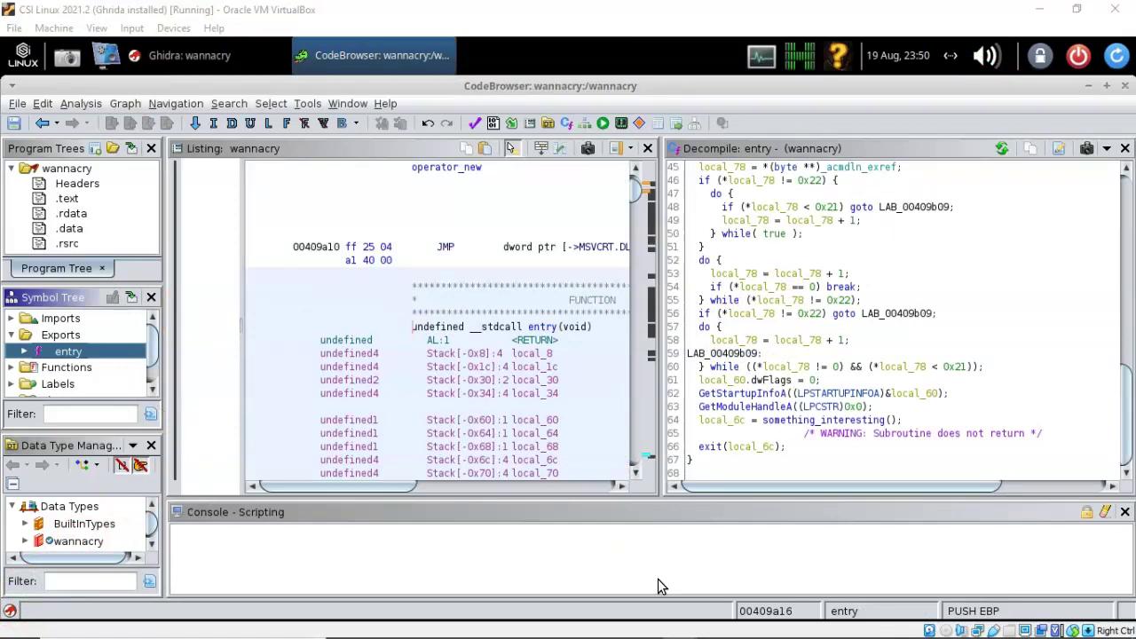
Step: Open something_interesting from the entry function and examine its decompiled code down to the InternetOpenUrlA call and the following if-block
{"action": "double_click", "coordinate": [797, 423]}
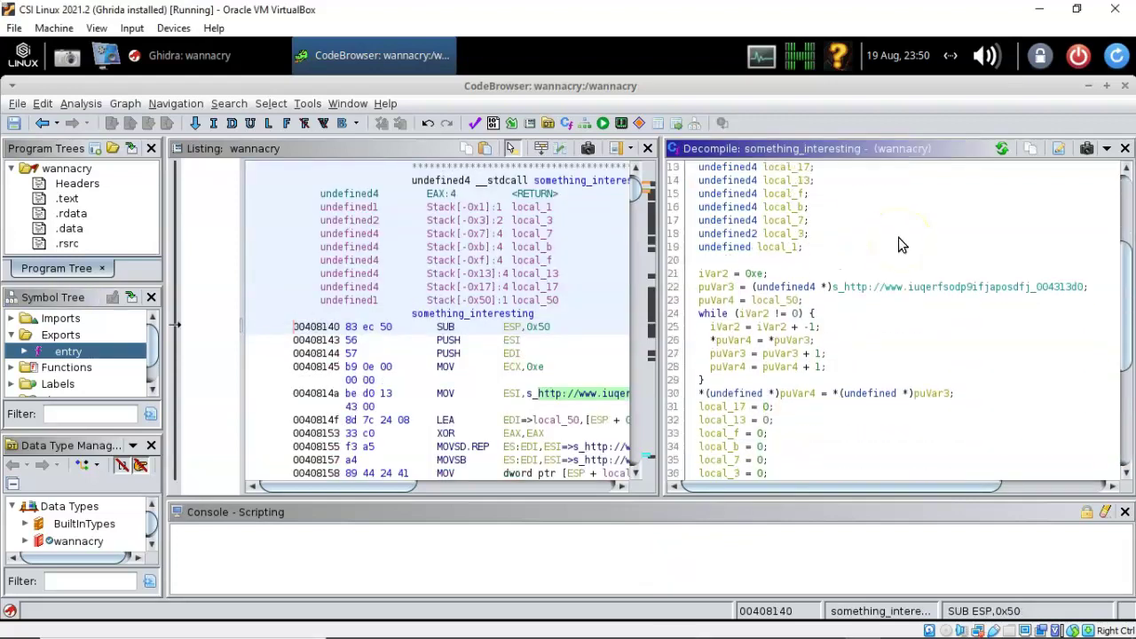
{"action": "scroll", "coordinate": [898, 235], "scroll_direction": "down", "scroll_amount": 4}
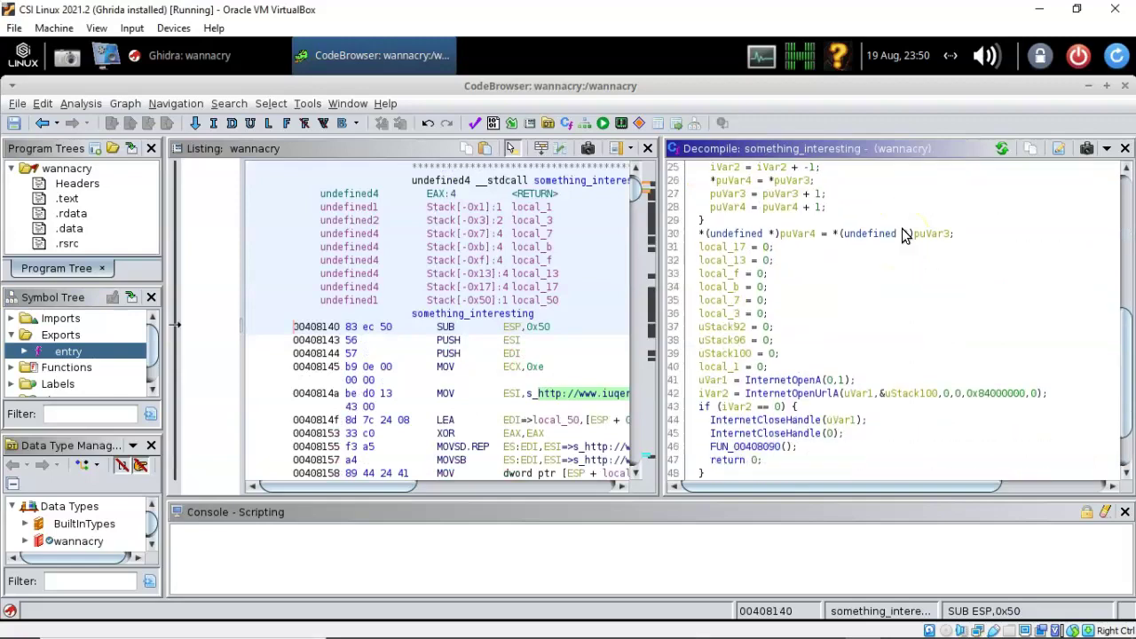
Step: Examine the rest of the decompiled something_interesting code down to the final InternetCloseHandle calls and return statement
{"action": "scroll", "coordinate": [903, 234], "scroll_direction": "down", "scroll_amount": 2}
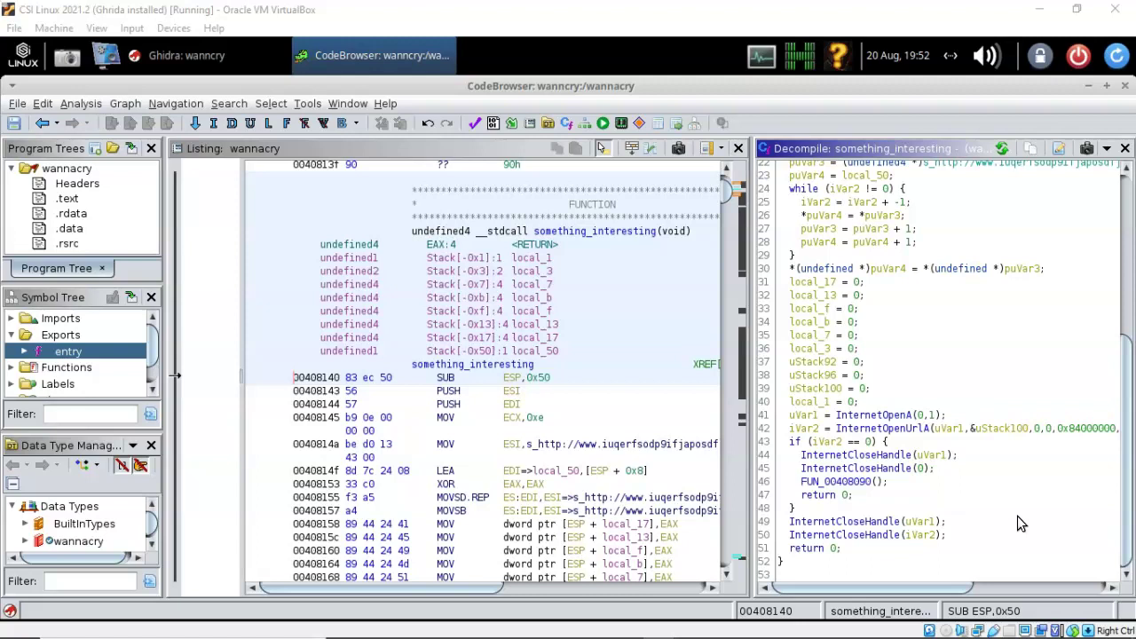
{"action": "left_click", "coordinate": [1056, 530]}
{"action": "left_click", "coordinate": [853, 348]}
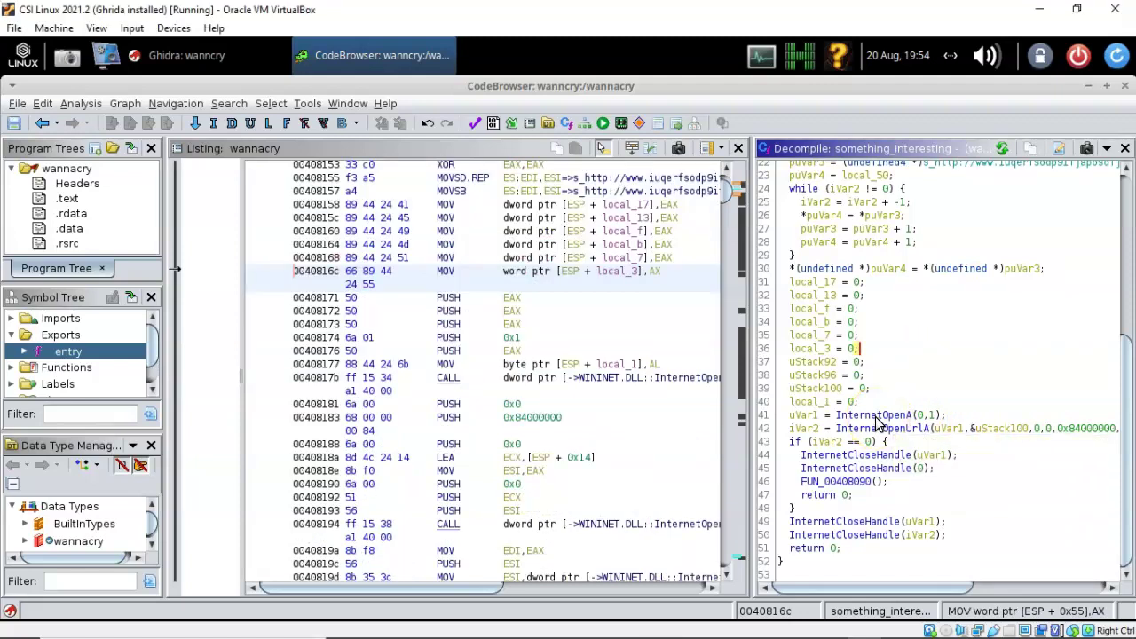
{"action": "right_click", "coordinate": [879, 416]}
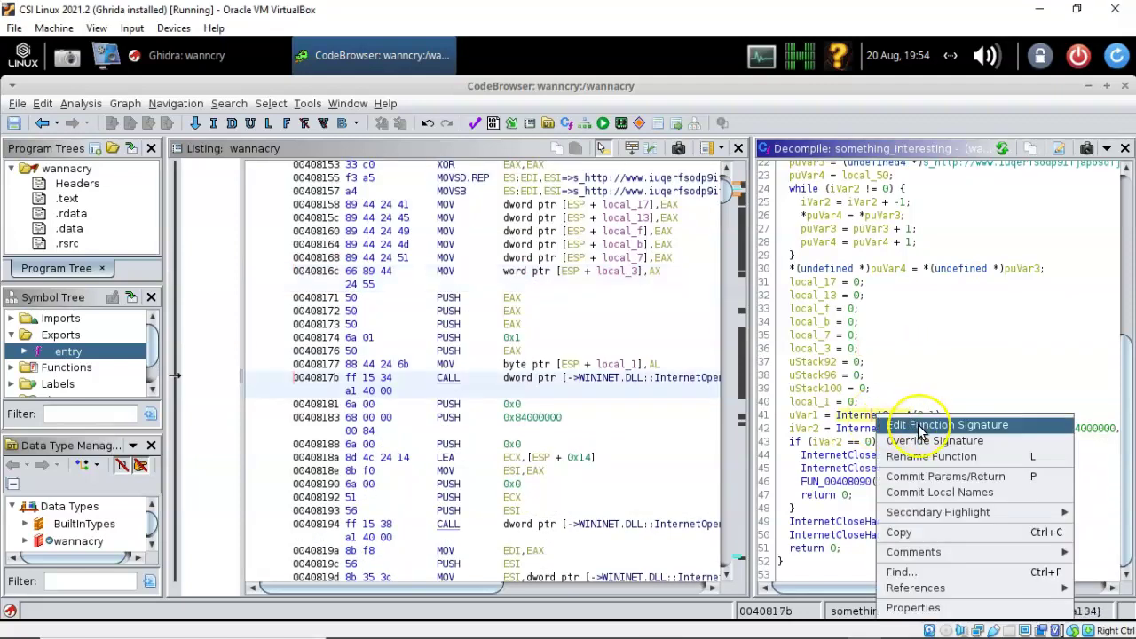
{"action": "left_click", "coordinate": [918, 424]}
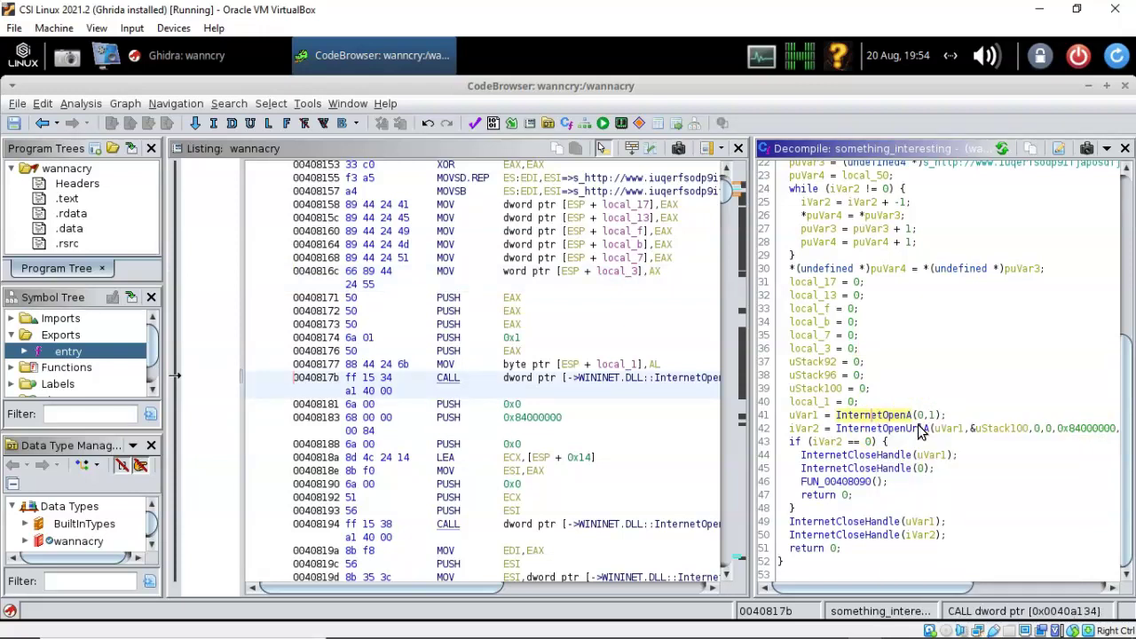
{"action": "left_click", "coordinate": [571, 202]}
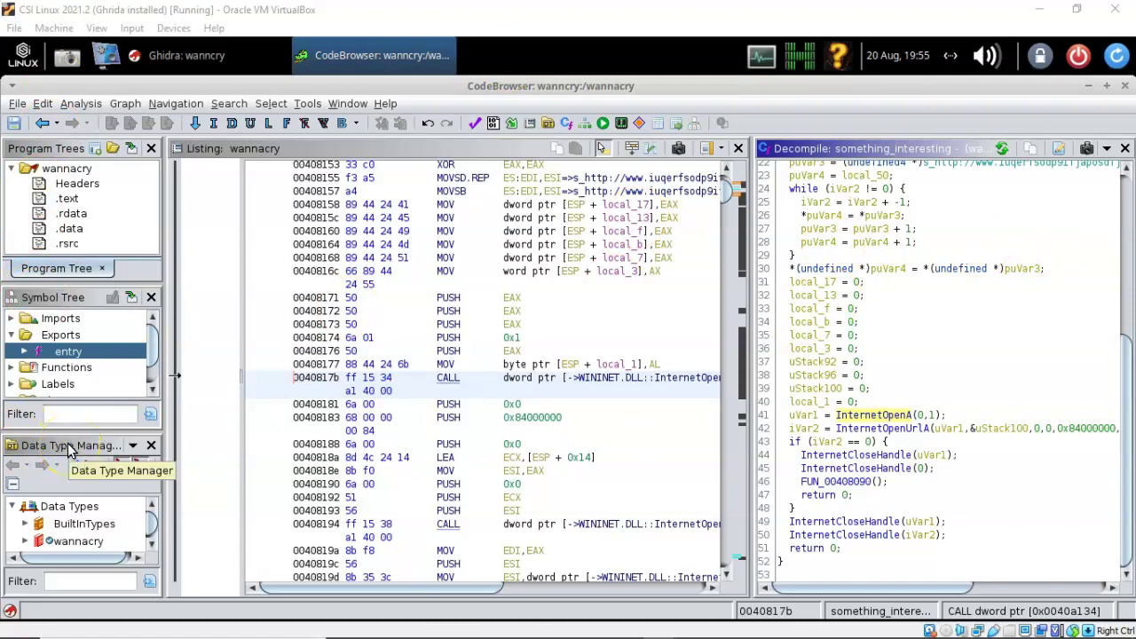
Step: Start a new typedef in the wannacry data type archive and name it HINTERNET
{"action": "left_click", "coordinate": [71, 507]}
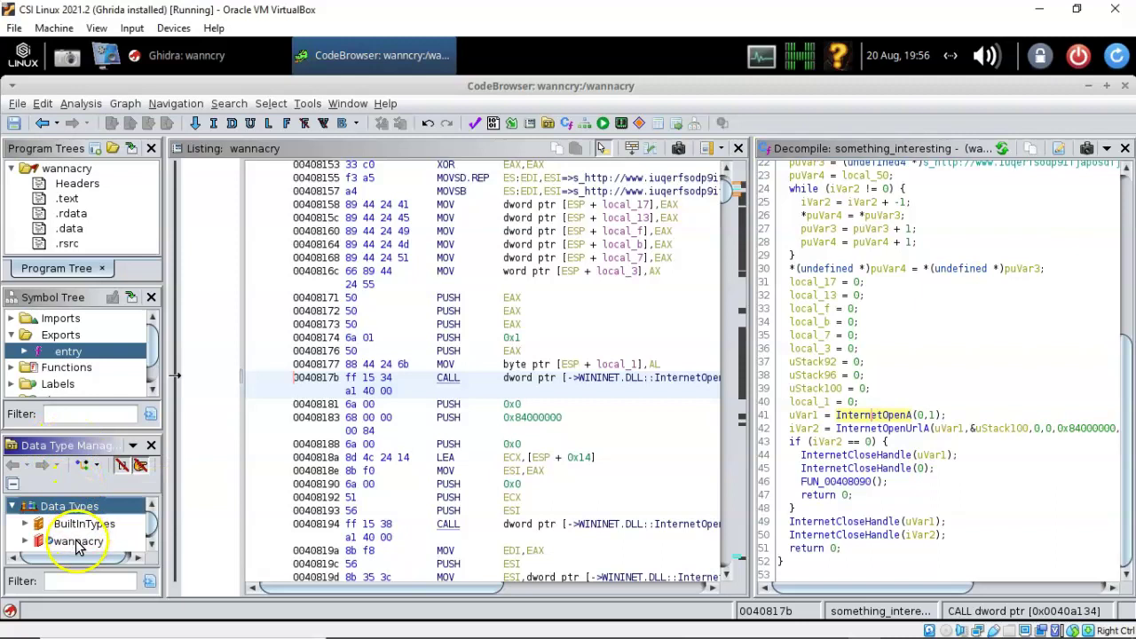
{"action": "left_click", "coordinate": [77, 542]}
{"action": "right_click", "coordinate": [76, 540]}
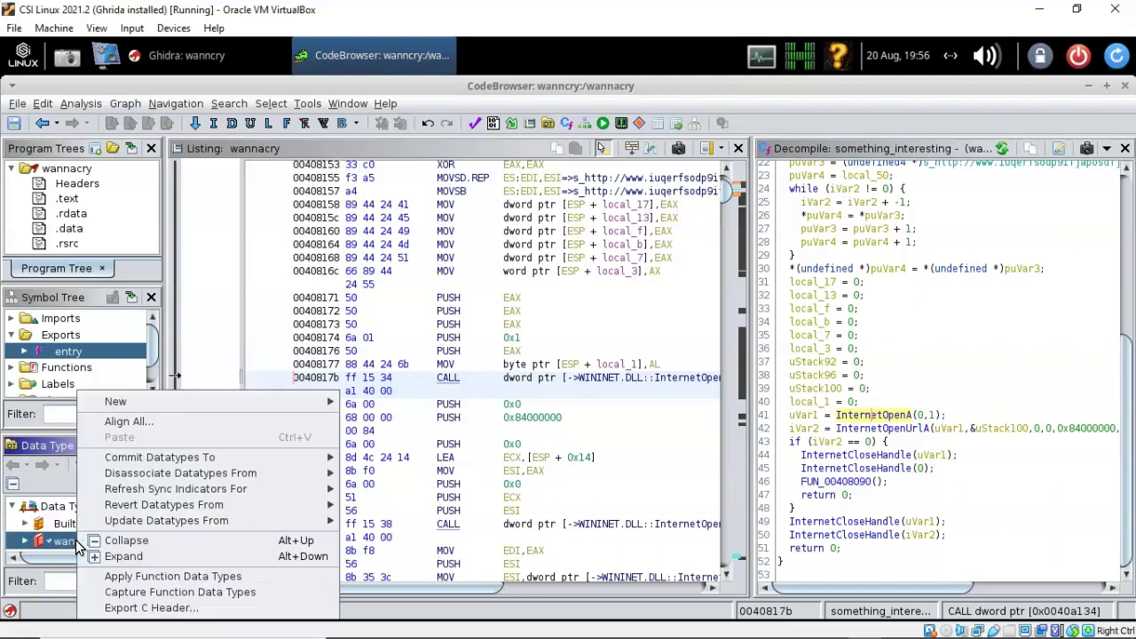
{"action": "mouse_move", "coordinate": [145, 402]}
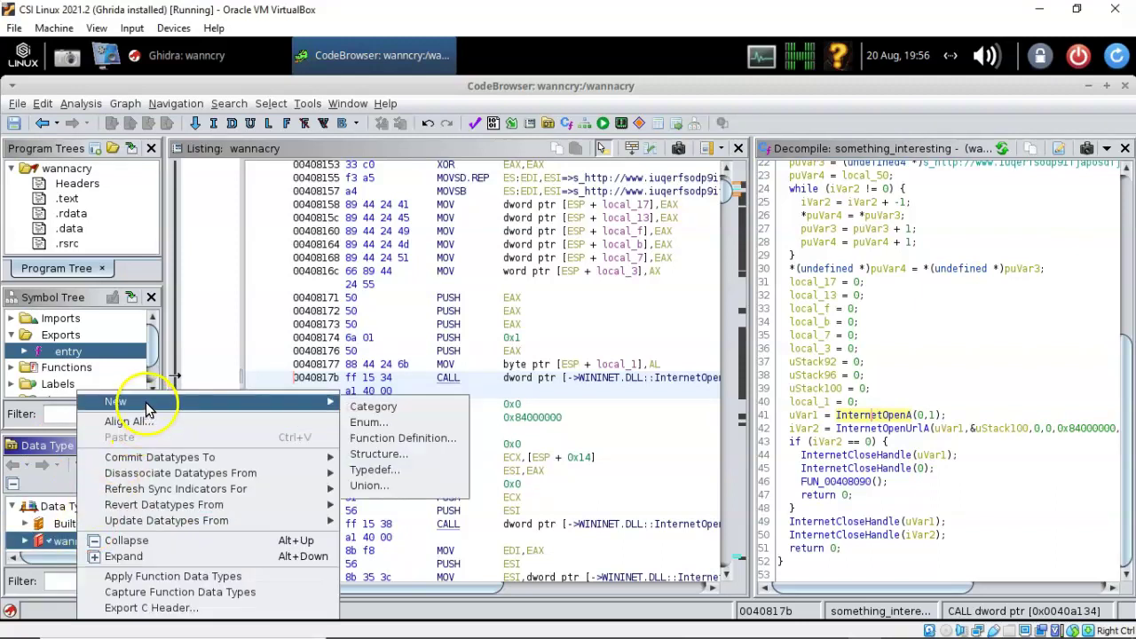
{"action": "left_click", "coordinate": [391, 473]}
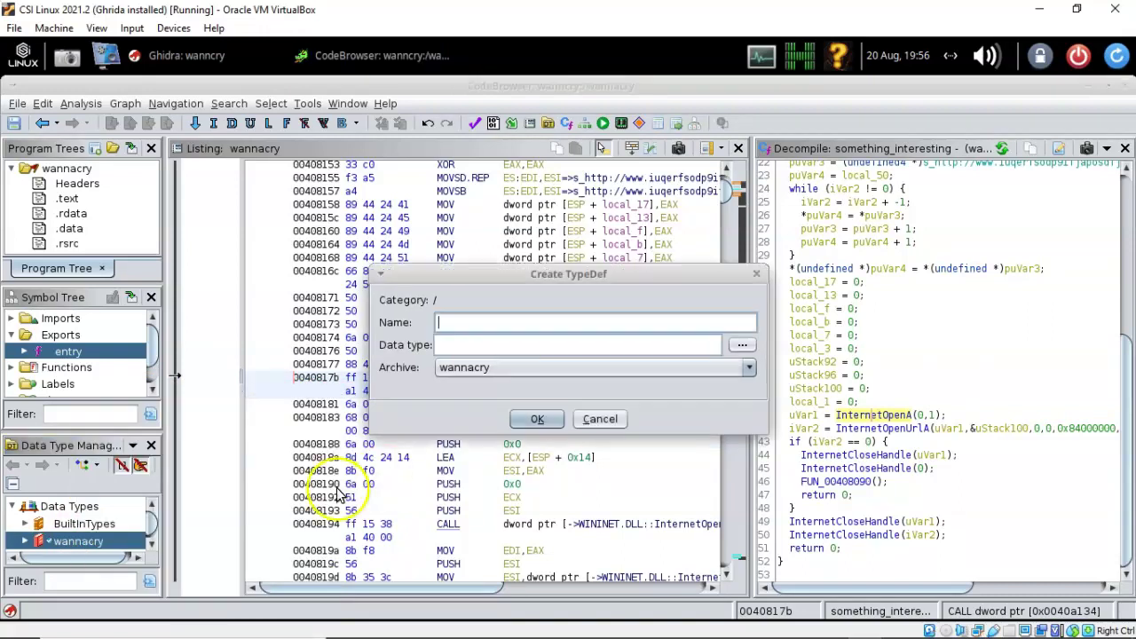
{"action": "left_click", "coordinate": [463, 323]}
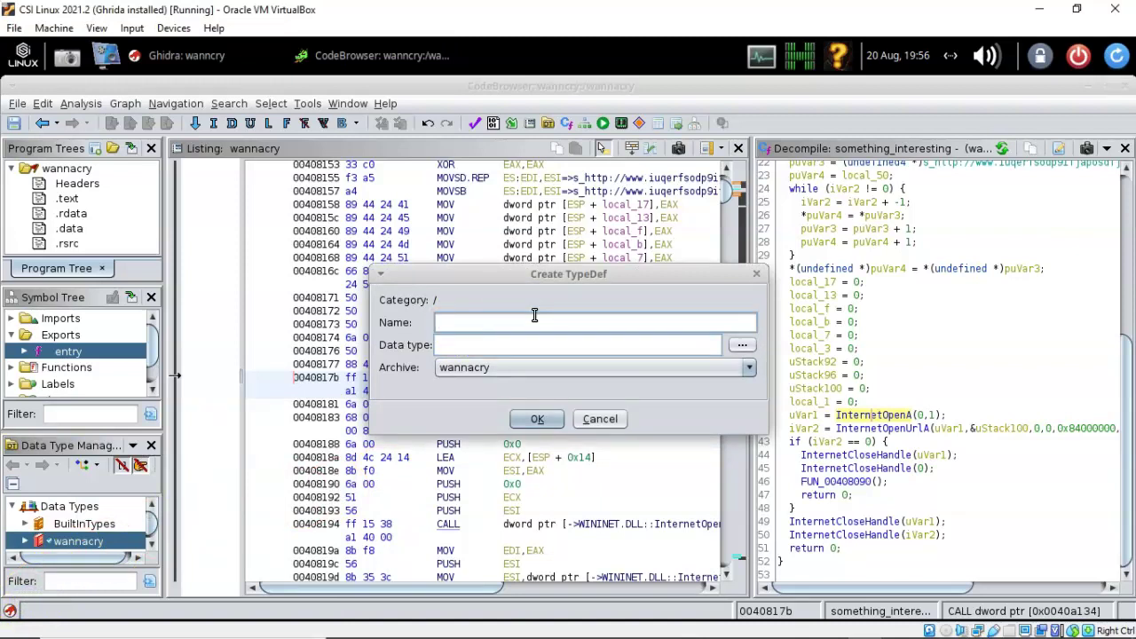
{"action": "left_click", "coordinate": [534, 312]}
{"action": "type", "text": "HINTERNET"}
Step: Set the HINTERNET typedef's data type to the wannacry archive's void * and create the typedef
{"action": "left_click", "coordinate": [452, 344]}
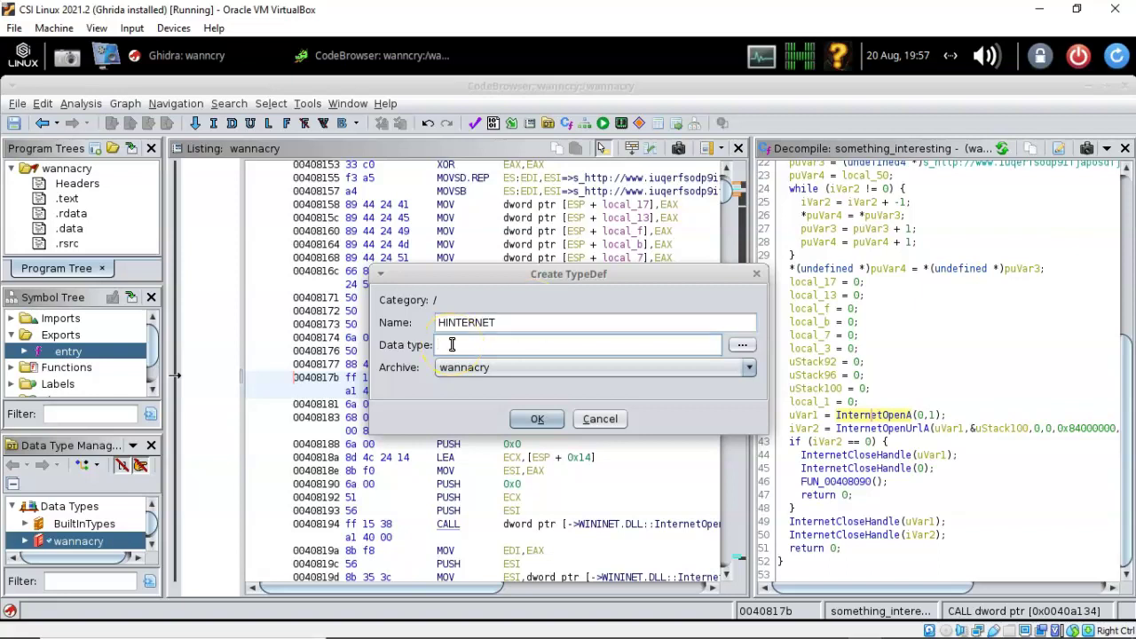
{"action": "type", "text": "void"}
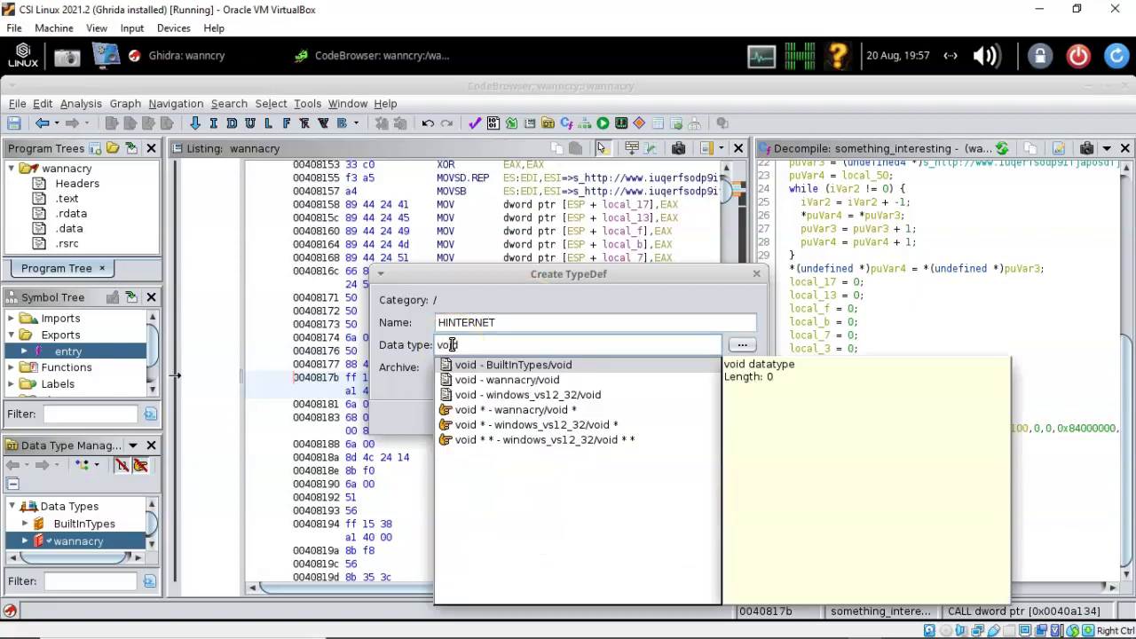
{"action": "type", "text": "*"}
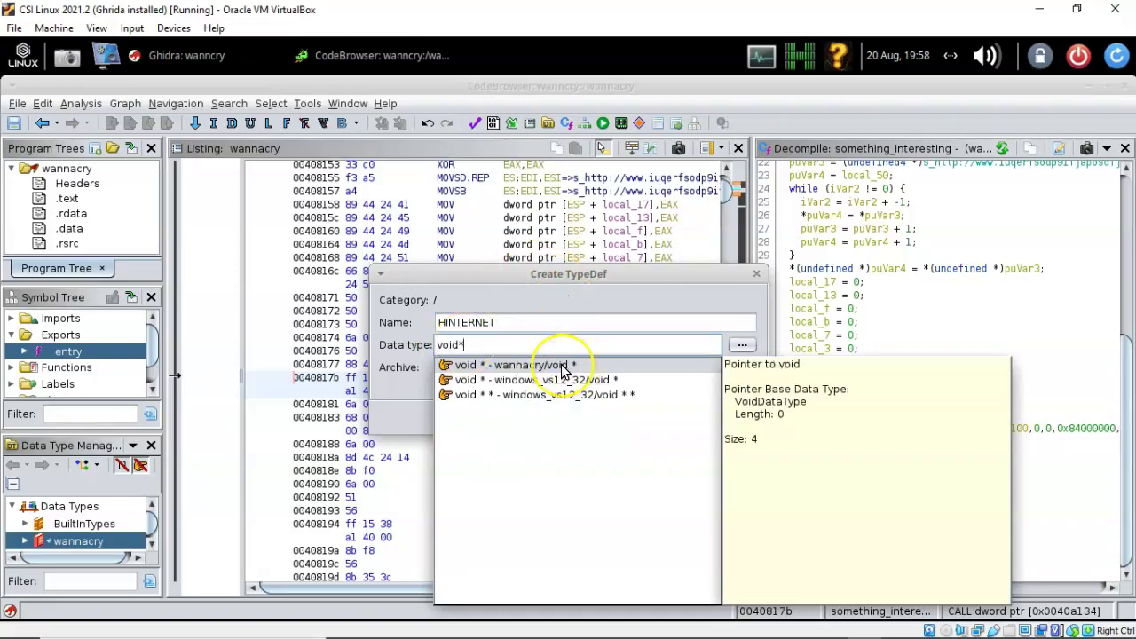
{"action": "left_click", "coordinate": [561, 368]}
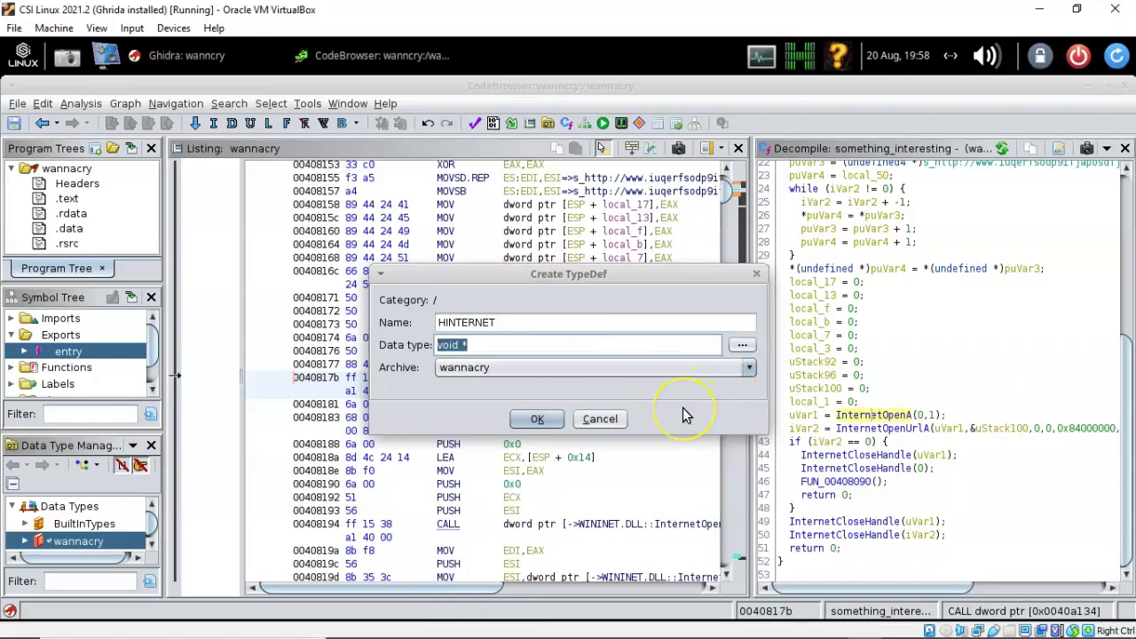
{"action": "left_click", "coordinate": [512, 346]}
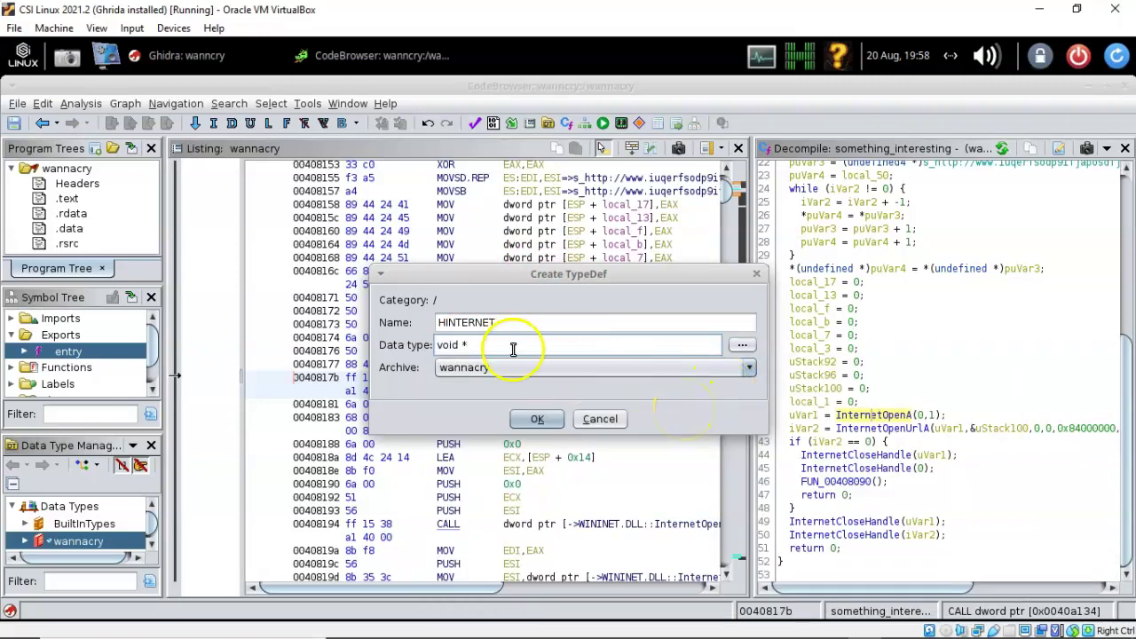
{"action": "left_click", "coordinate": [539, 423]}
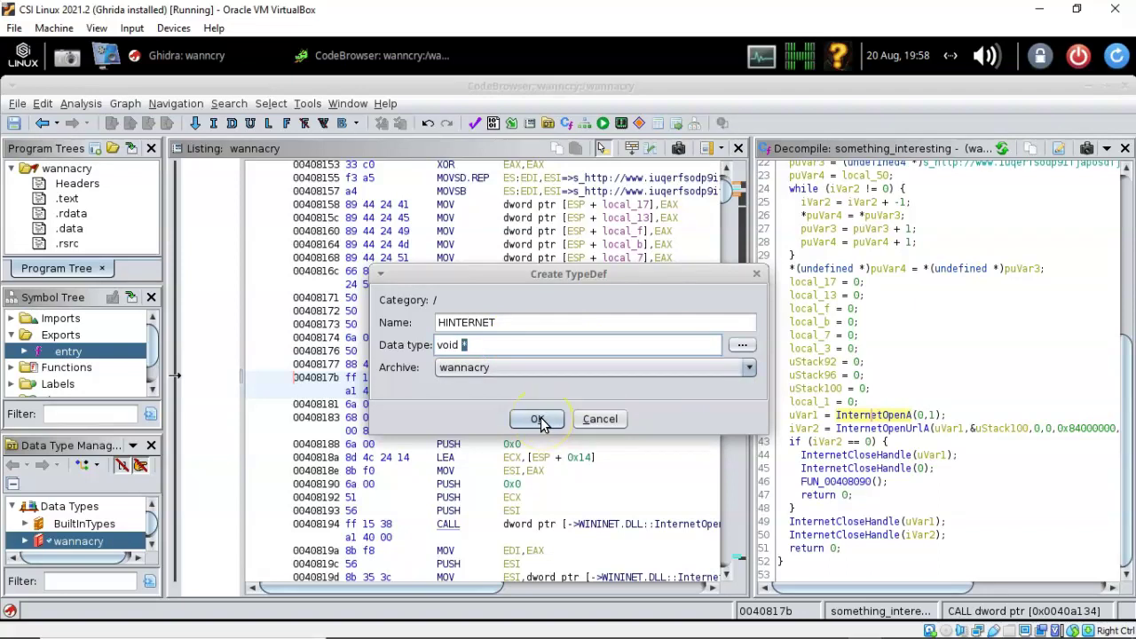
{"action": "left_click", "coordinate": [539, 421]}
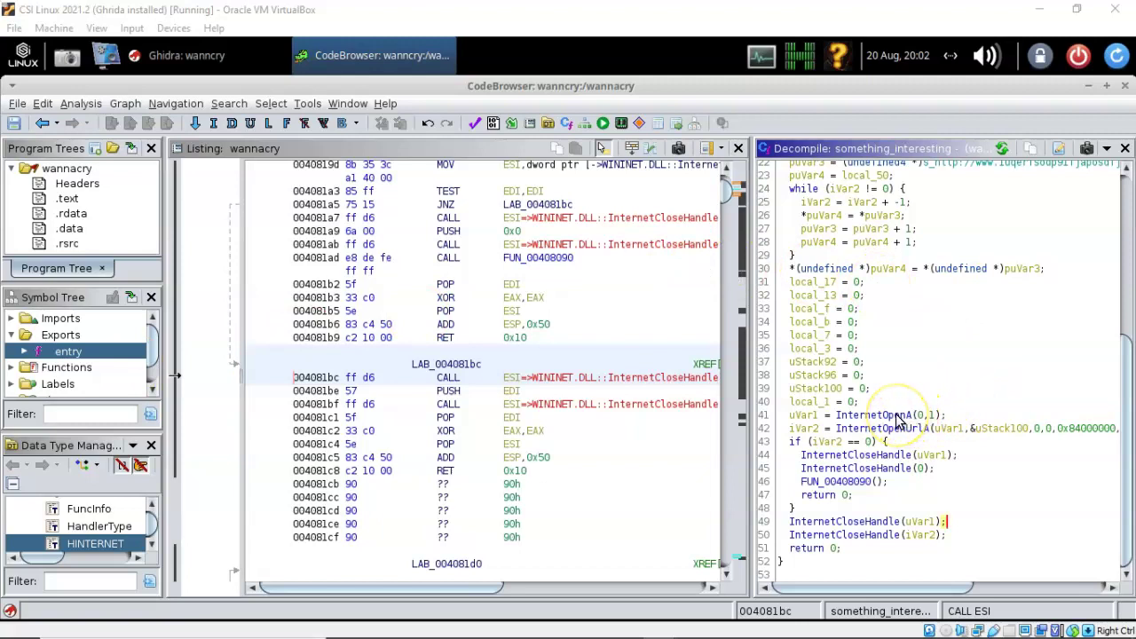
Step: Open the function signature of InternetOpenA for editing from its call in the decompiled code
{"action": "mouse_move", "coordinate": [888, 415]}
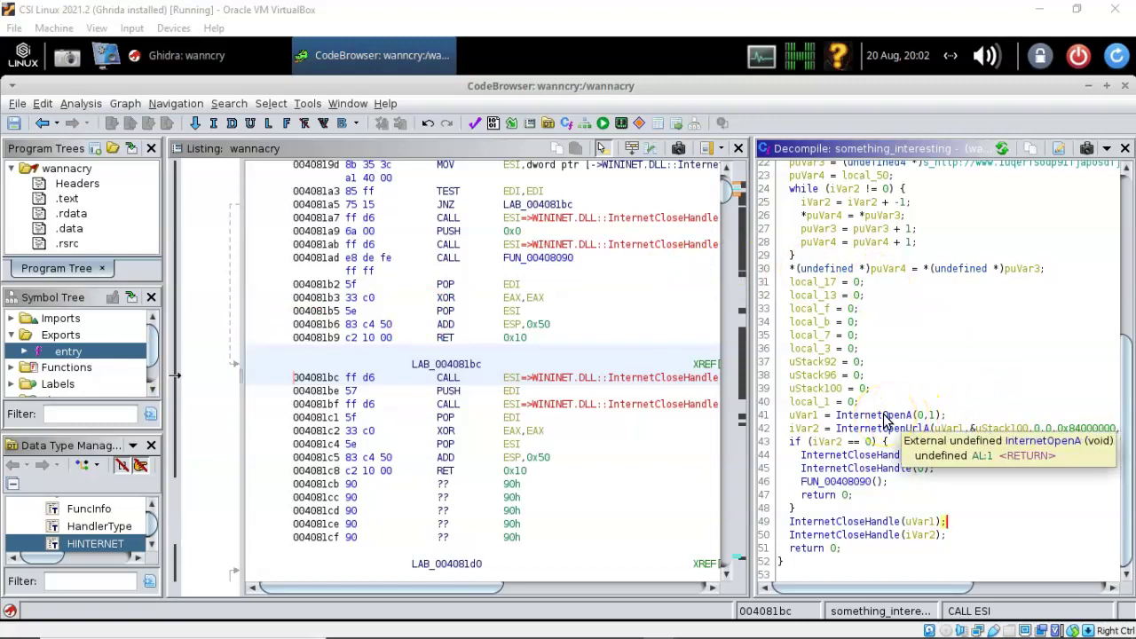
{"action": "right_click", "coordinate": [885, 417]}
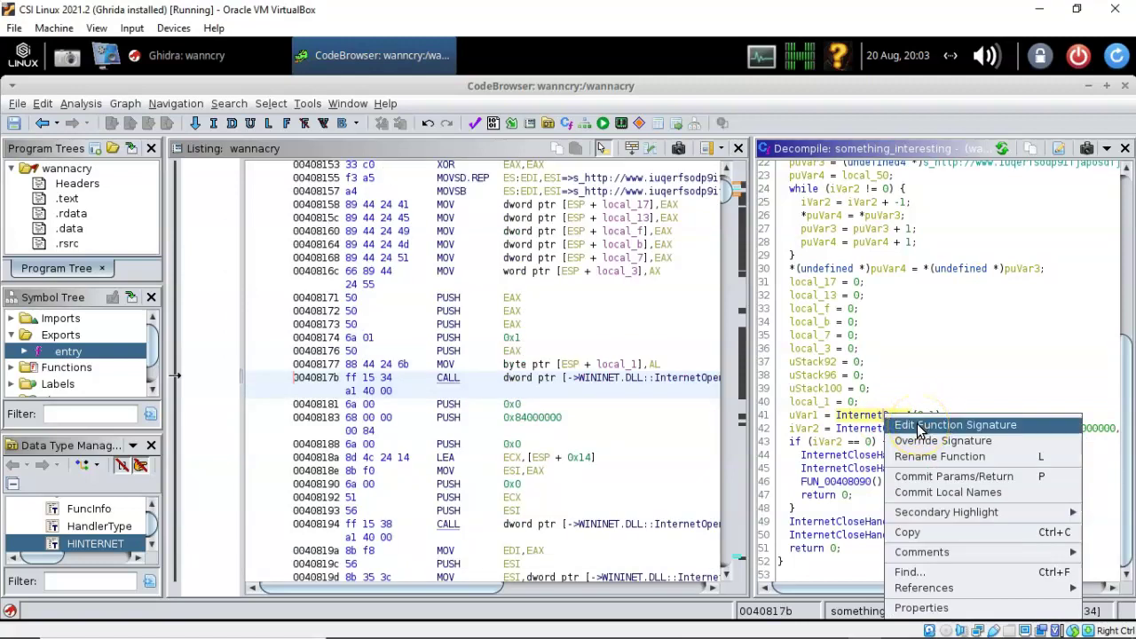
{"action": "left_click", "coordinate": [919, 426]}
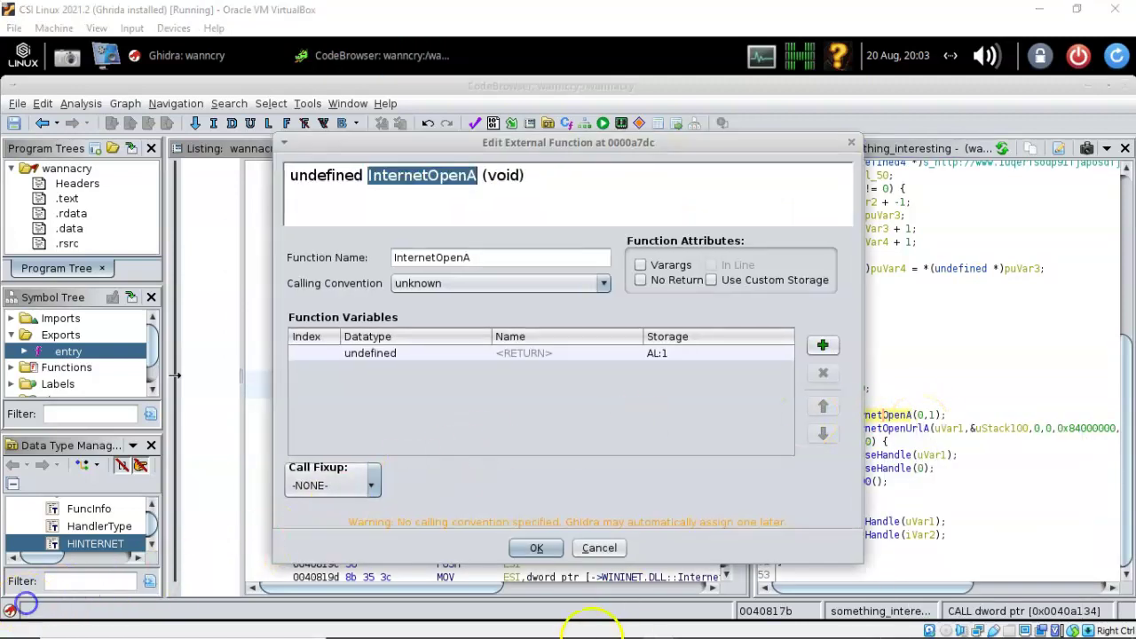
Step: Switch to the InternetOpenA documentation page in Firefox and copy the full C++ declaration from its Syntax section
{"action": "mouse_move", "coordinate": [593, 634]}
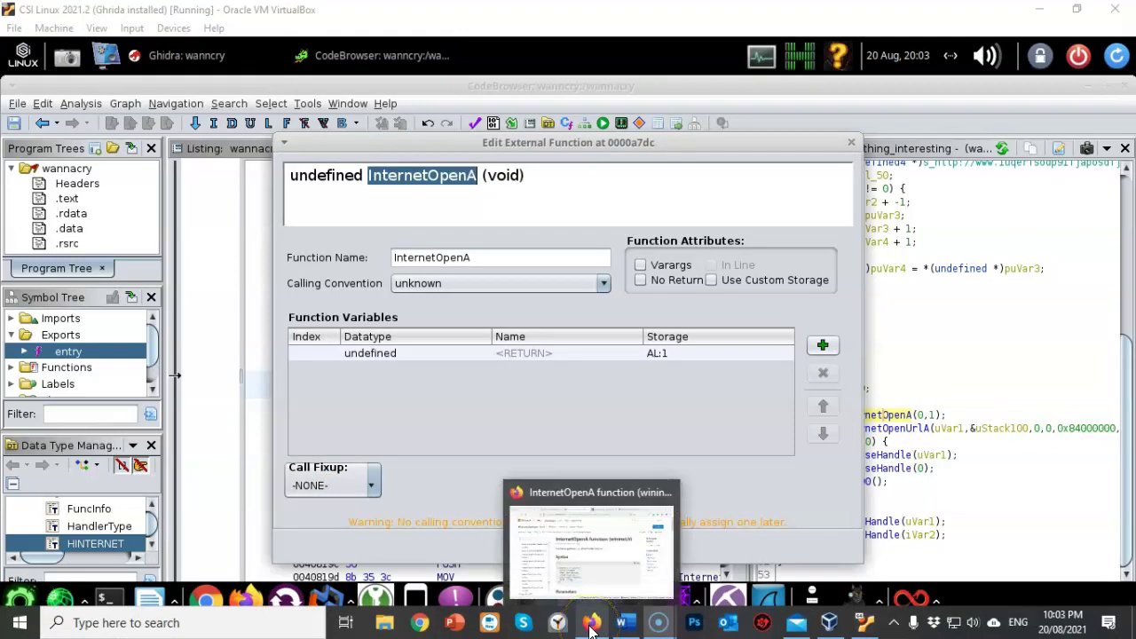
{"action": "left_click", "coordinate": [592, 624]}
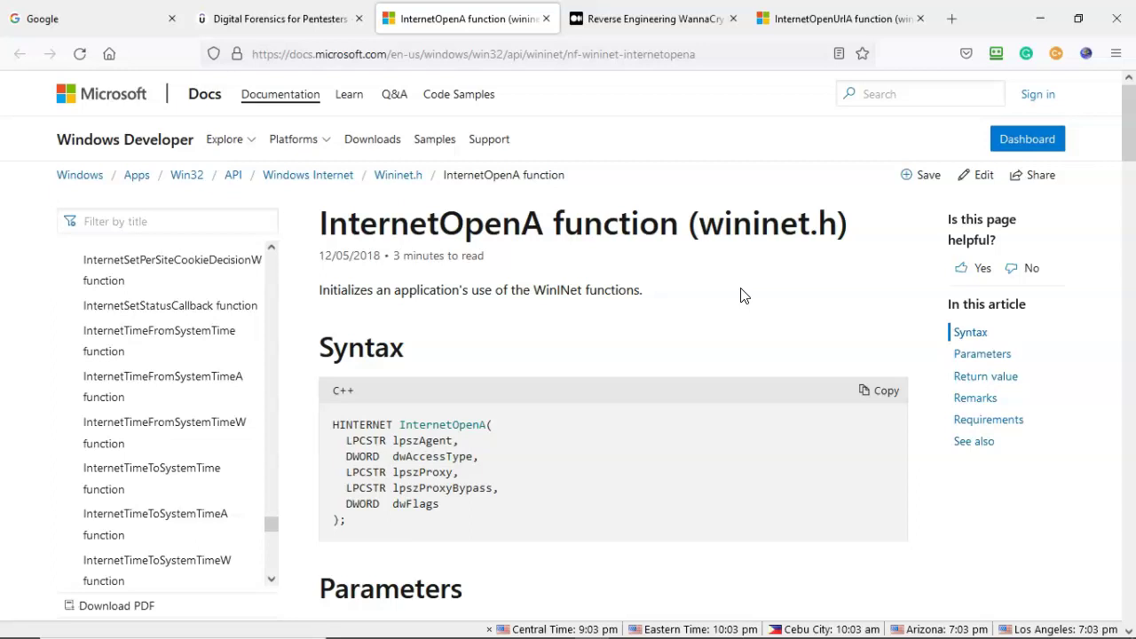
{"action": "scroll", "coordinate": [743, 295], "scroll_direction": "down", "scroll_amount": 3}
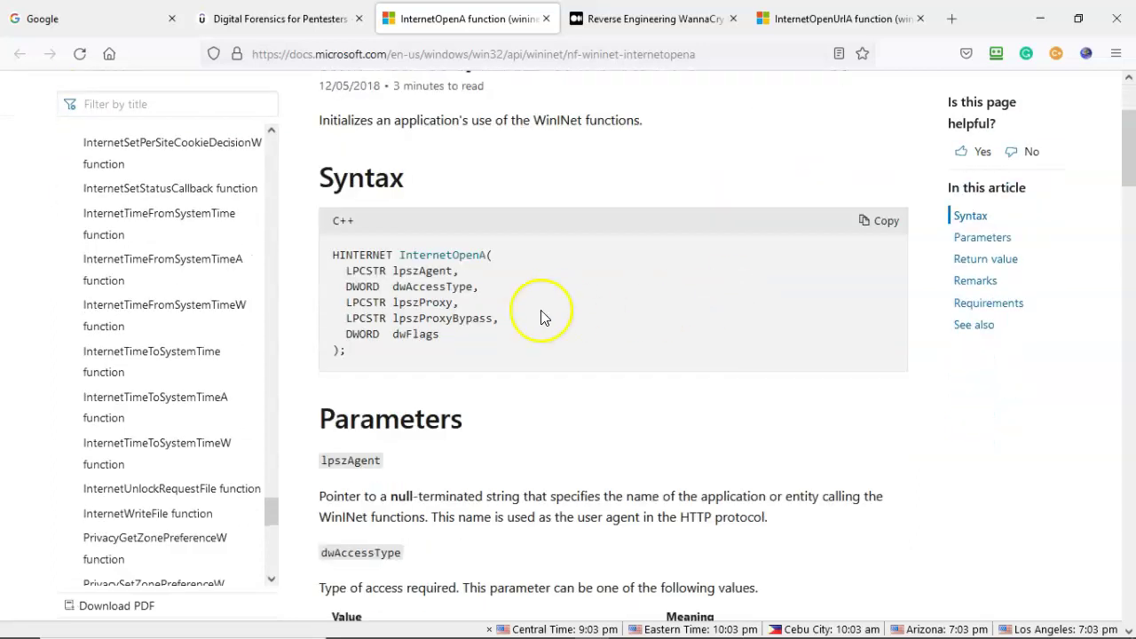
{"action": "left_click_drag", "start_coordinate": [347, 355], "coordinate": [318, 253]}
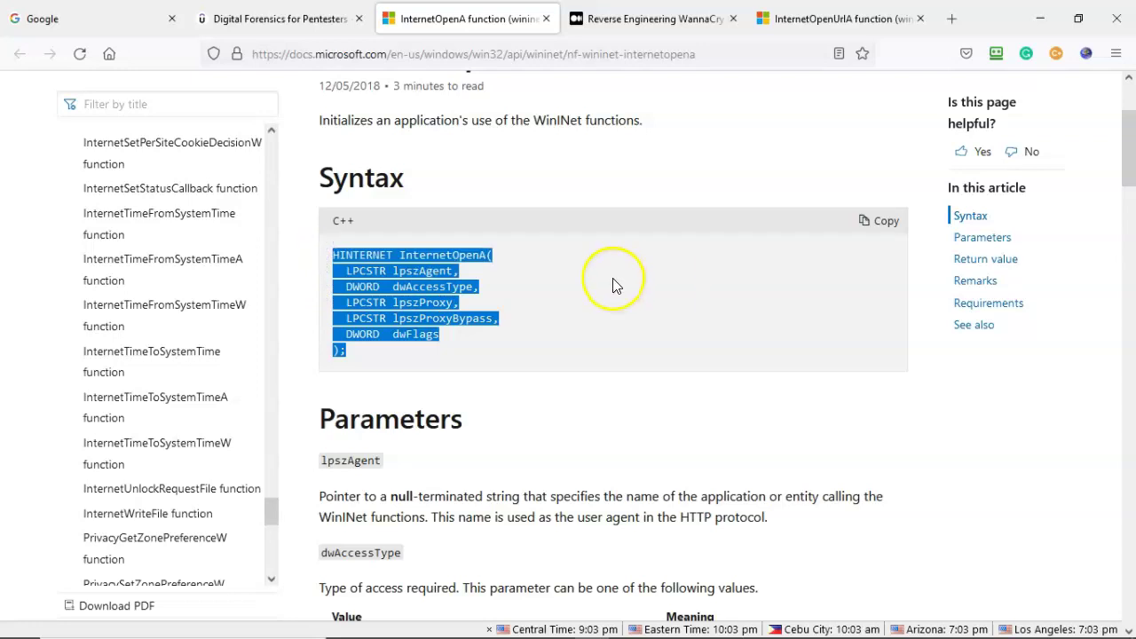
{"action": "right_click", "coordinate": [446, 284]}
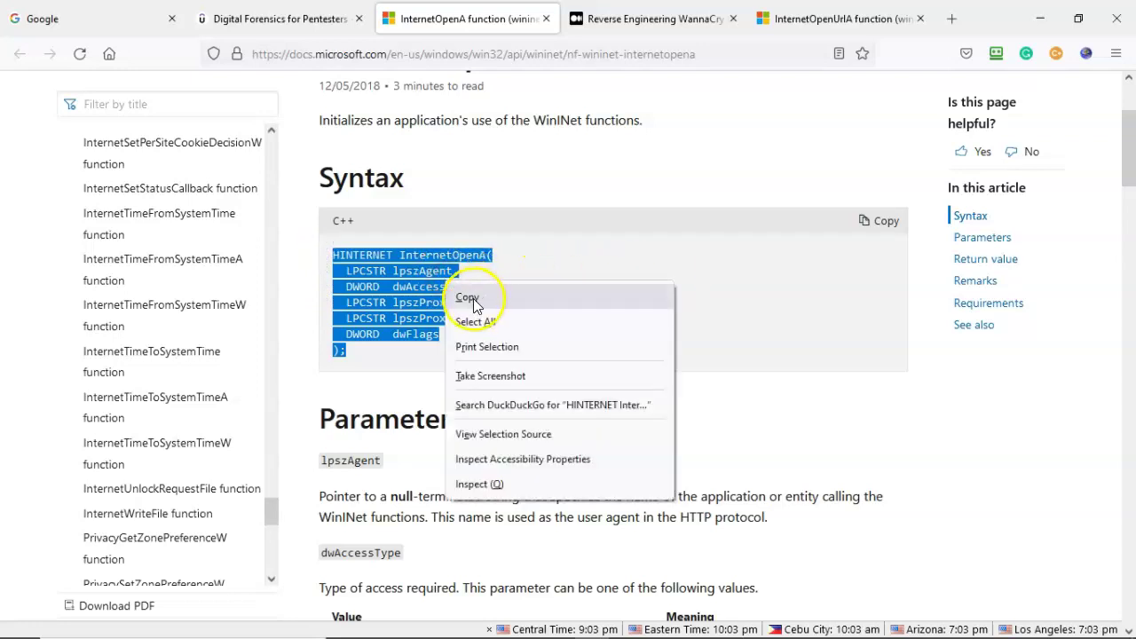
{"action": "left_click", "coordinate": [468, 297]}
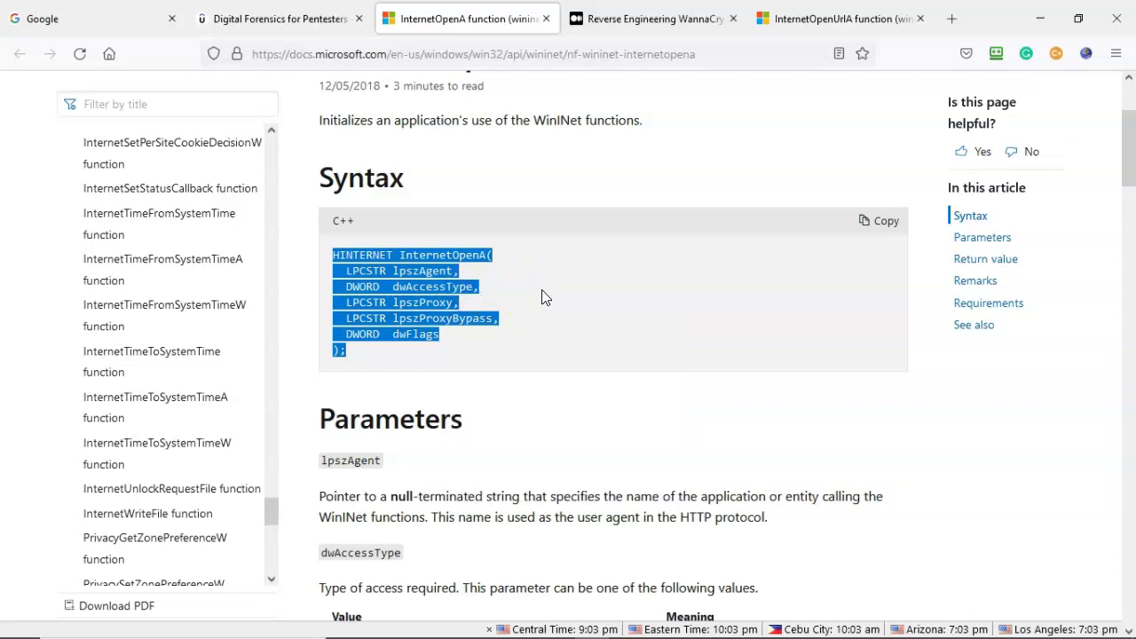
Step: Highlight the HINTERNET return type in the Syntax block, and copy the complete InternetOpenA declaration again
{"action": "left_click", "coordinate": [395, 255]}
{"action": "left_click_drag", "start_coordinate": [394, 255], "coordinate": [331, 254]}
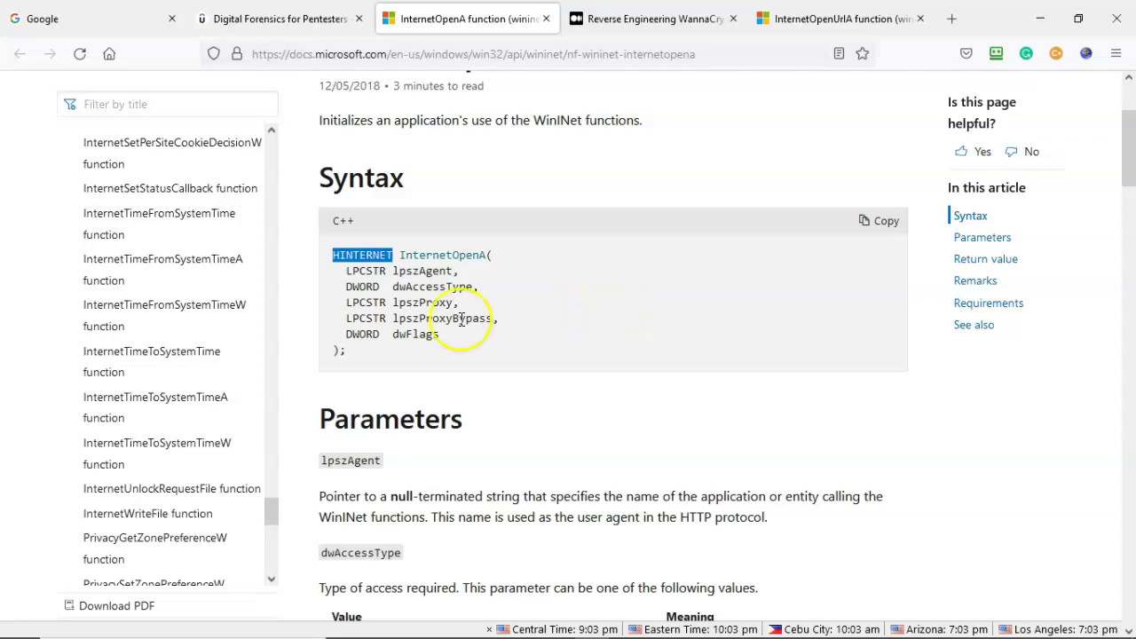
{"action": "left_click", "coordinate": [348, 351]}
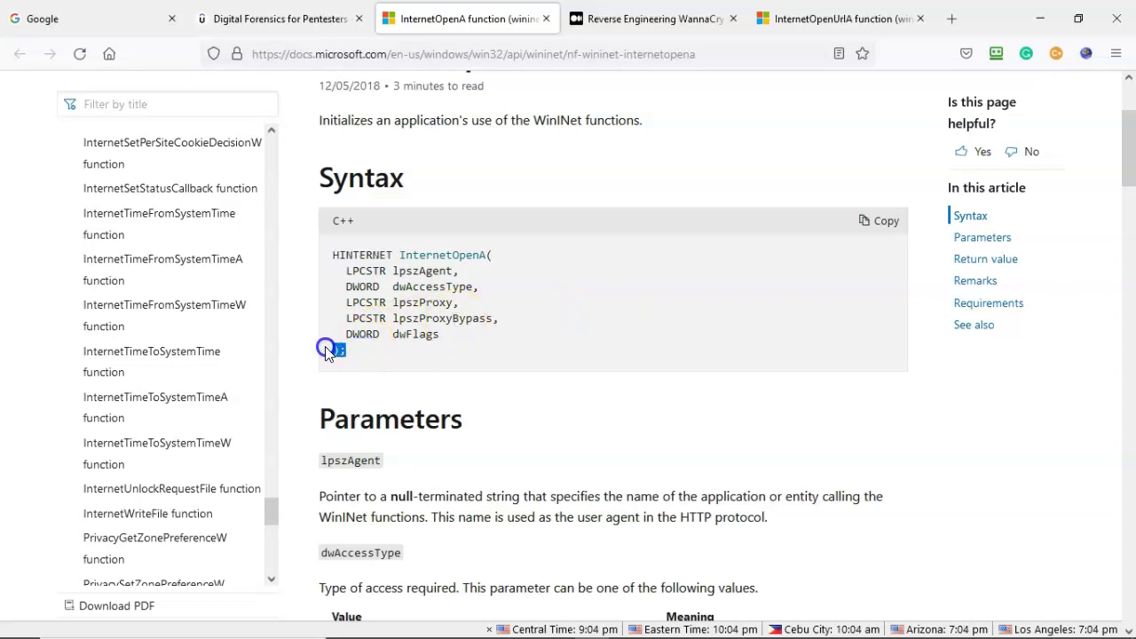
{"action": "left_click_drag", "start_coordinate": [346, 351], "coordinate": [330, 253]}
{"action": "right_click", "coordinate": [400, 266]}
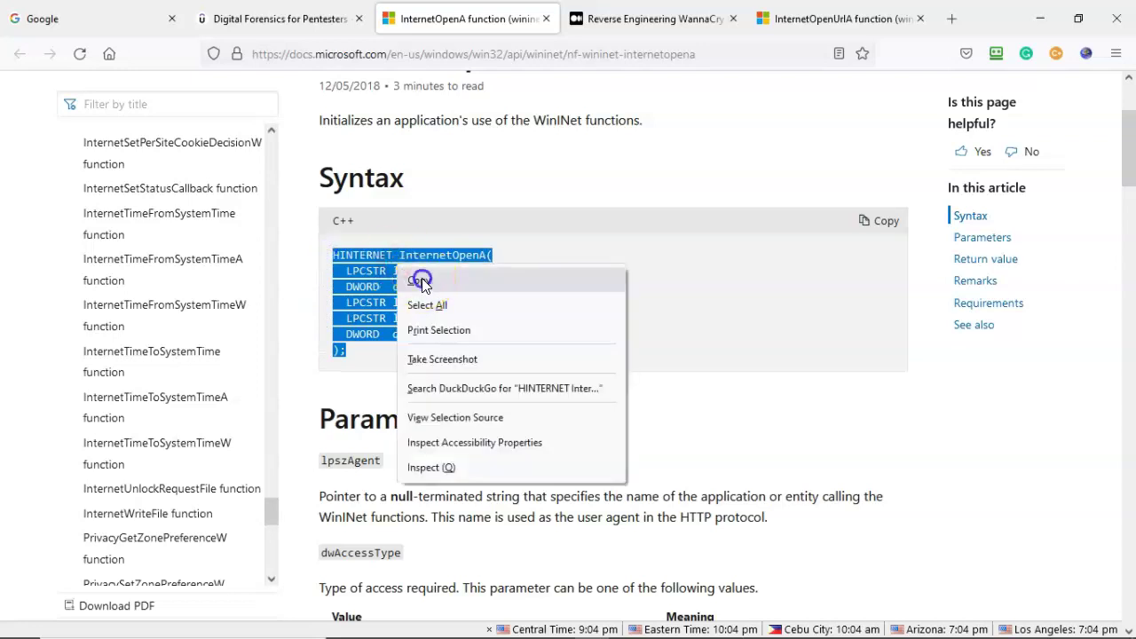
{"action": "left_click", "coordinate": [424, 280]}
Step: Switch back to Ghidra and replace the InternetOpenA signature with the copied declaration, without its trailing semicolon, and commit the edit
{"action": "mouse_move", "coordinate": [665, 616]}
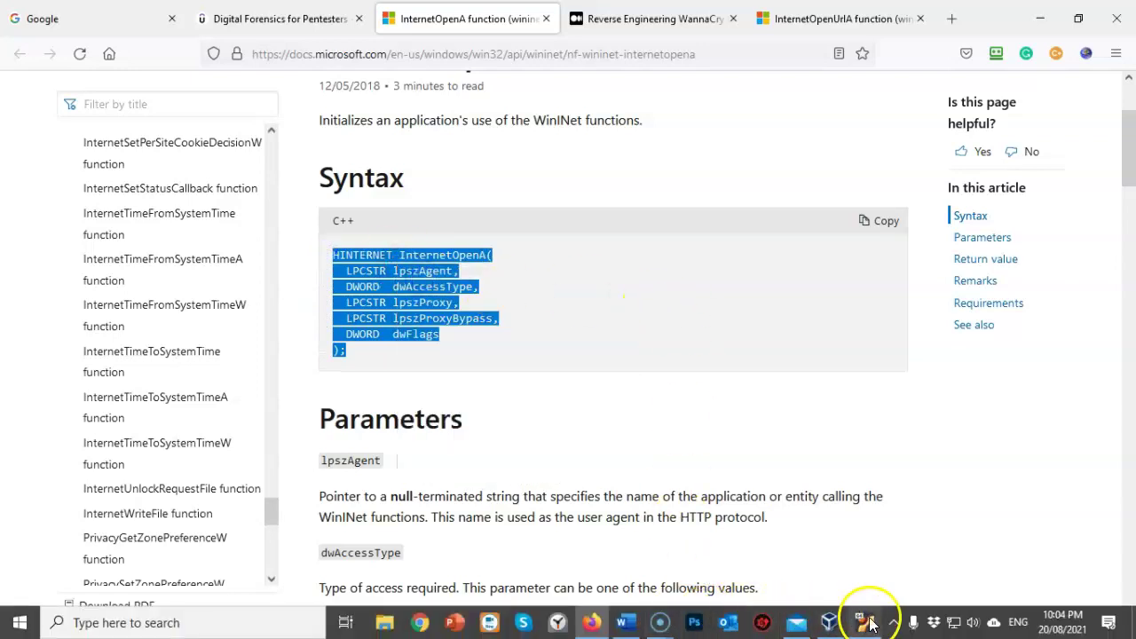
{"action": "left_click", "coordinate": [861, 621]}
{"action": "left_click_drag", "start_coordinate": [535, 177], "coordinate": [275, 173]}
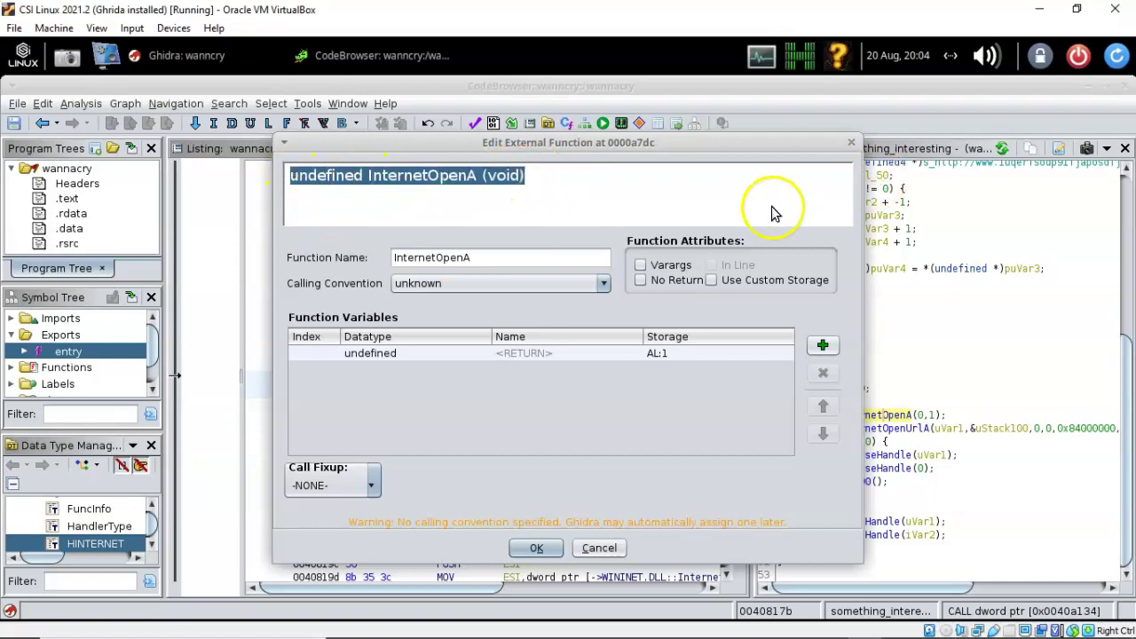
{"action": "key", "text": "BackSpace"}
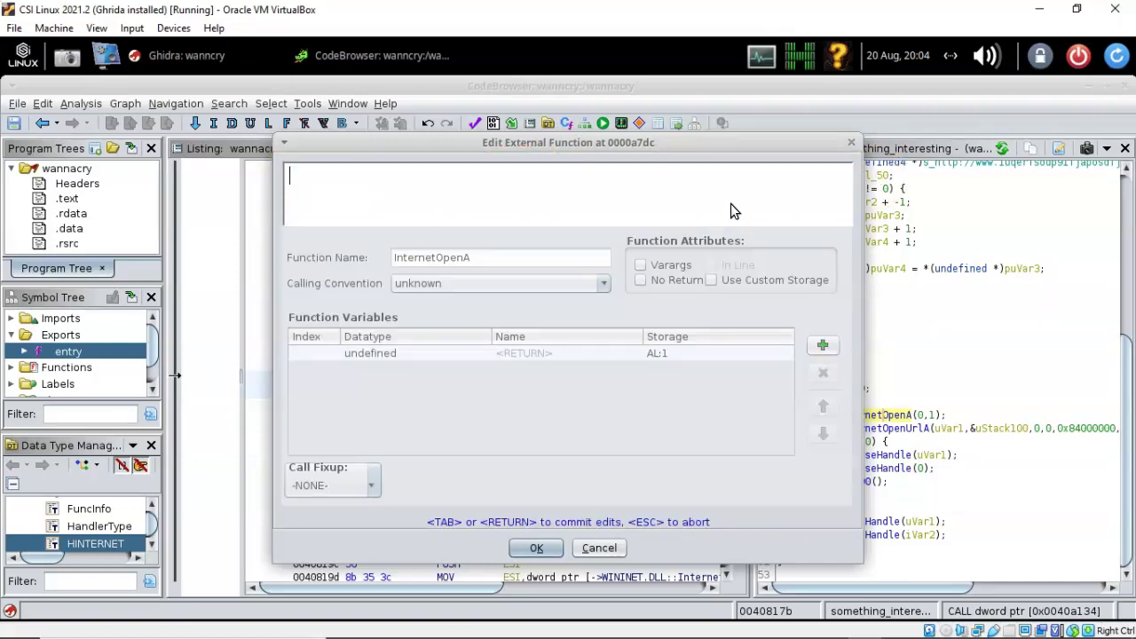
{"action": "key", "text": "ctrl+v"}
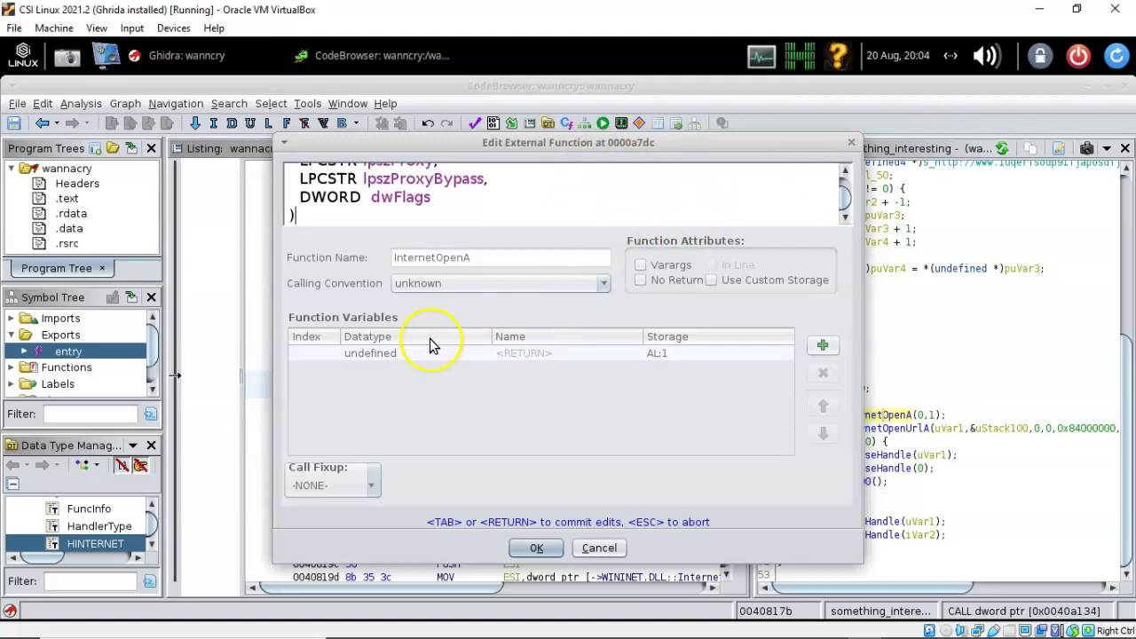
{"action": "key", "text": "Return"}
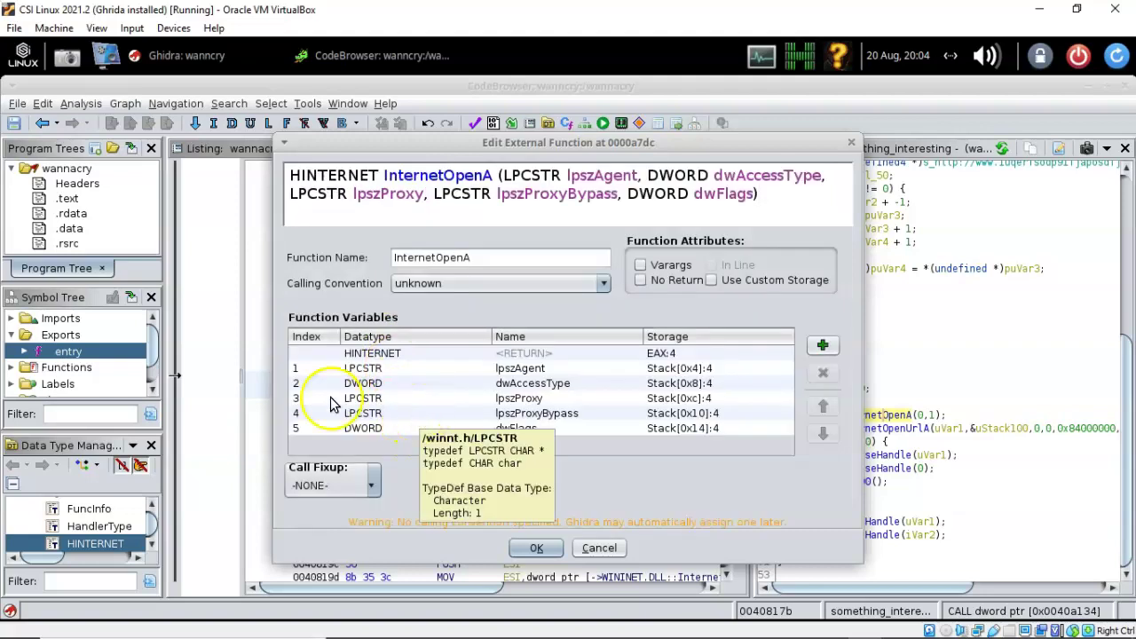
Step: Set dwAccessType's data type to DWORD (windows_vs12_32) from the wannacry archive's WinDef.h, and apply the InternetOpenA signature
{"action": "left_click", "coordinate": [360, 386]}
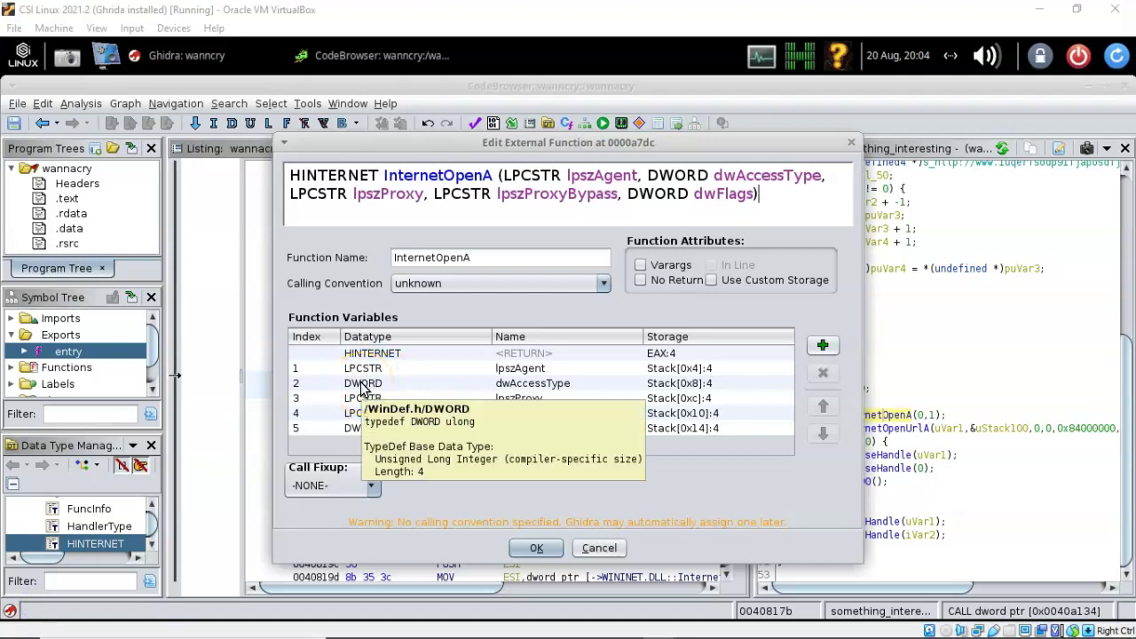
{"action": "left_click", "coordinate": [361, 387]}
{"action": "left_click", "coordinate": [368, 388]}
{"action": "double_click", "coordinate": [368, 387]}
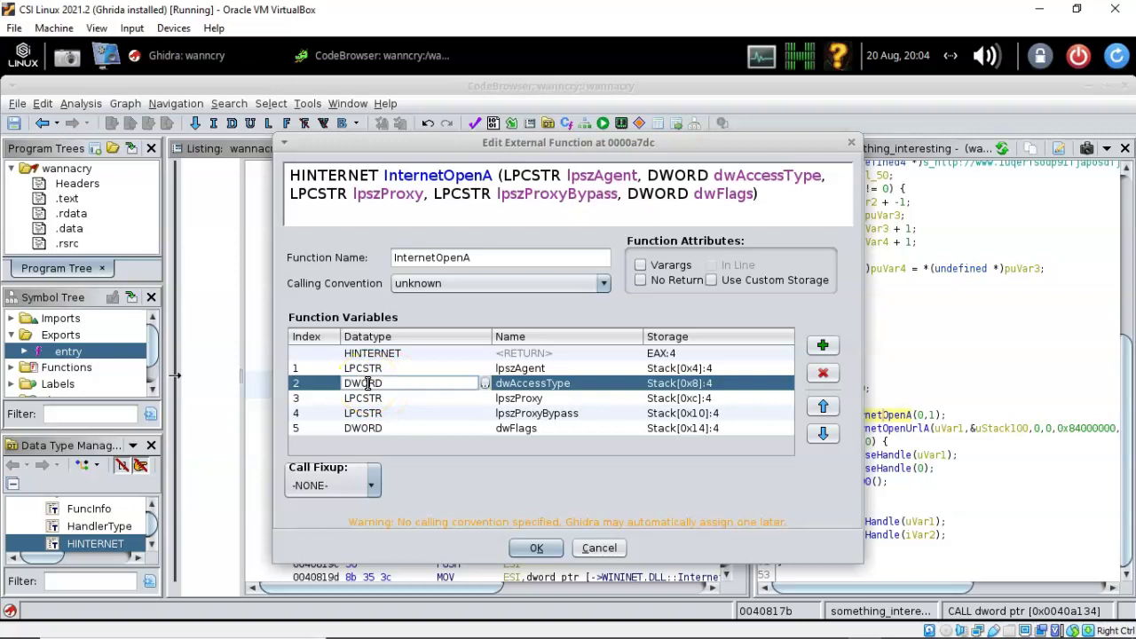
{"action": "left_click", "coordinate": [486, 384]}
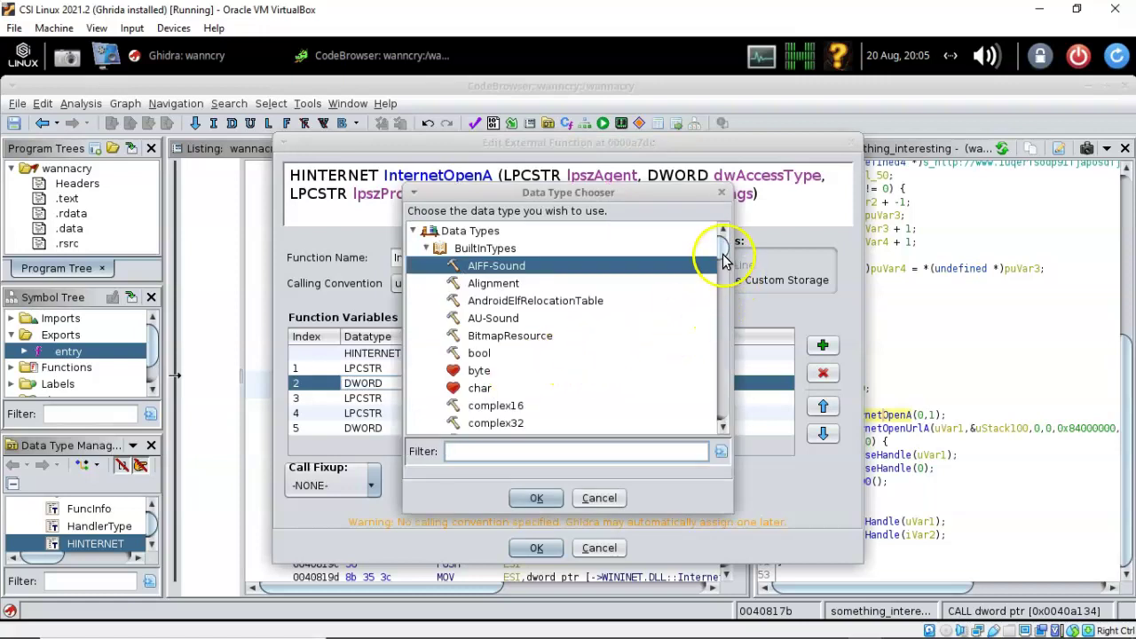
{"action": "left_click_drag", "start_coordinate": [723, 257], "coordinate": [719, 400]}
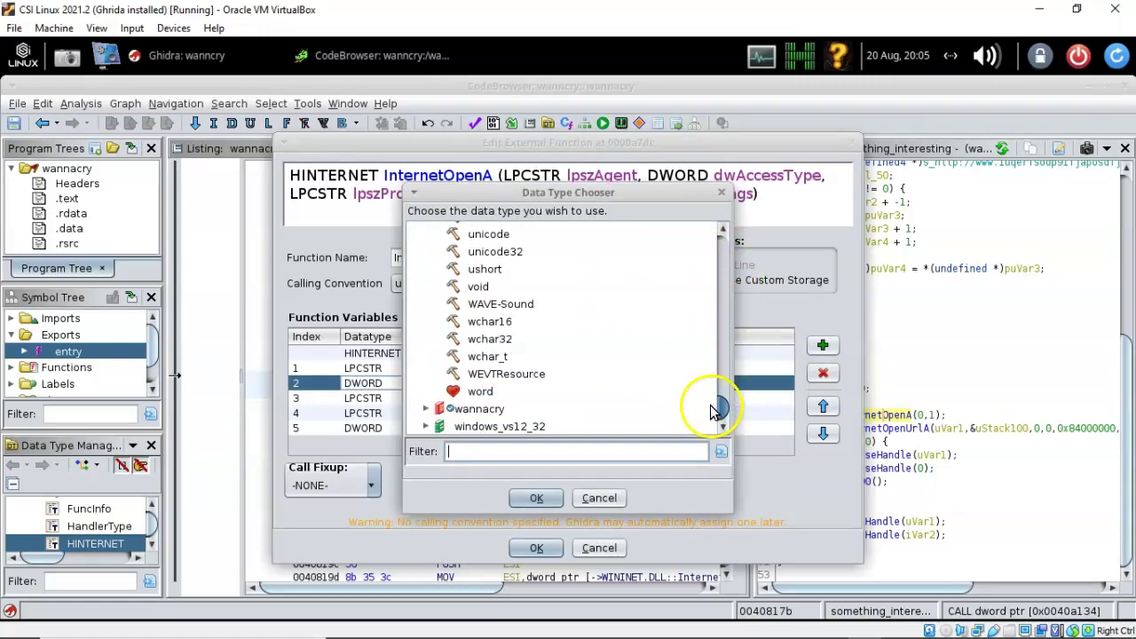
{"action": "left_click", "coordinate": [427, 409]}
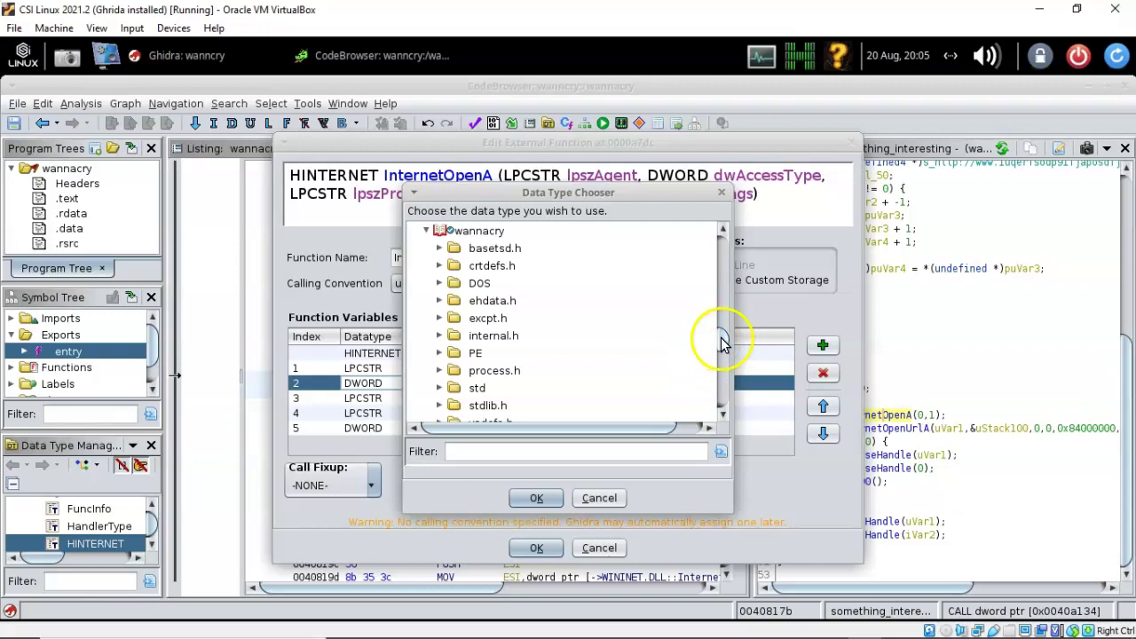
{"action": "scroll", "coordinate": [456, 398], "scroll_direction": "down", "scroll_amount": 2}
{"action": "double_click", "coordinate": [457, 388]}
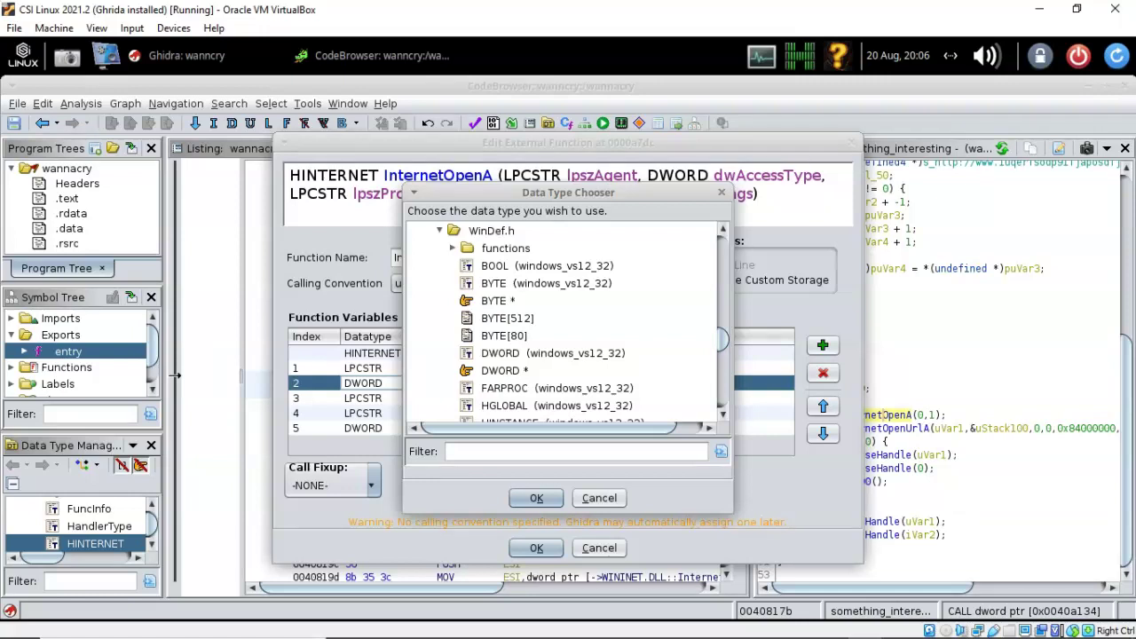
{"action": "double_click", "coordinate": [584, 354]}
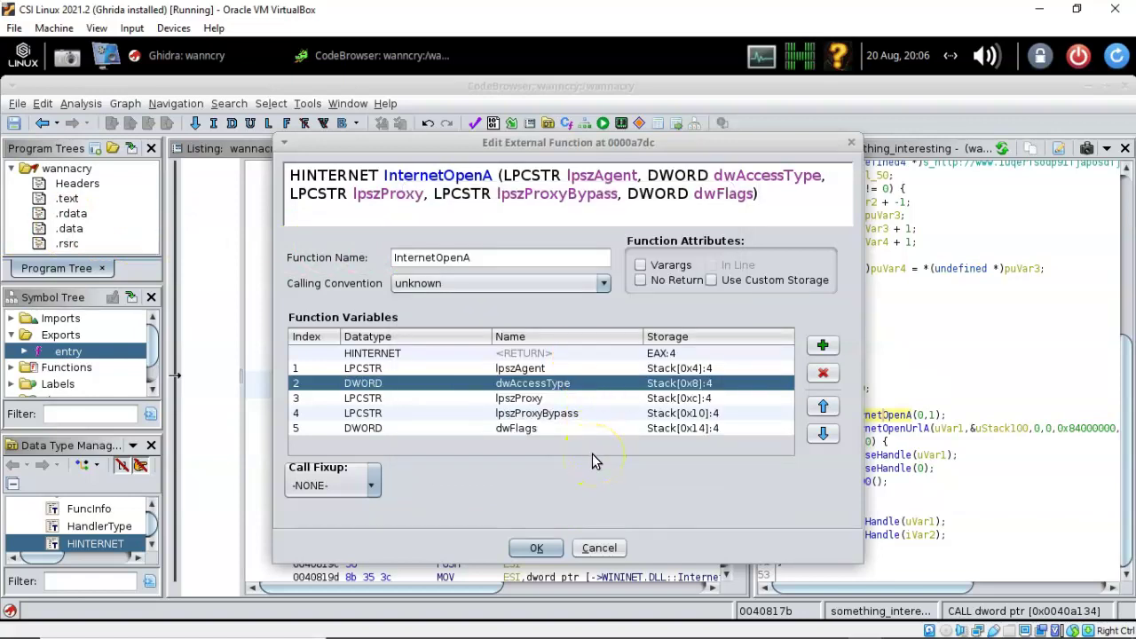
{"action": "left_click", "coordinate": [537, 548]}
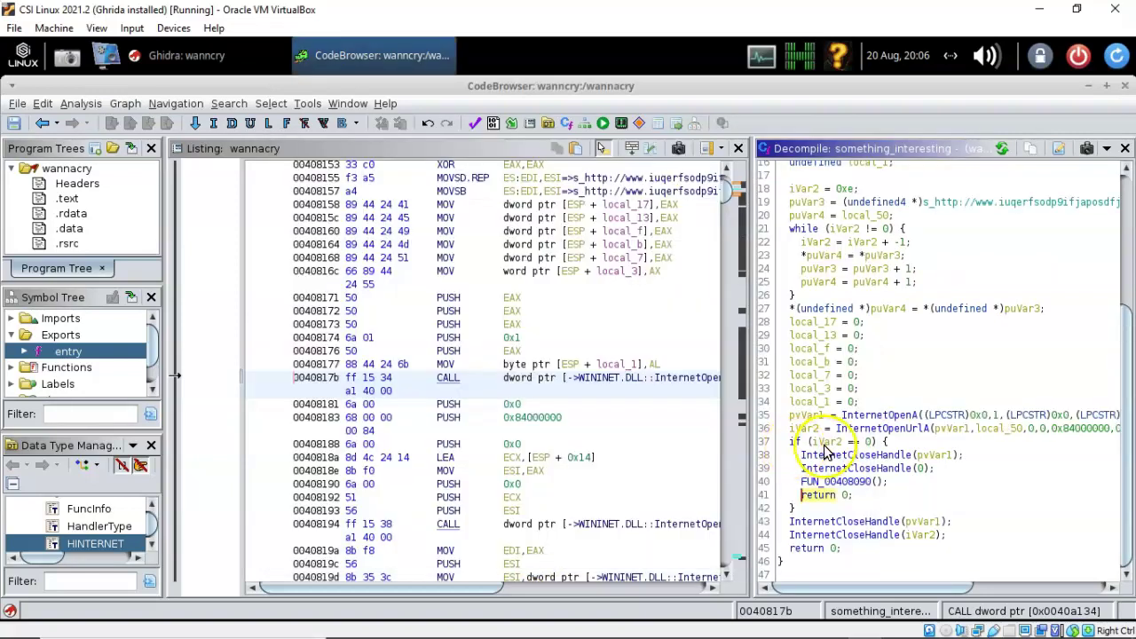
Step: Widen the decompiled code view and open the function signature of InternetOpenUrlA for editing
{"action": "left_click_drag", "start_coordinate": [754, 442], "coordinate": [621, 435]}
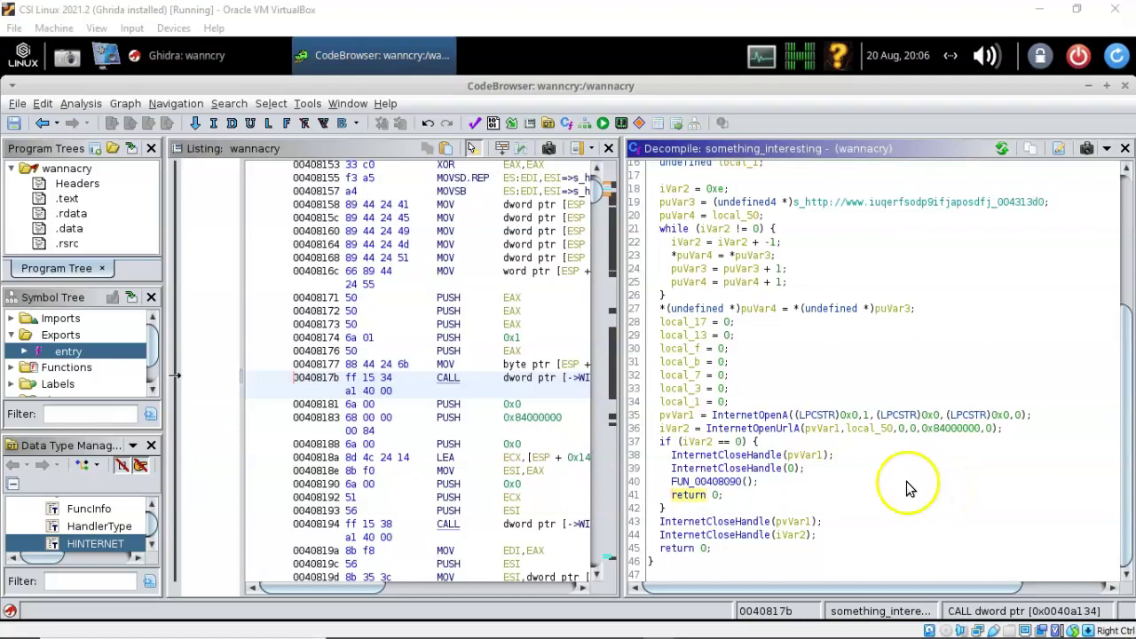
{"action": "right_click", "coordinate": [756, 434]}
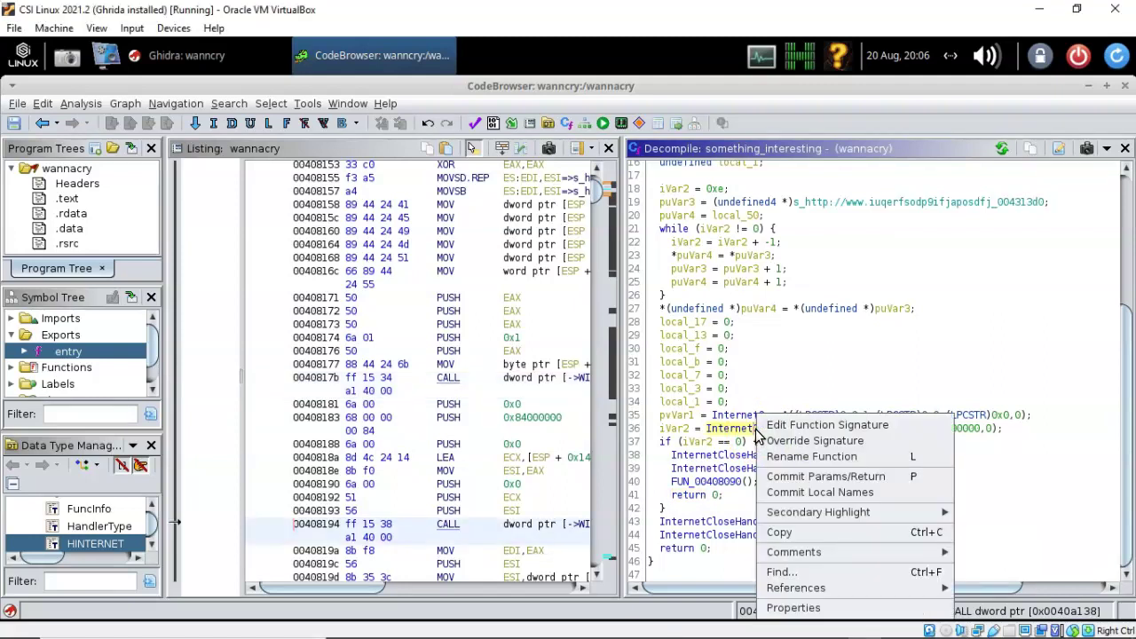
{"action": "left_click", "coordinate": [804, 427]}
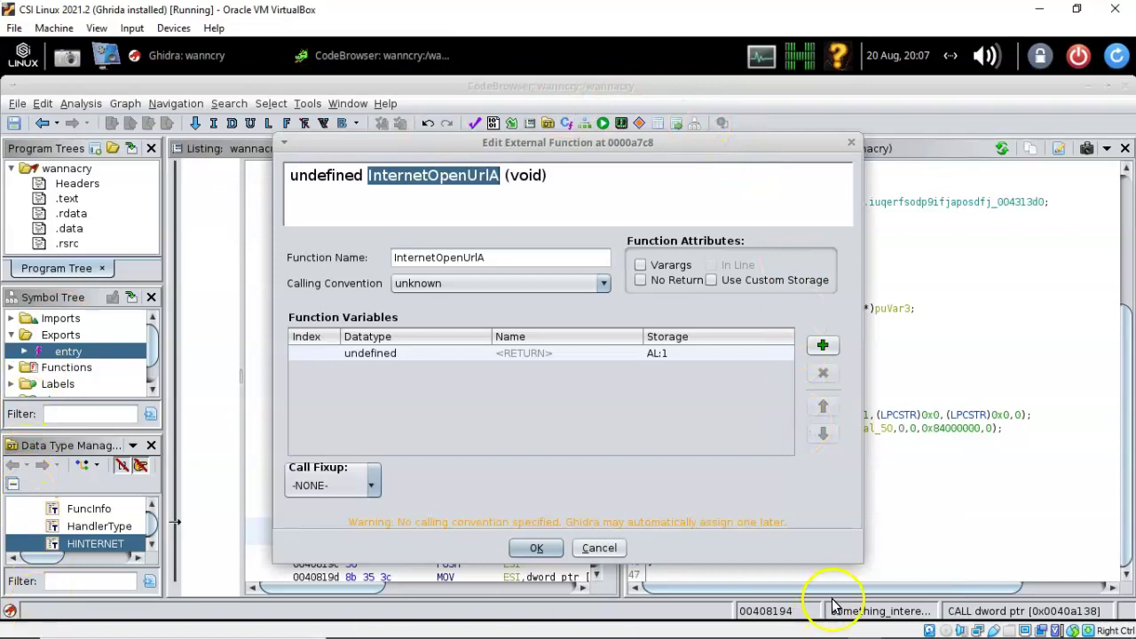
Step: Switch to the InternetOpenUrlA documentation page in Firefox and copy the full C++ declaration from its Syntax section
{"action": "mouse_move", "coordinate": [690, 637]}
{"action": "left_click", "coordinate": [592, 622]}
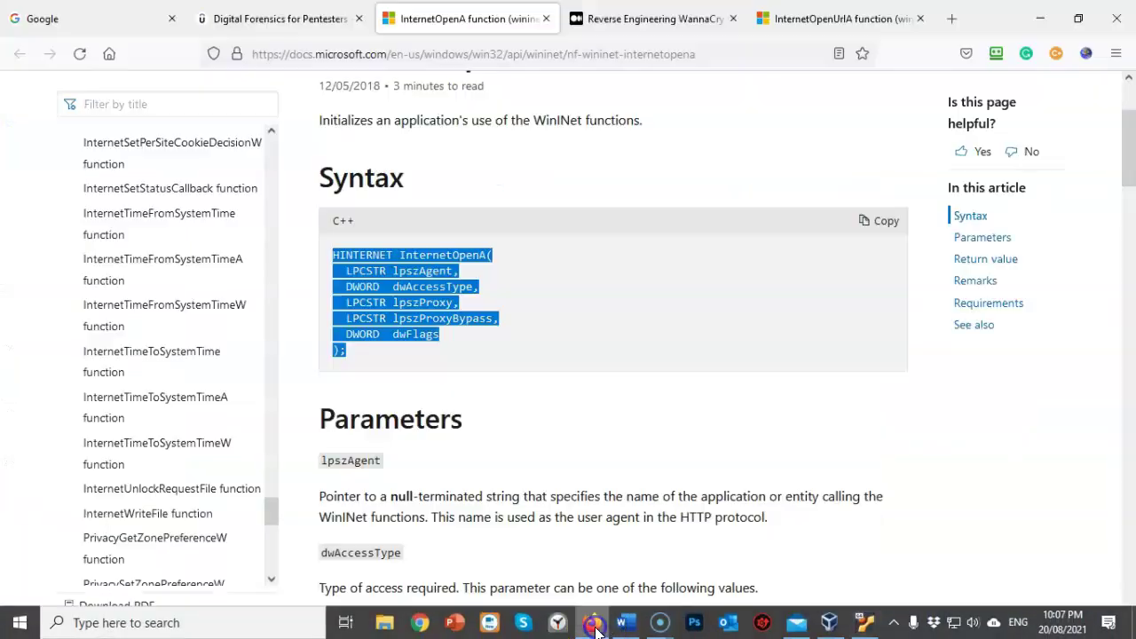
{"action": "left_click", "coordinate": [801, 17]}
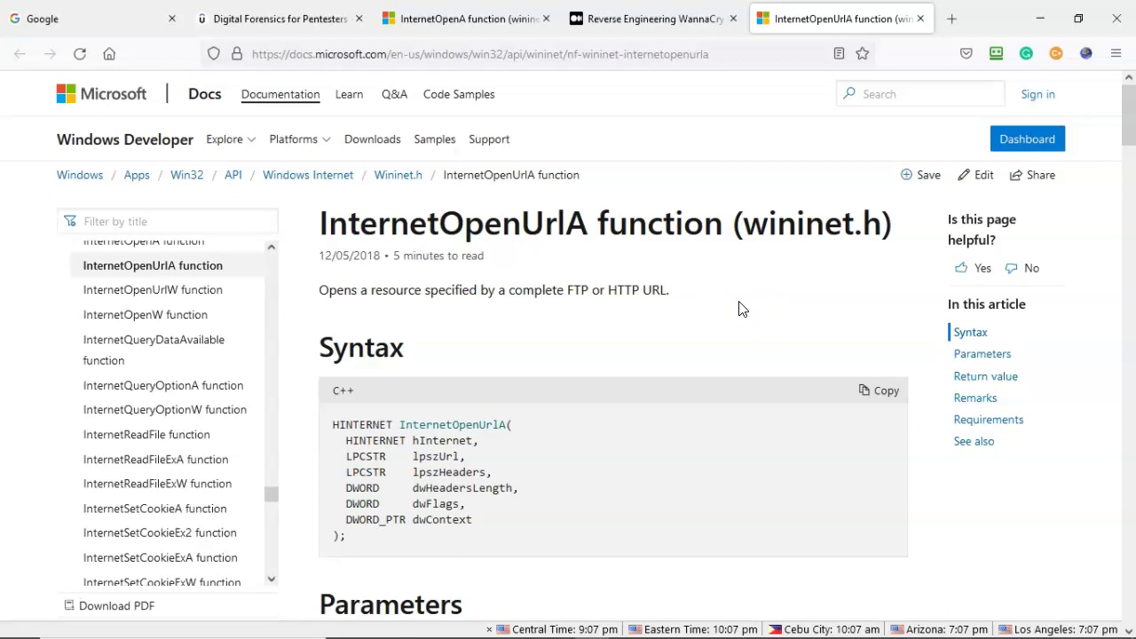
{"action": "mouse_move", "coordinate": [344, 537]}
{"action": "left_mouse_down"}
{"action": "mouse_move", "coordinate": [331, 543]}
{"action": "mouse_move", "coordinate": [305, 415]}
{"action": "left_mouse_up"}
{"action": "right_click", "coordinate": [388, 434]}
{"action": "left_click", "coordinate": [407, 225]}
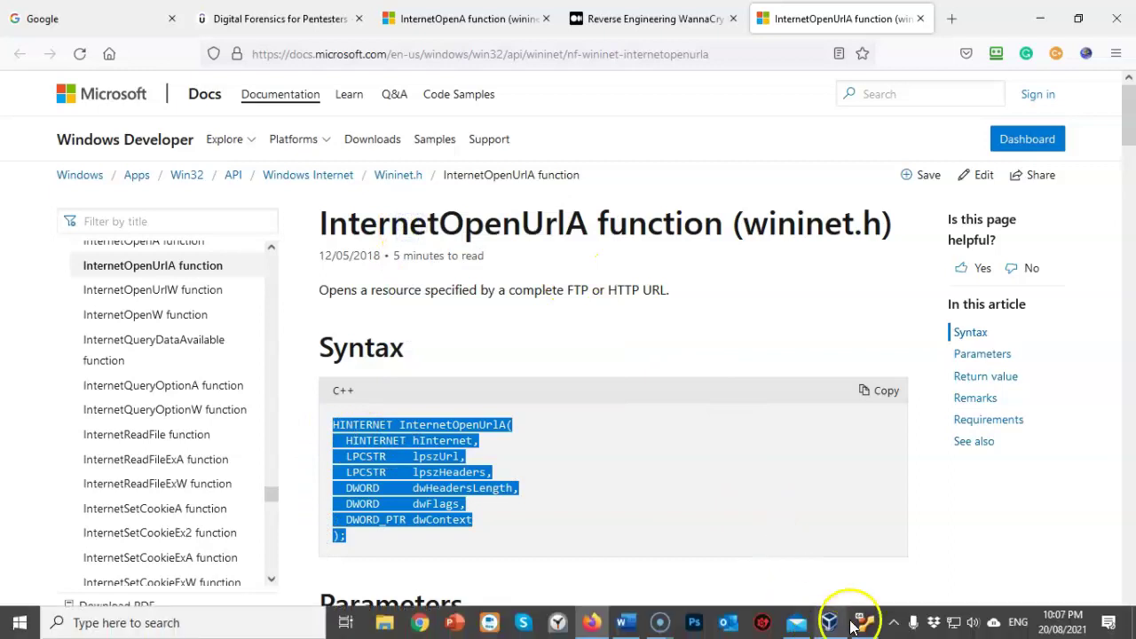
Step: Back in Ghidra, apply the copied declaration without its semicolon as the InternetOpenUrlA signature, using DWORD_PTR from windows_vs12_32's basetsd.h
{"action": "left_click", "coordinate": [859, 622]}
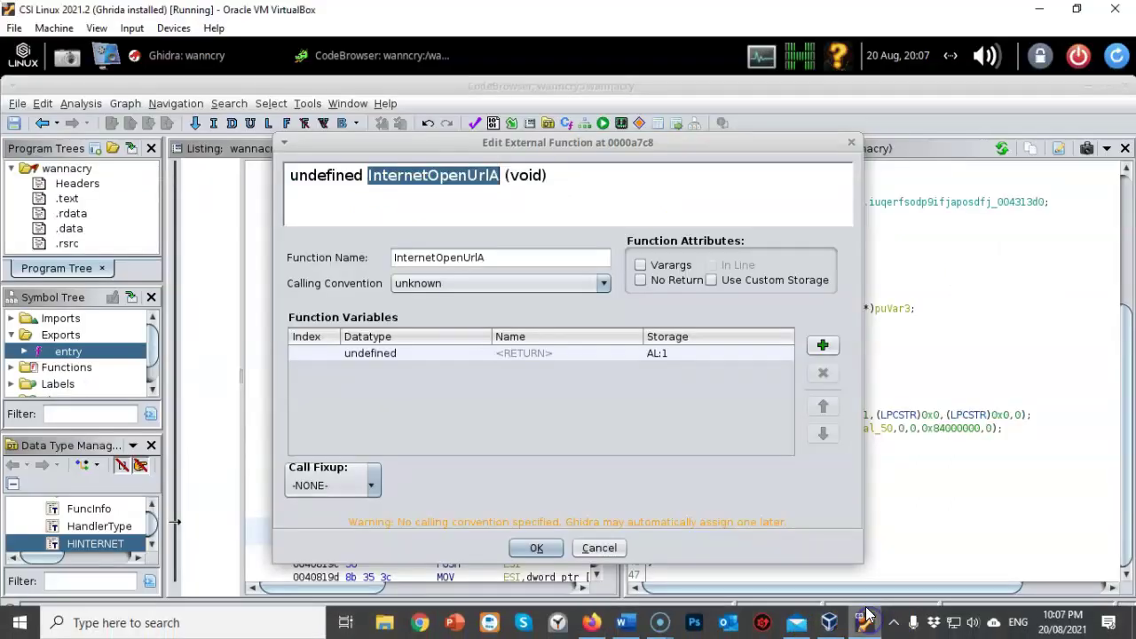
{"action": "left_click", "coordinate": [561, 194]}
{"action": "left_click_drag", "start_coordinate": [563, 178], "coordinate": [261, 169]}
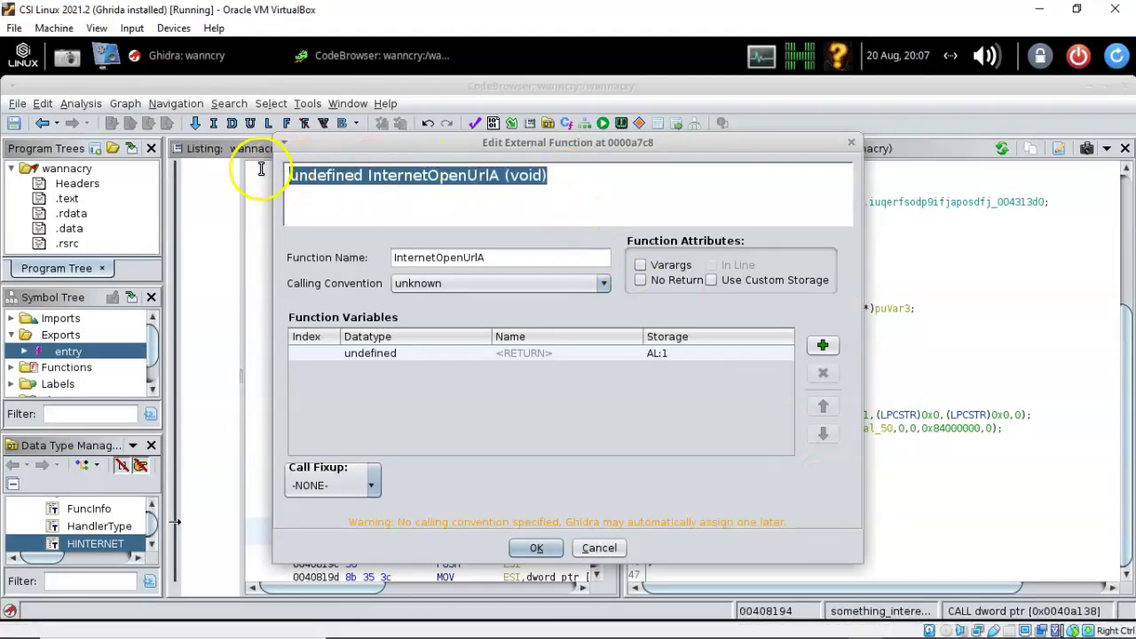
{"action": "key", "text": "BackSpace"}
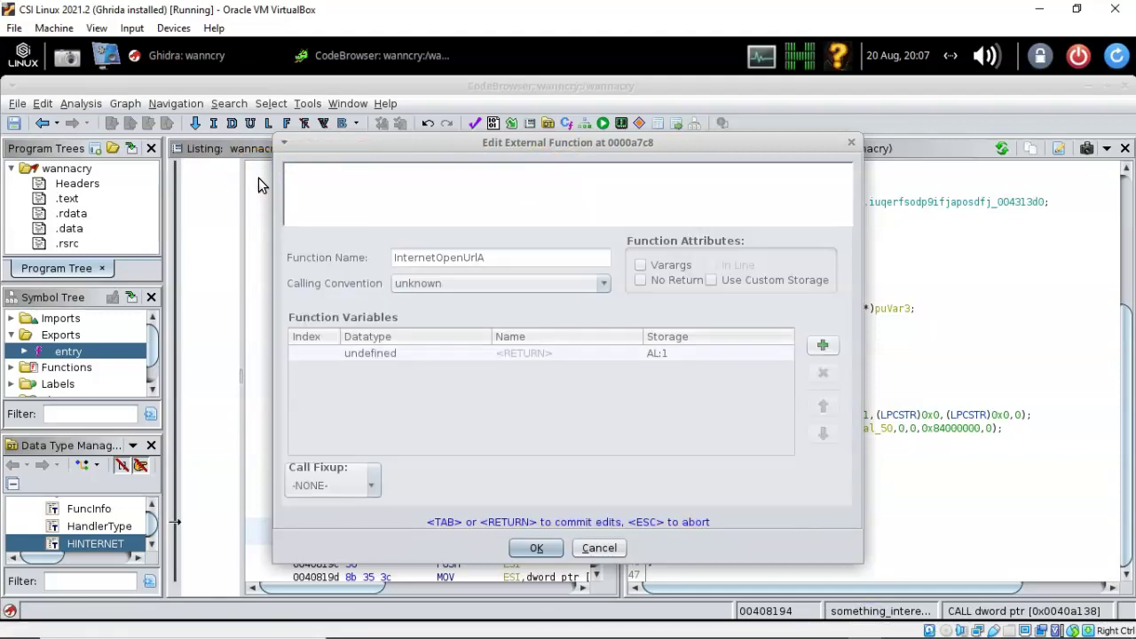
{"action": "key", "text": "ctrl+v"}
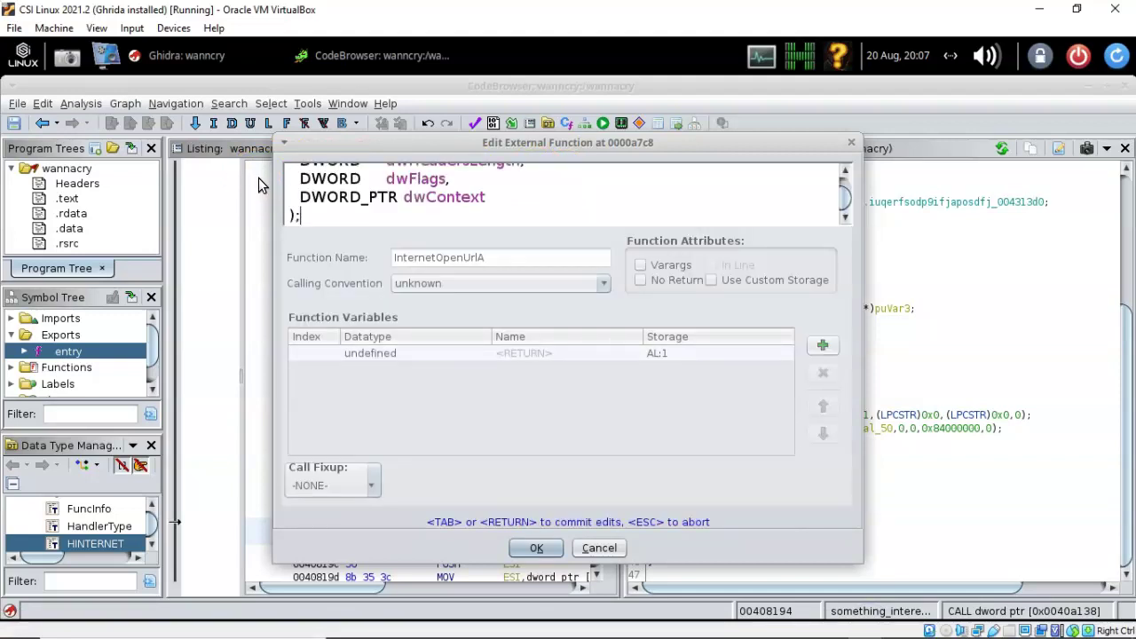
{"action": "key", "text": "BackSpace"}
{"action": "left_click", "coordinate": [537, 549]}
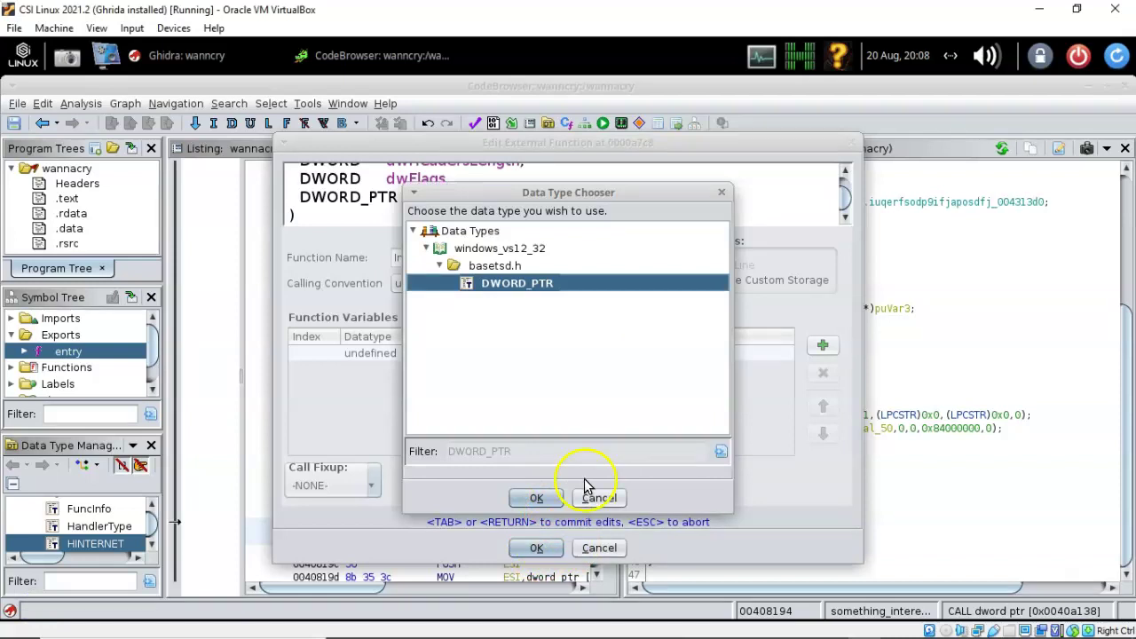
{"action": "left_click", "coordinate": [537, 497]}
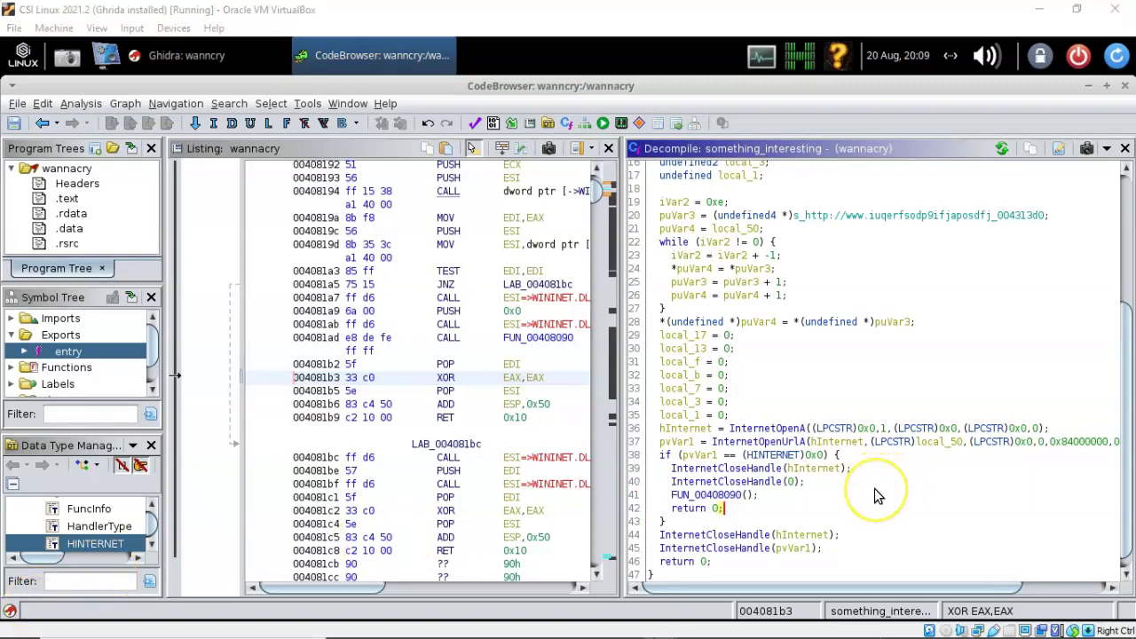
Step: Rename the function FUN_00408090, called inside the if block, to real_things_happens_here
{"action": "left_click", "coordinate": [697, 496]}
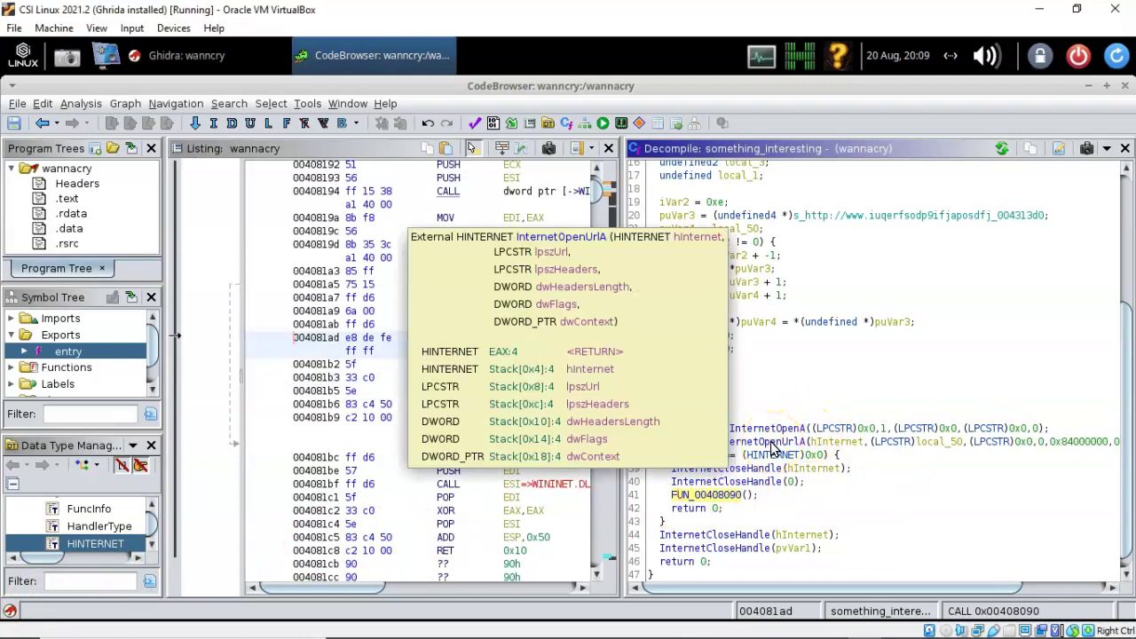
{"action": "right_click", "coordinate": [715, 499]}
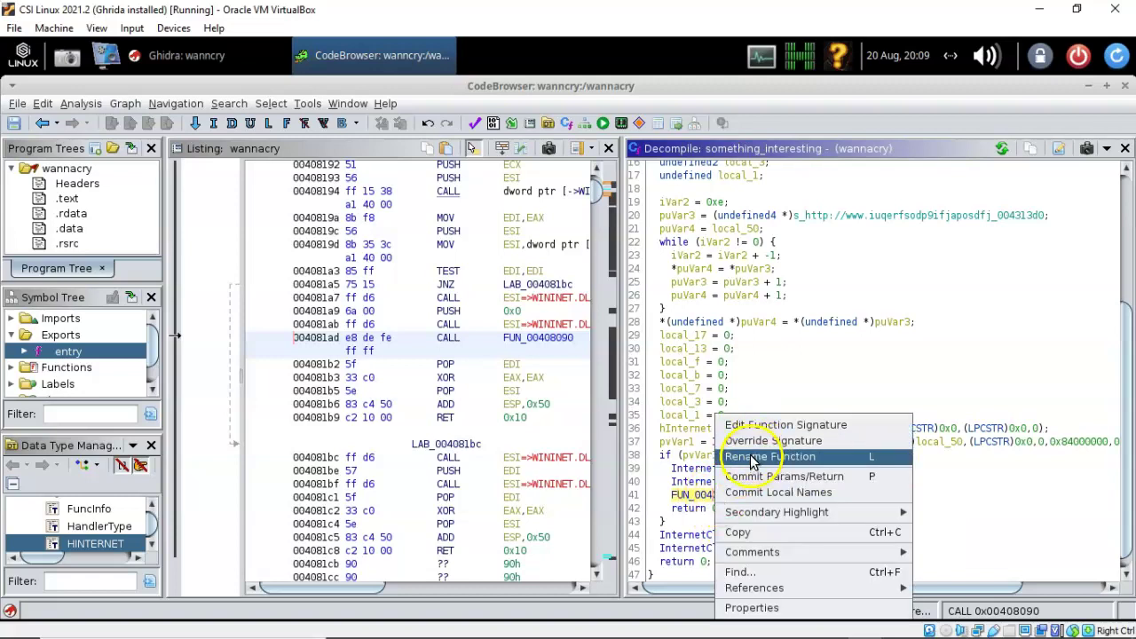
{"action": "left_click", "coordinate": [753, 462]}
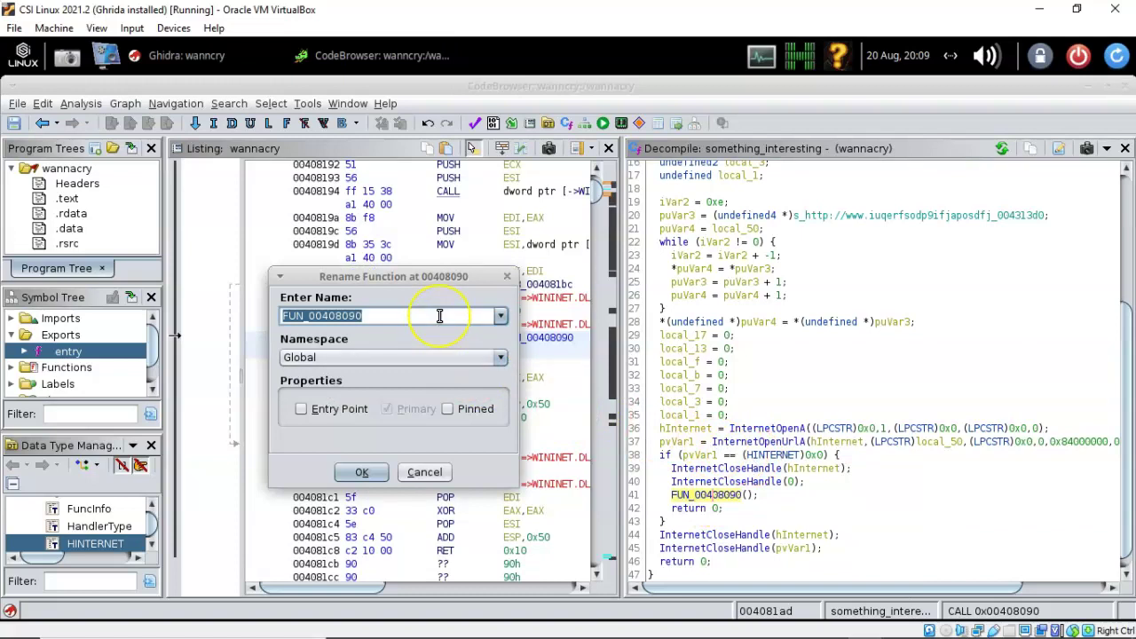
{"action": "key", "text": "ctrl+v"}
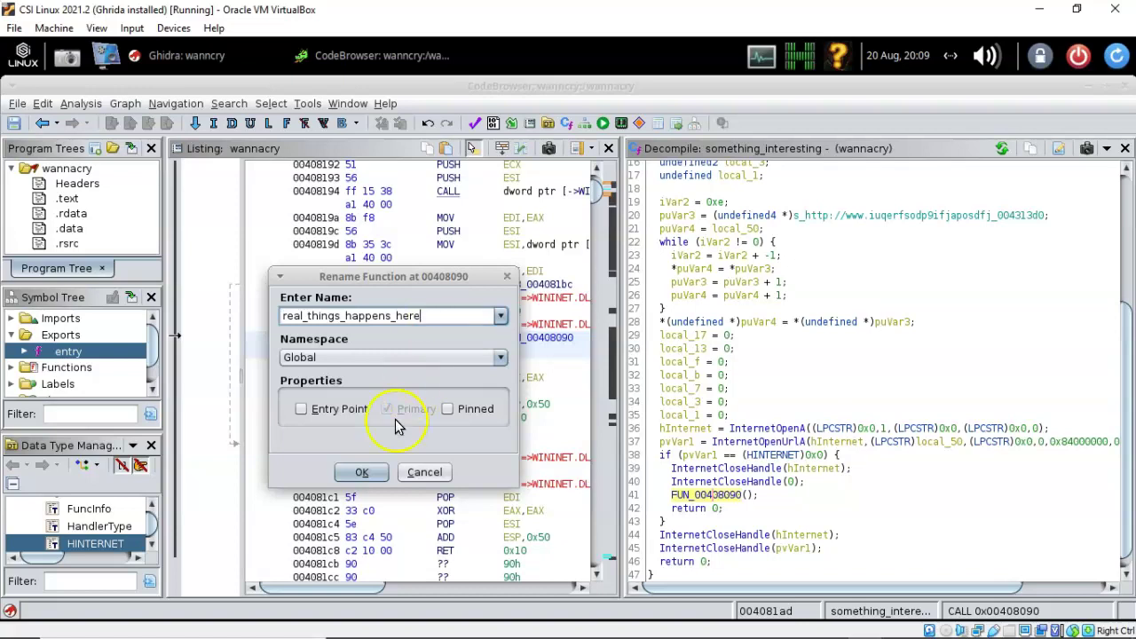
{"action": "left_click", "coordinate": [366, 472]}
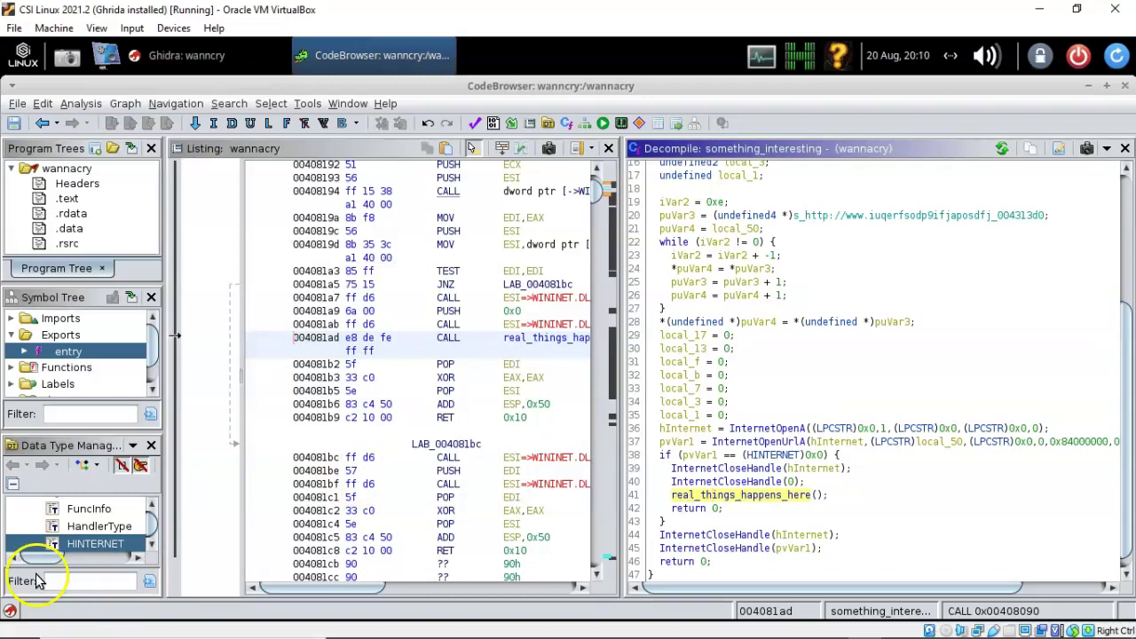
Step: Examine the decompiled routine's flow from the URL string through InternetOpenA, InternetOpenUrlA and InternetCloseHandle to the real_things_happens_here call
{"action": "left_click", "coordinate": [883, 222]}
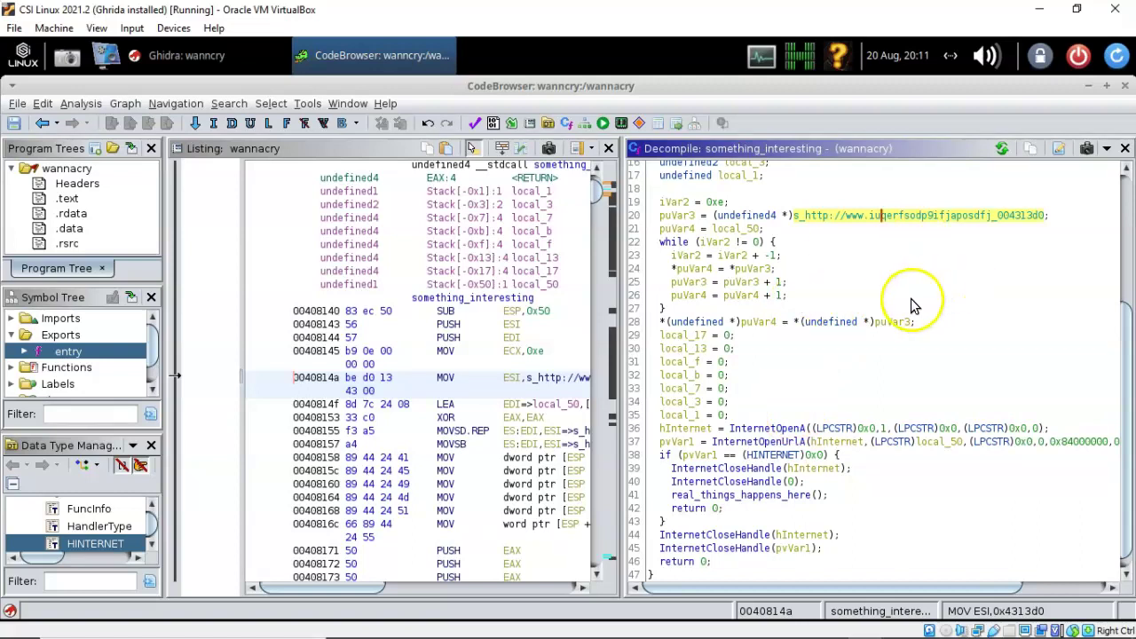
{"action": "left_click", "coordinate": [781, 427]}
{"action": "left_click", "coordinate": [778, 441]}
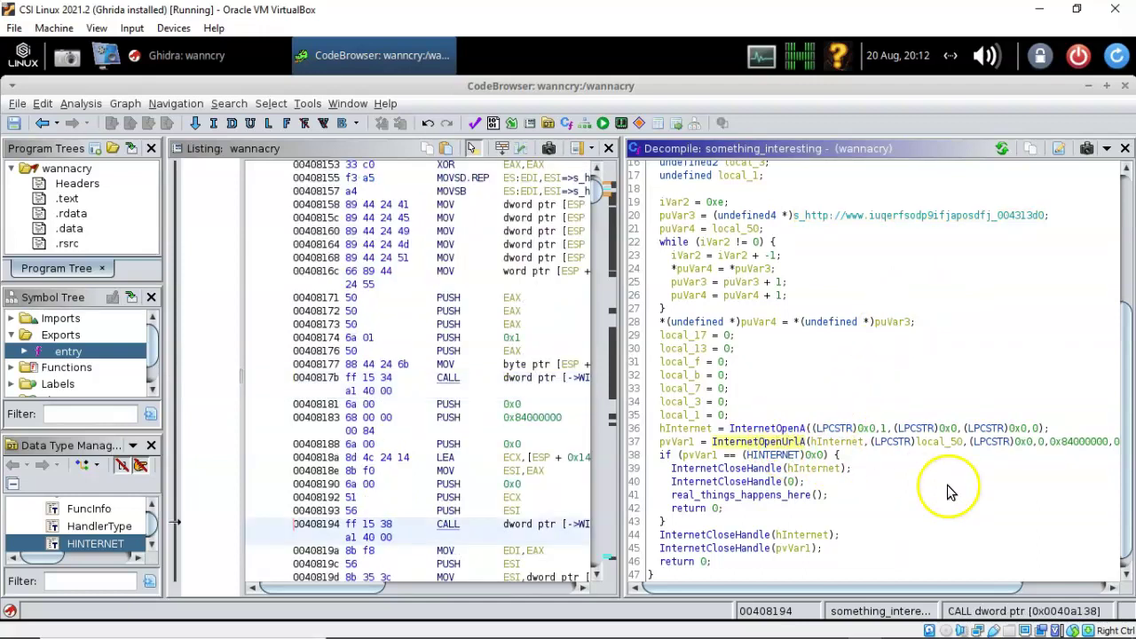
{"action": "mouse_move", "coordinate": [770, 468]}
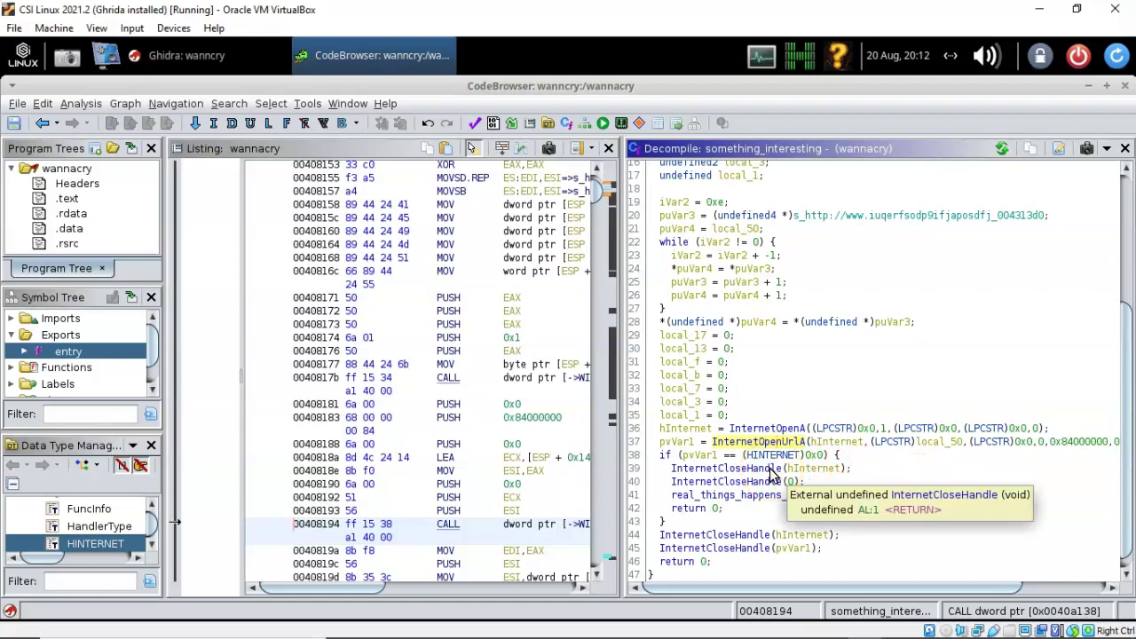
{"action": "left_click", "coordinate": [769, 467]}
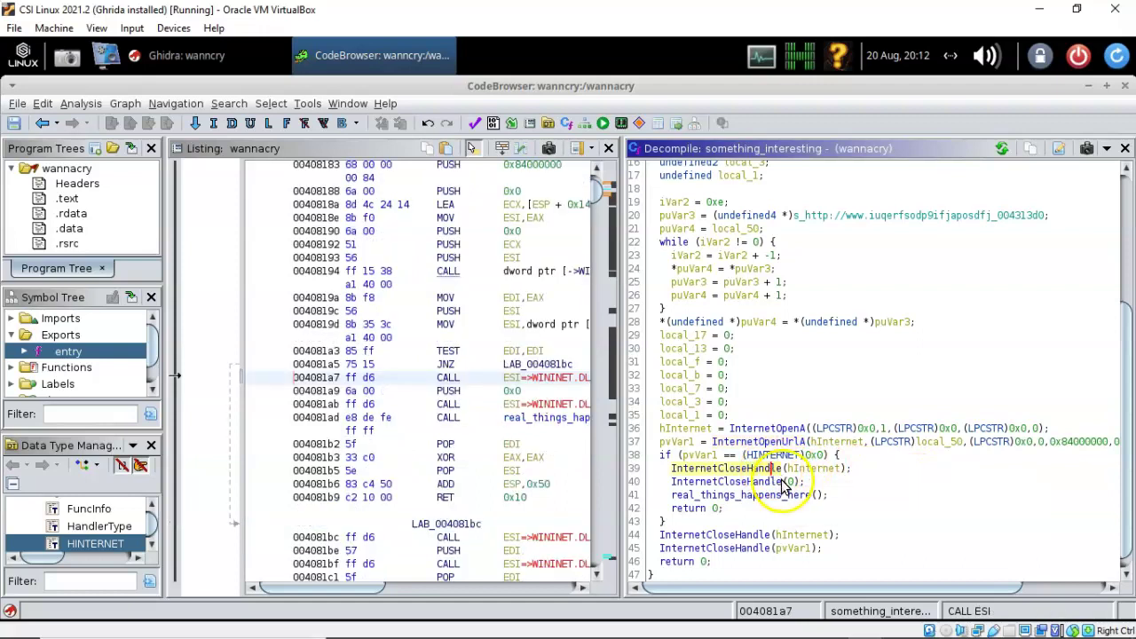
{"action": "left_click", "coordinate": [772, 482]}
{"action": "left_click", "coordinate": [765, 494]}
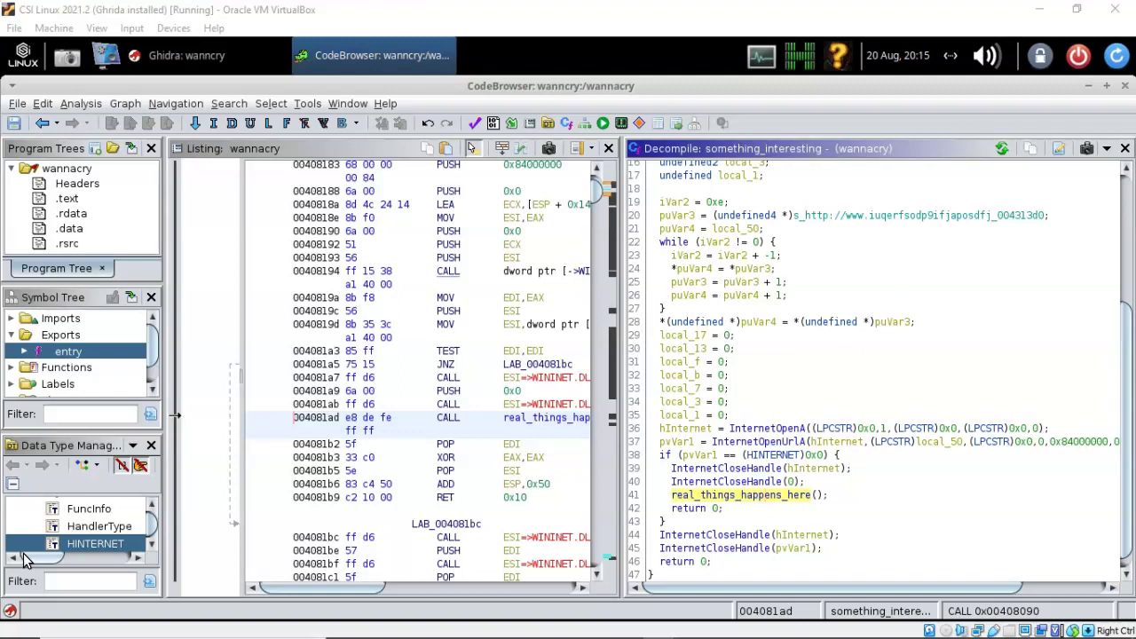
{"action": "left_click", "coordinate": [954, 525]}
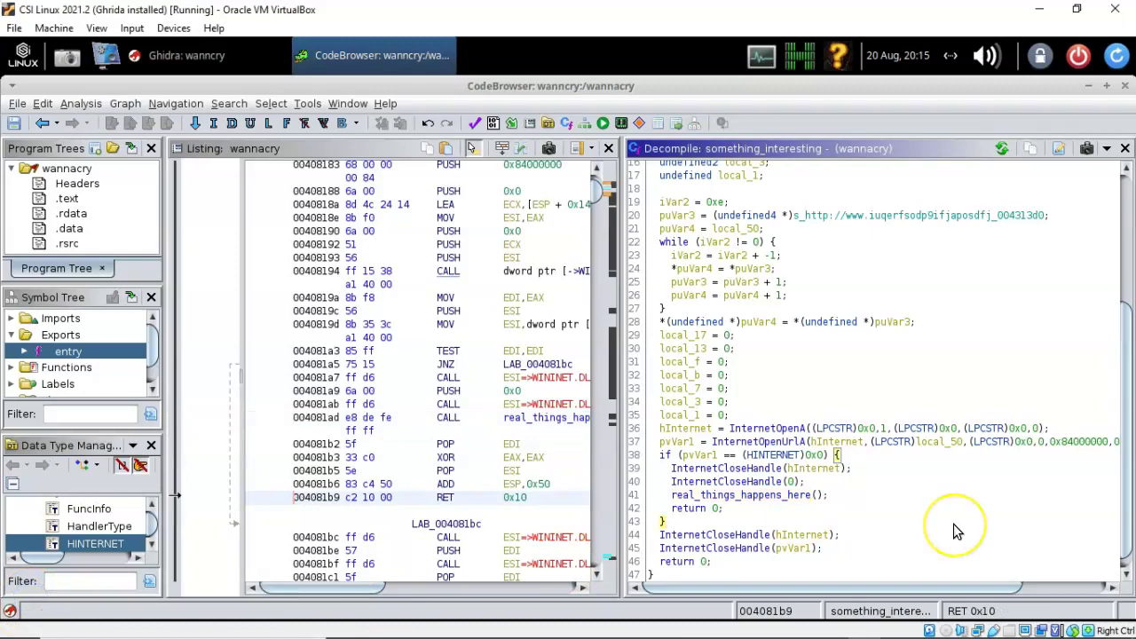